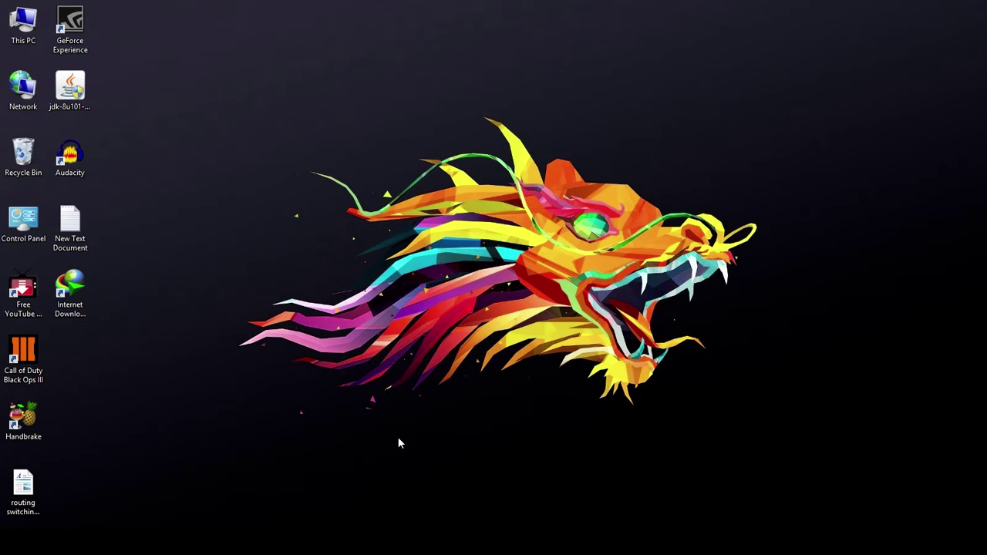
Step: Switch to After Effects, move Comp 1 to its first frame and bring the project contents into view
key(alt+Tab)
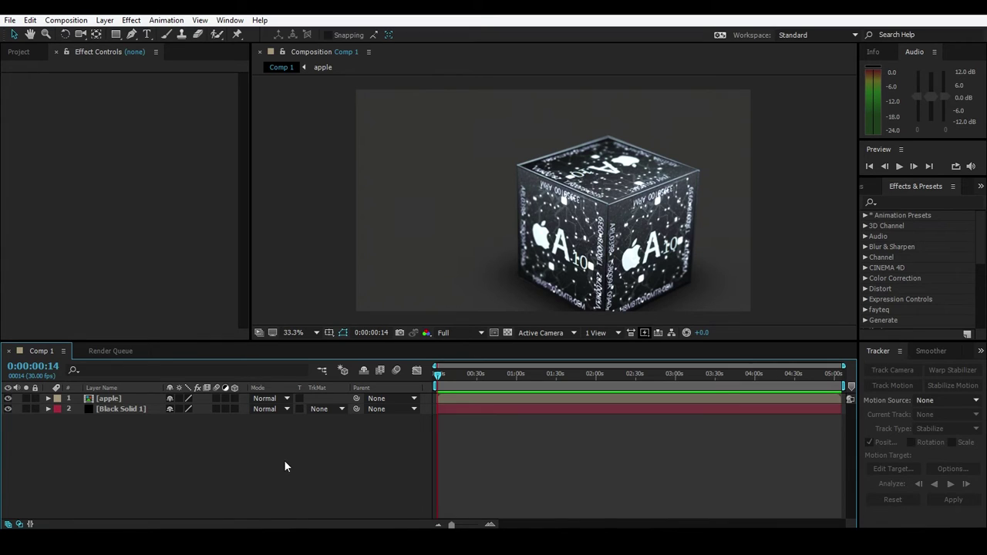
key(Home)
click(51, 398)
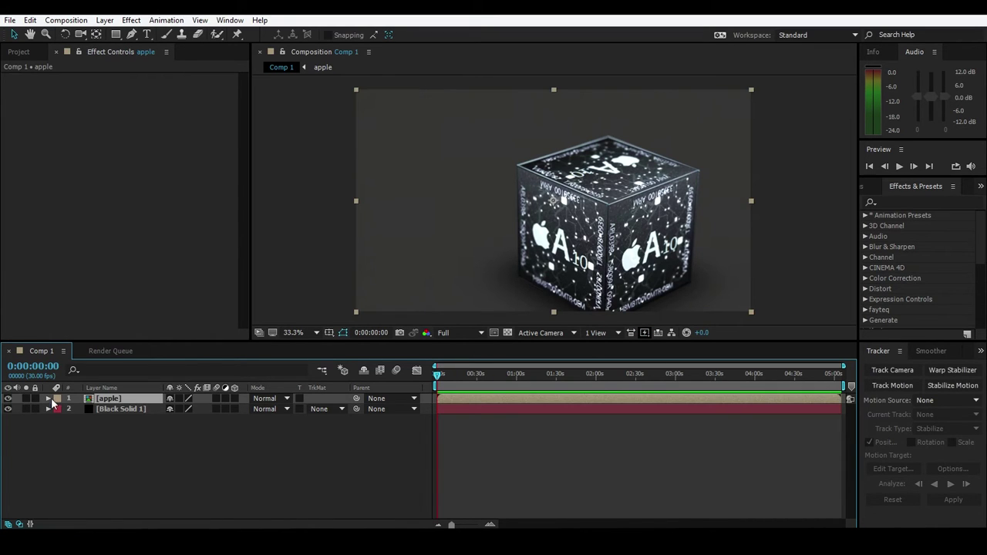
click(8, 397)
click(8, 398)
click(18, 51)
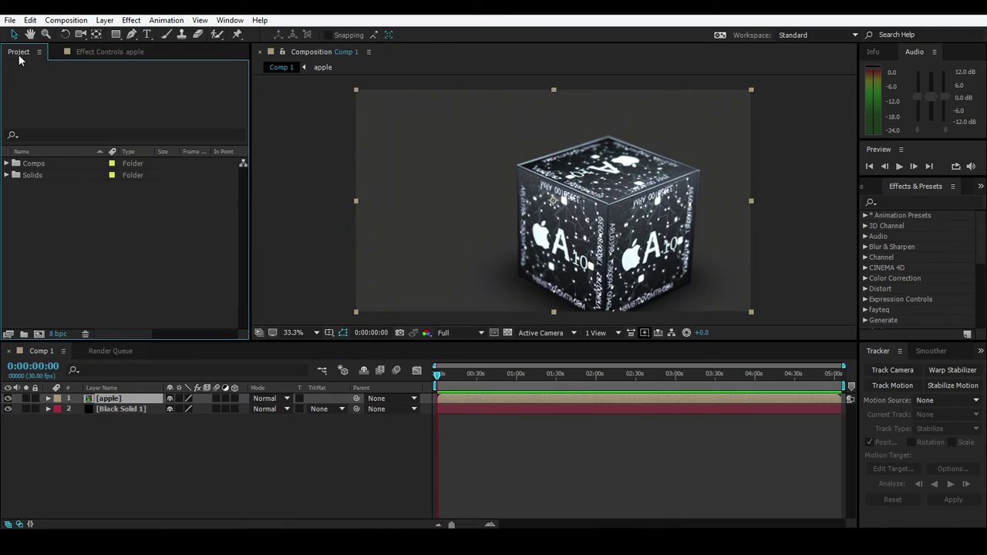
click(160, 455)
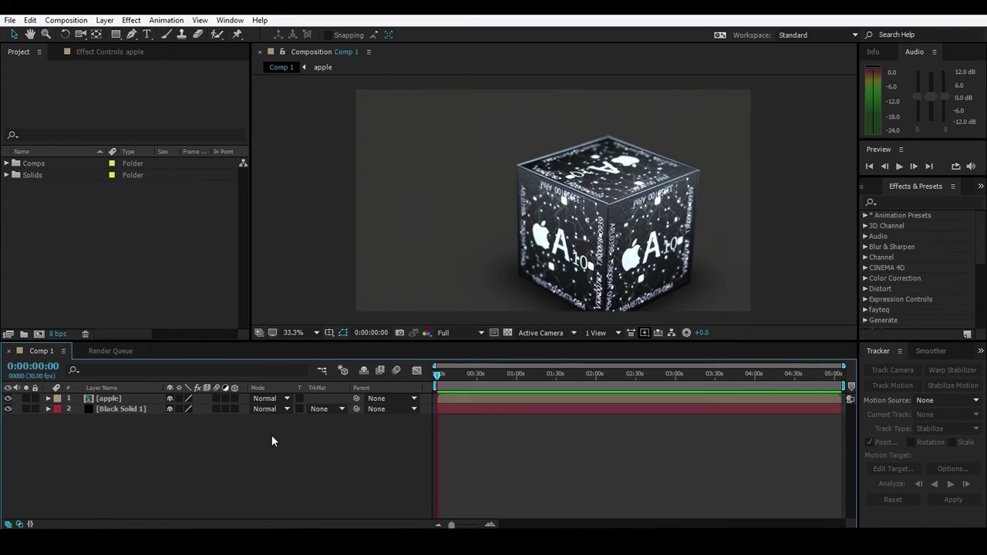
Step: Select the apple layer and open the FX Console settings
click(109, 409)
click(127, 399)
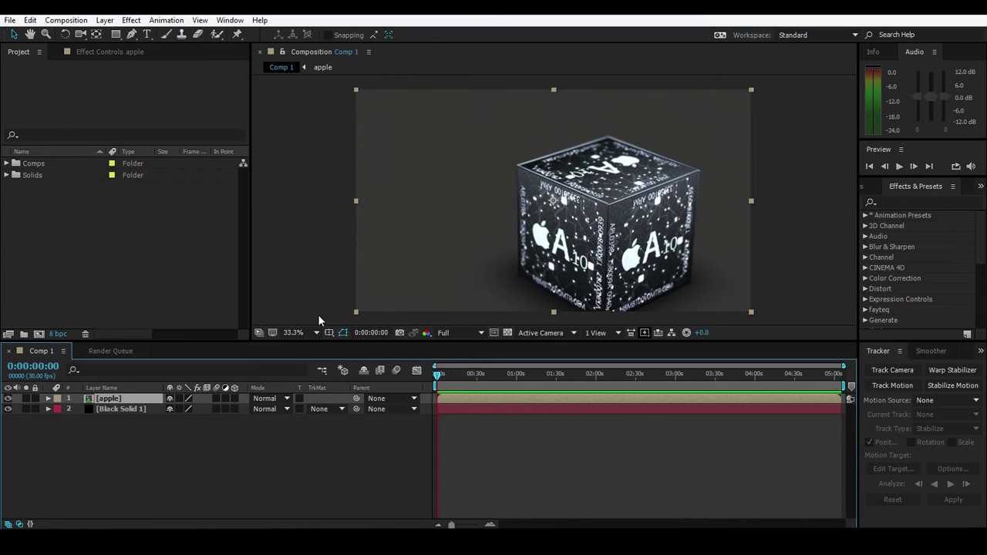
key(ctrl+space)
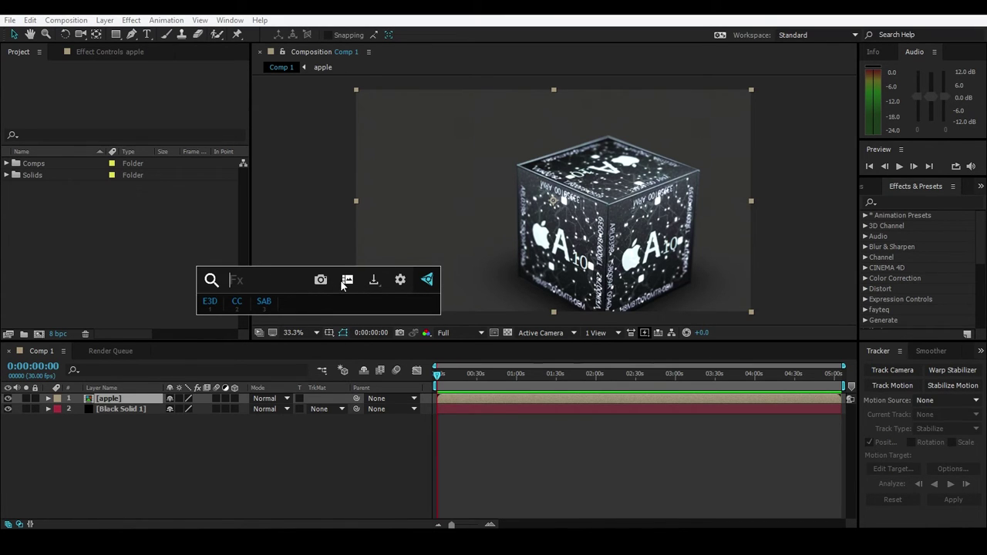
click(427, 281)
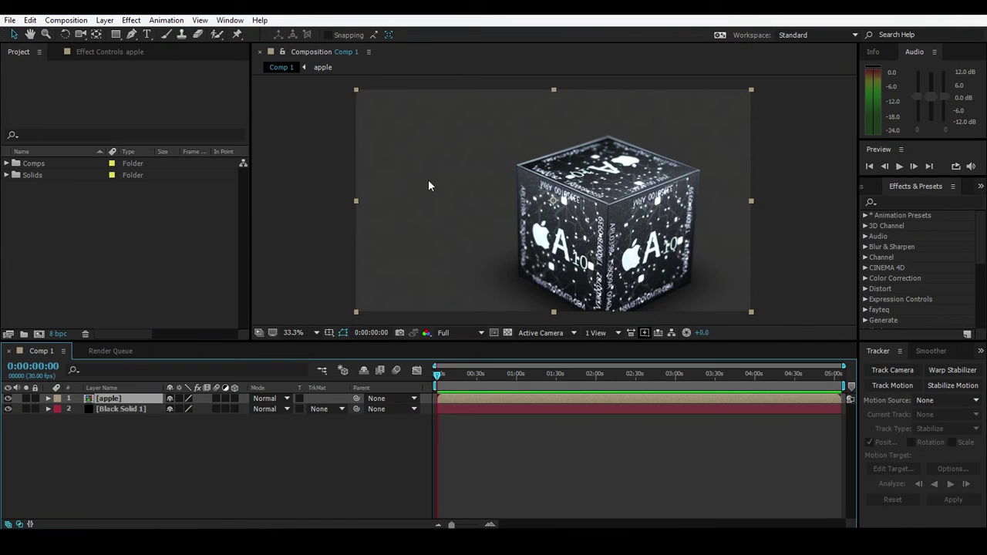
key(ctrl+space)
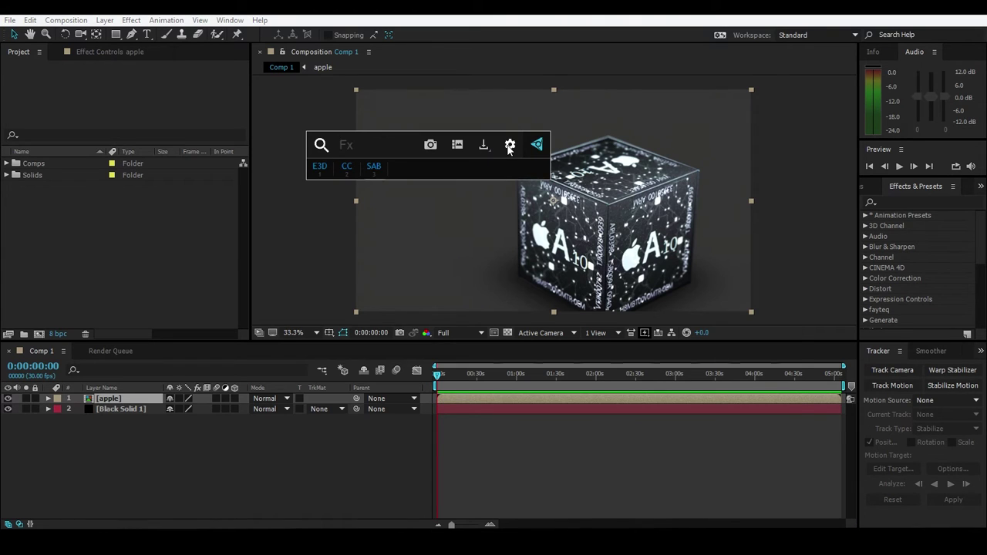
click(509, 146)
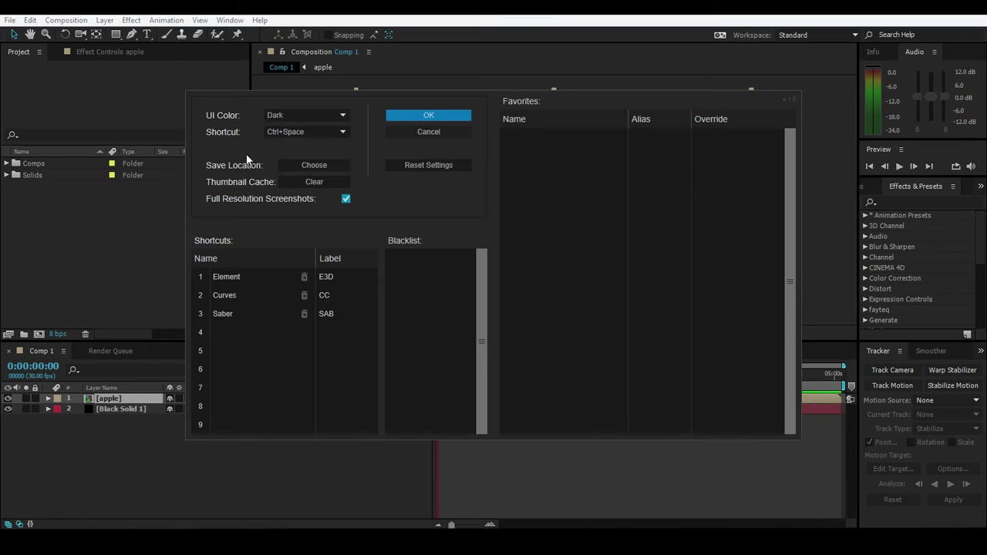
Step: Examine the UI color, keyboard shortcut and effect shortcut options of the FX Console, and leave the settings without saving
click(287, 115)
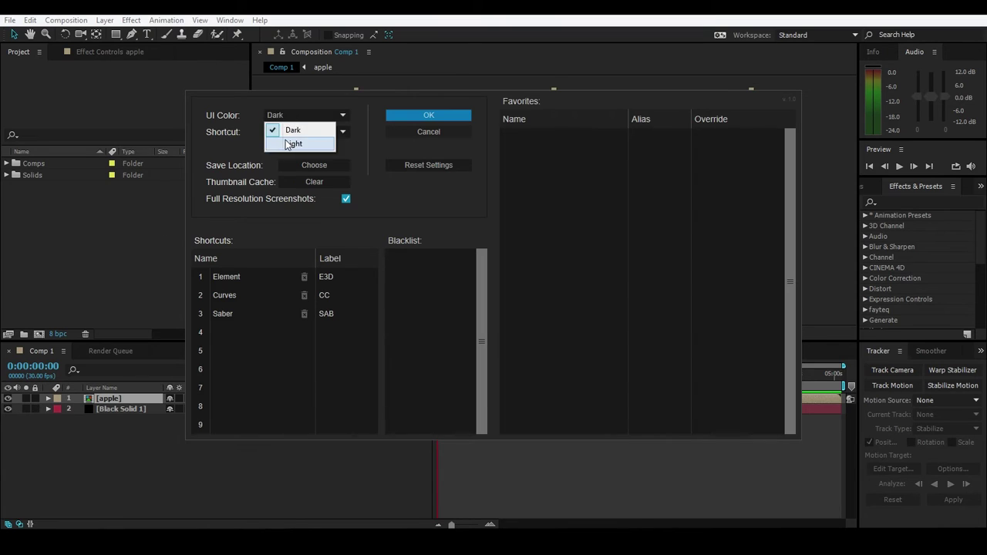
click(293, 143)
click(296, 113)
click(297, 130)
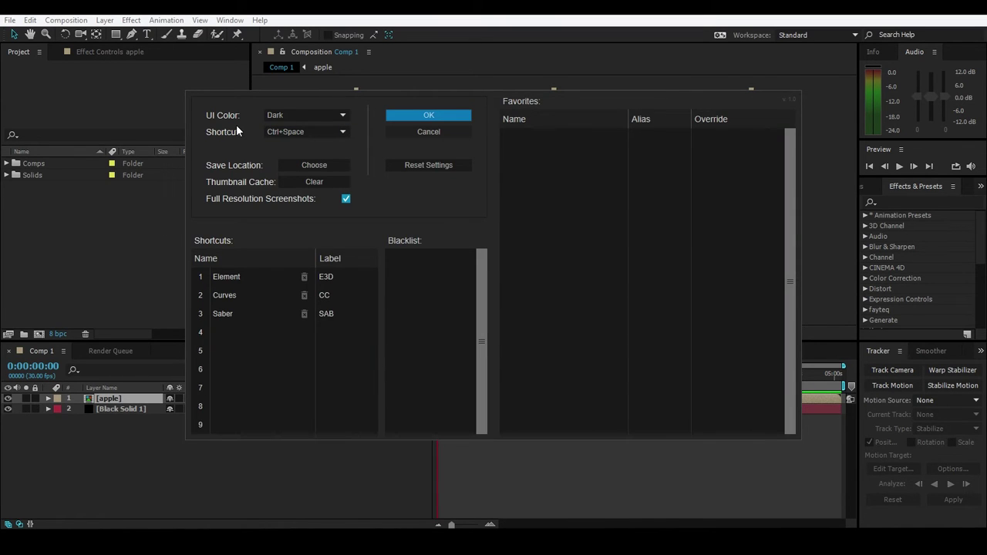
click(304, 132)
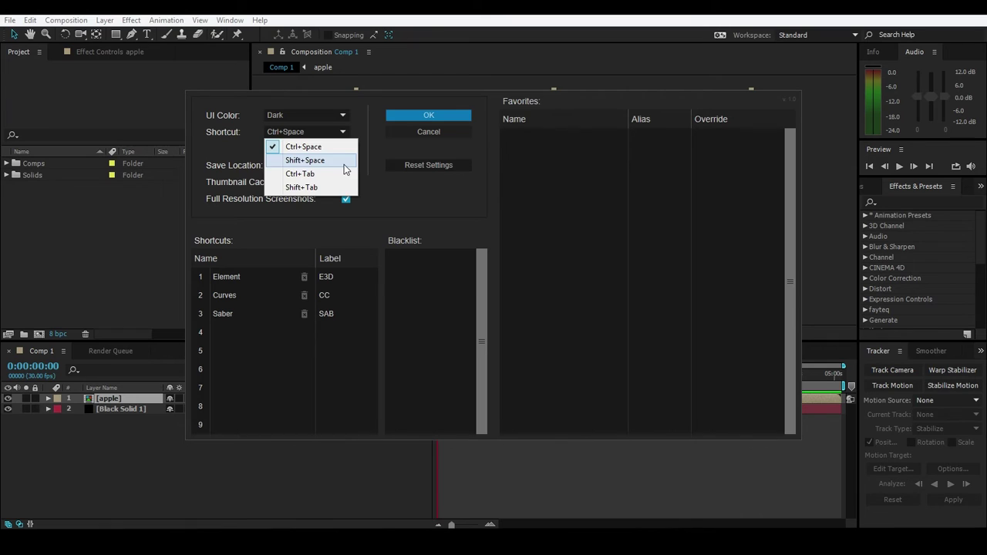
click(243, 144)
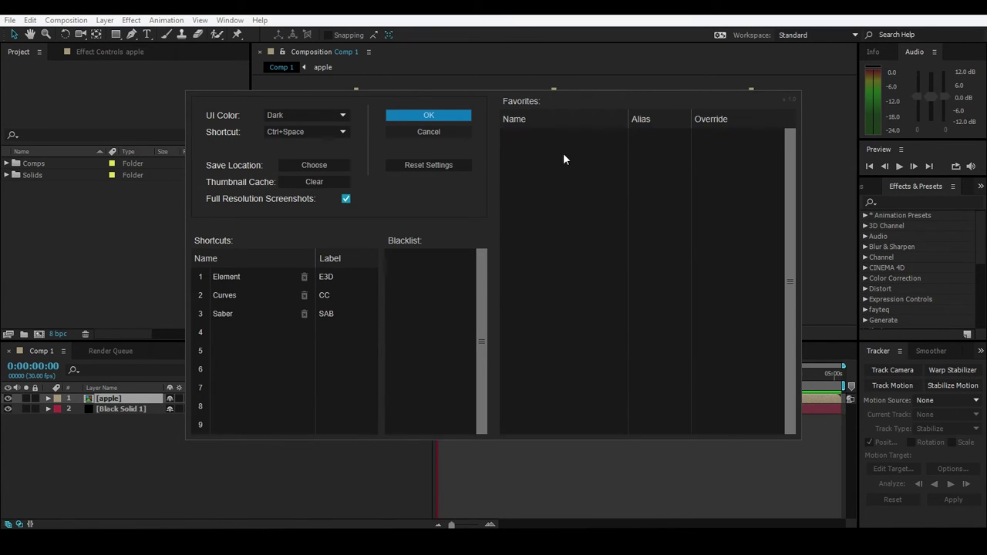
mouse_move(531, 144)
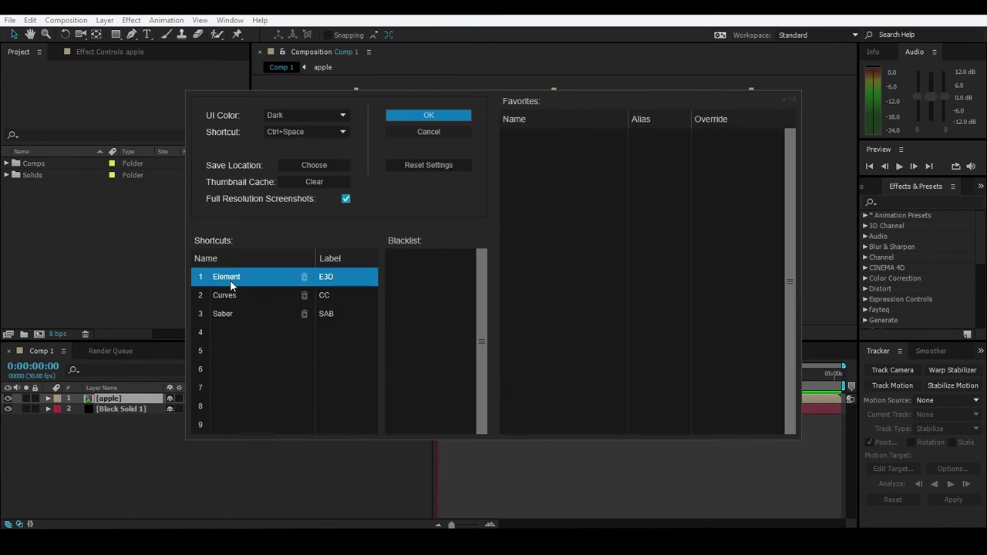
click(429, 131)
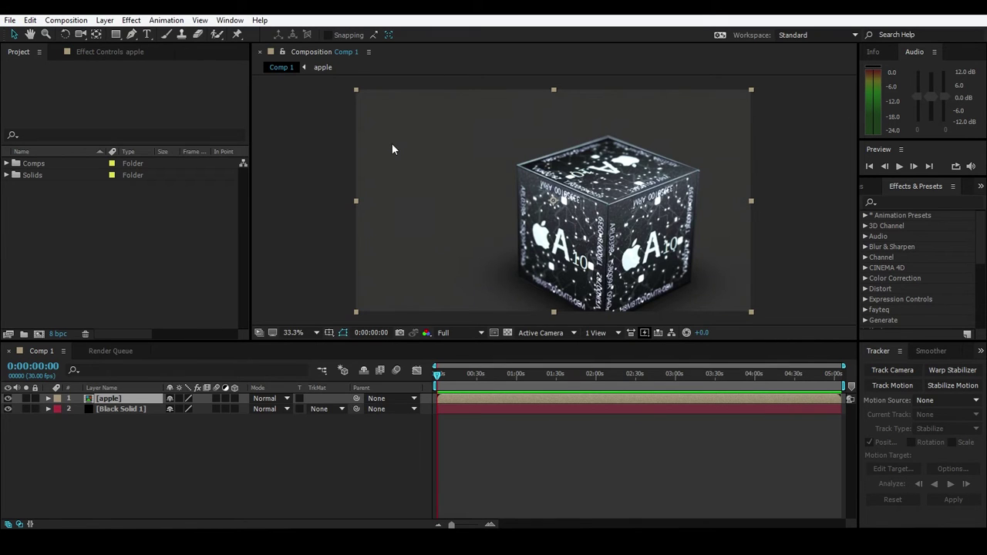
key(ctrl+space)
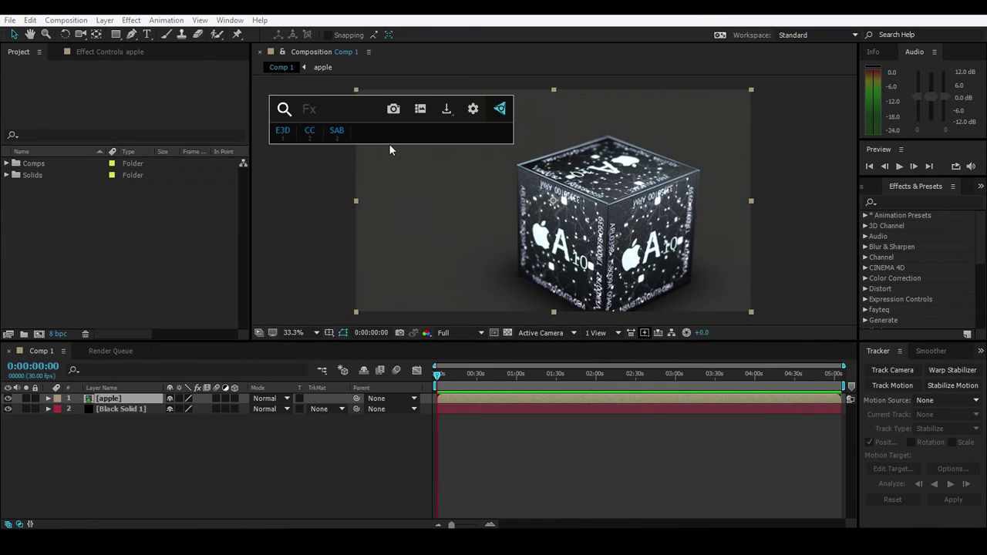
click(302, 152)
Step: Add a new red solid named e3d to Comp 1 at the composition's size
click(150, 431)
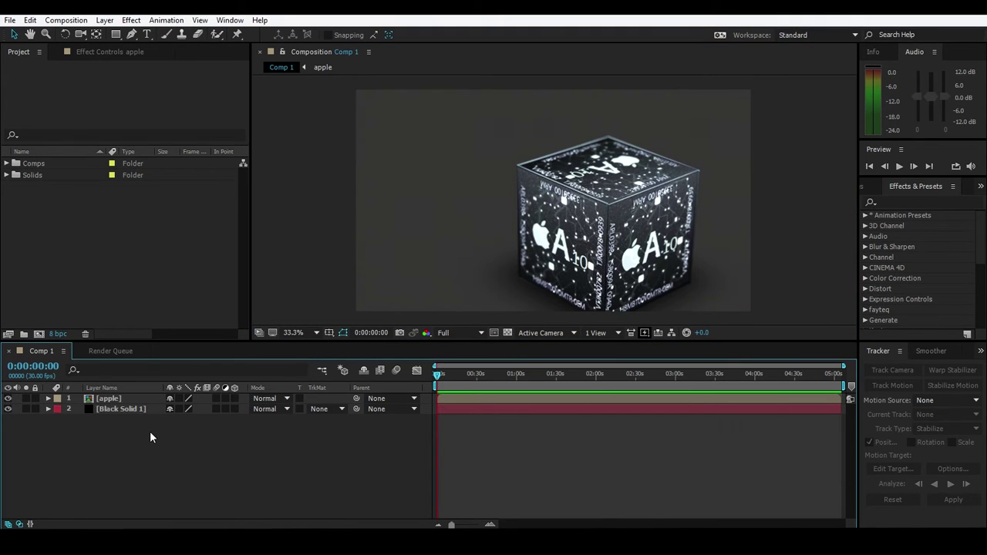
key(ctrl+y)
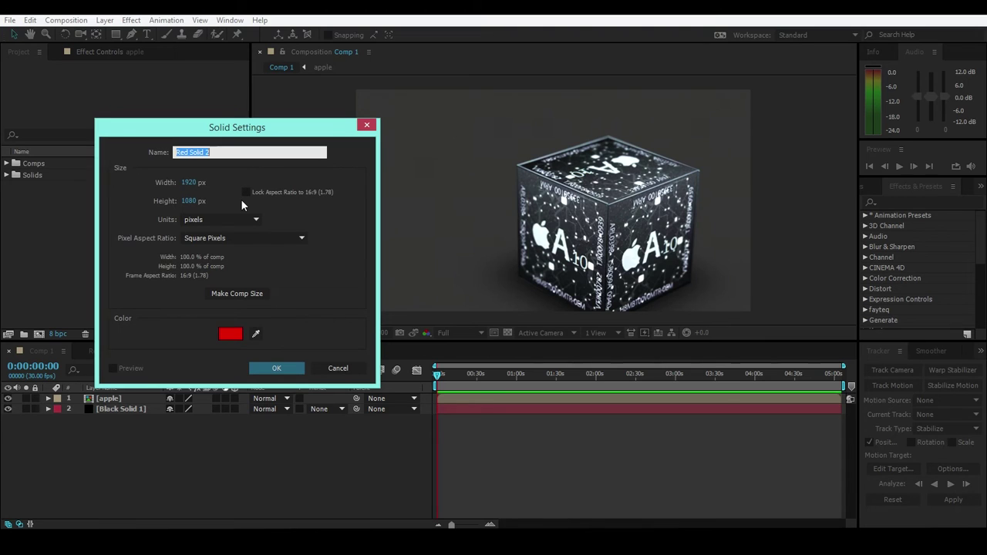
text(e3d)
key(Return)
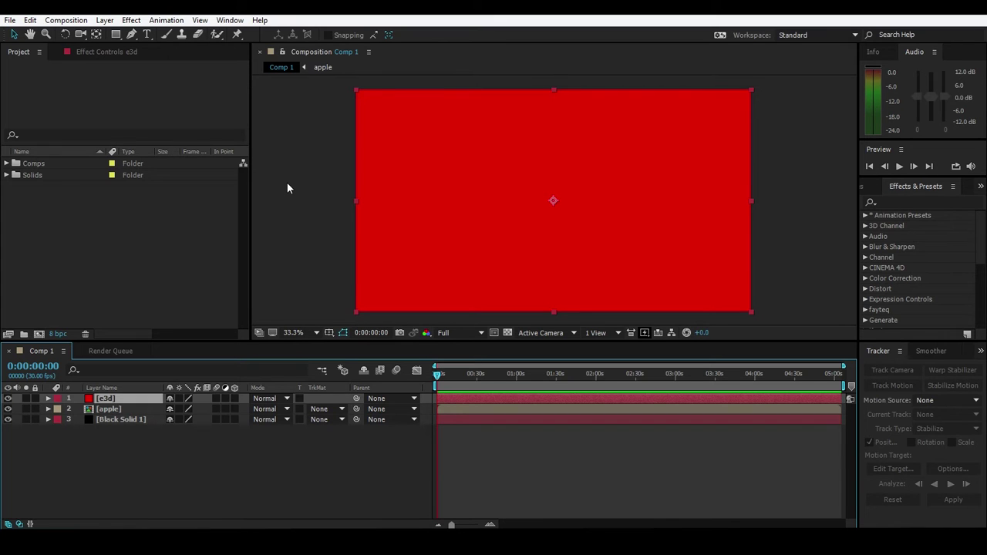
Step: Apply the Element effect to the e3d solid through the FX Console
key(ctrl+space)
text(element)
key(Return)
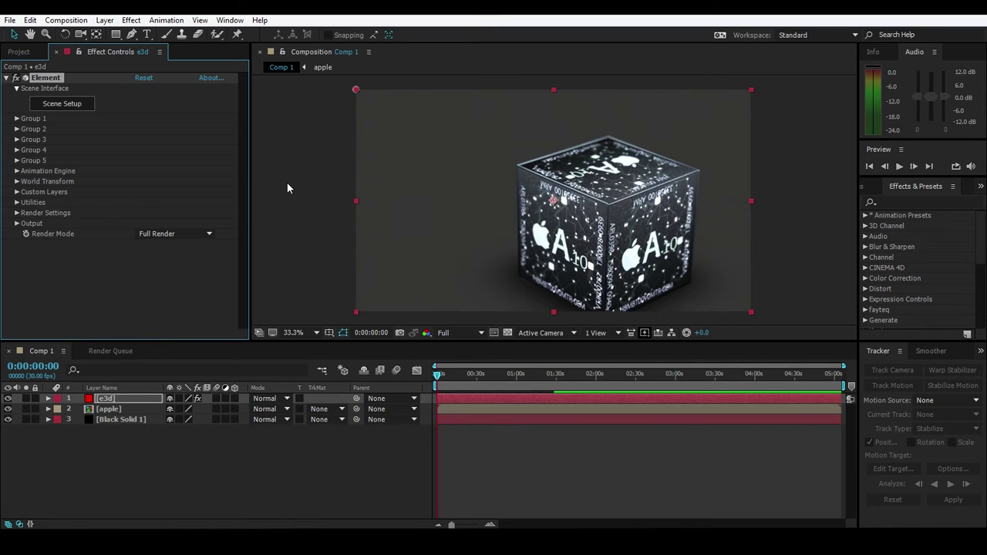
Step: Add the Tint effect as shortcut 4 in the FX Console settings
key(ctrl+space)
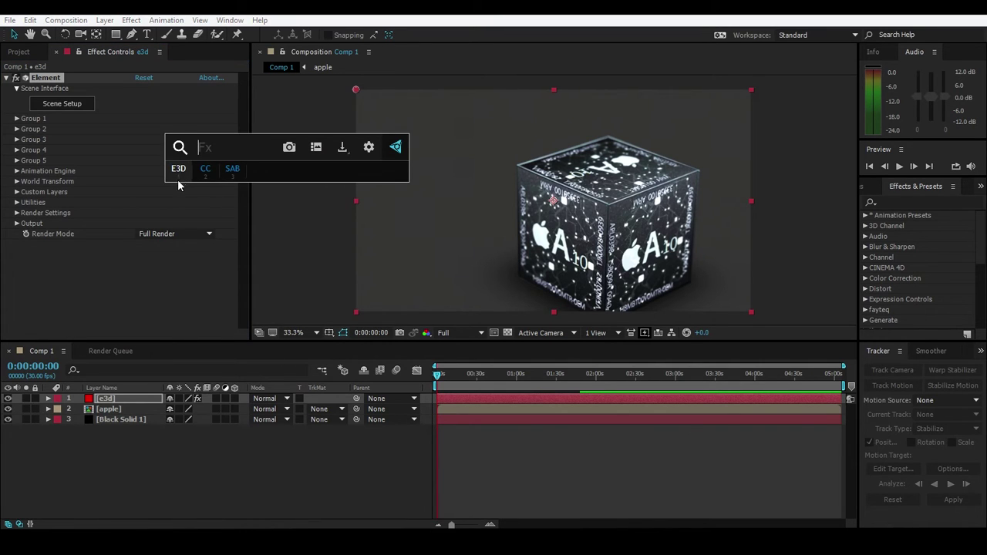
click(368, 149)
drag(501, 79, 391, 56)
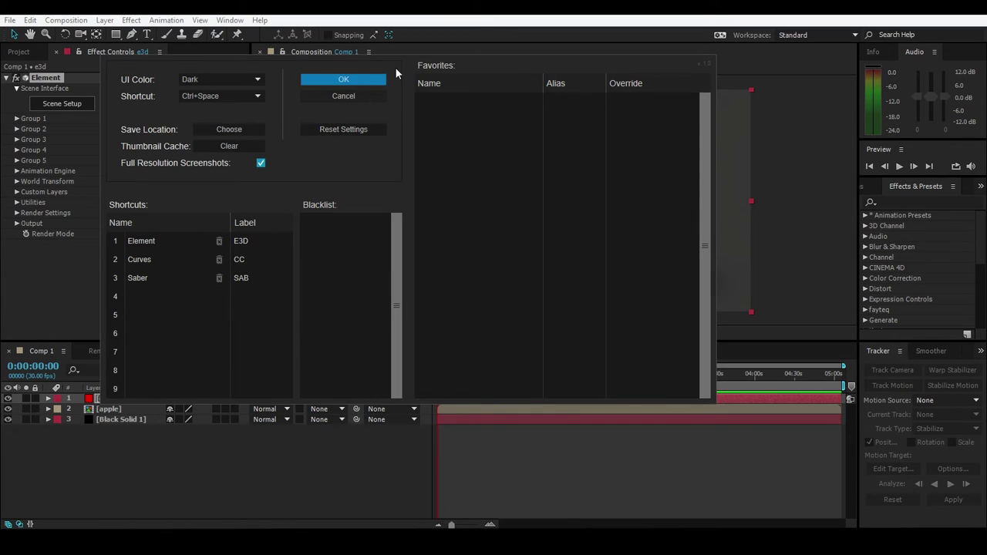
drag(387, 65, 445, 94)
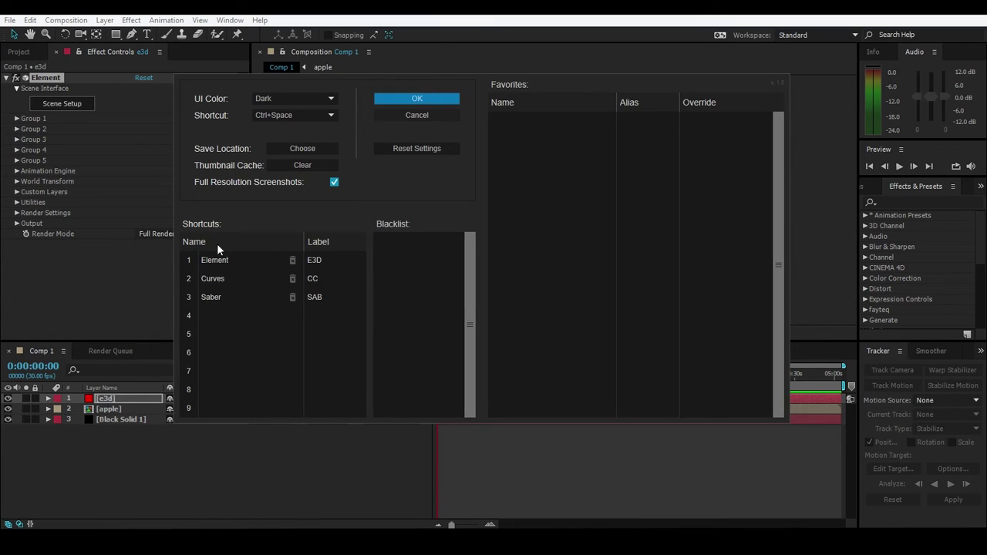
click(186, 266)
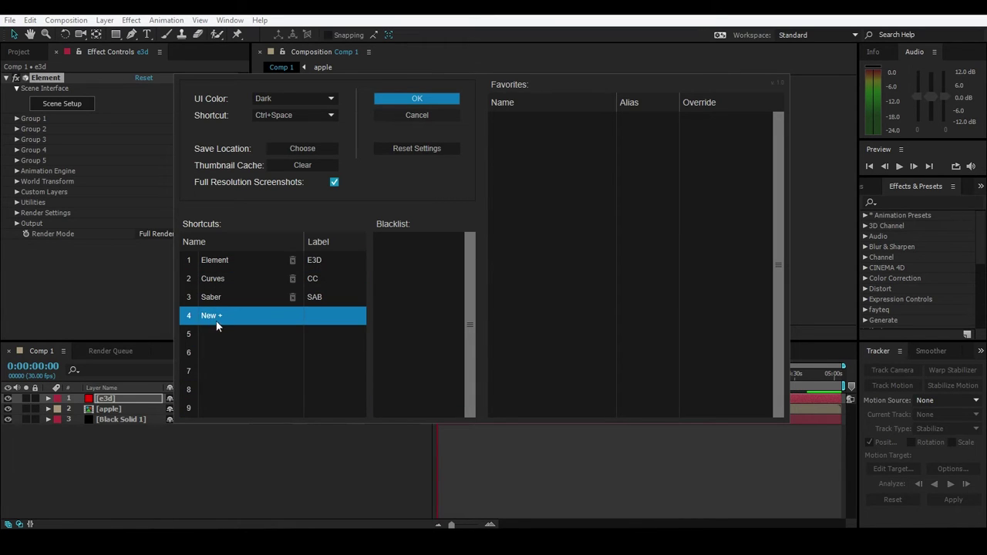
click(211, 316)
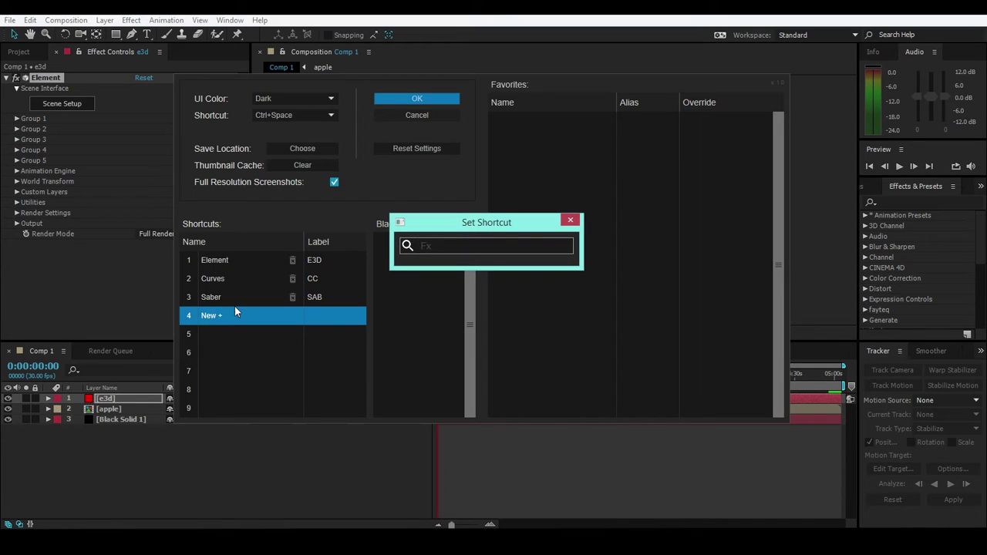
drag(445, 199, 474, 175)
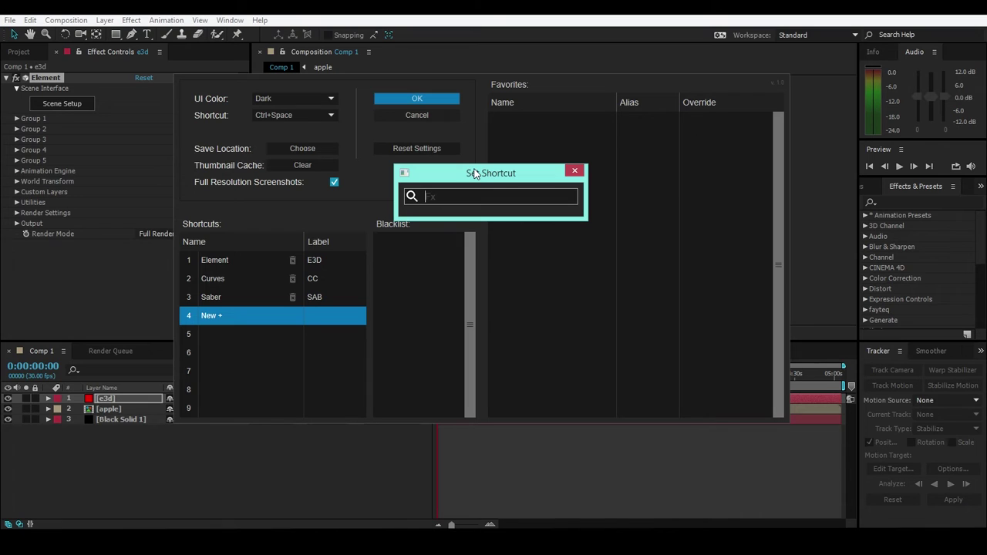
text(tint)
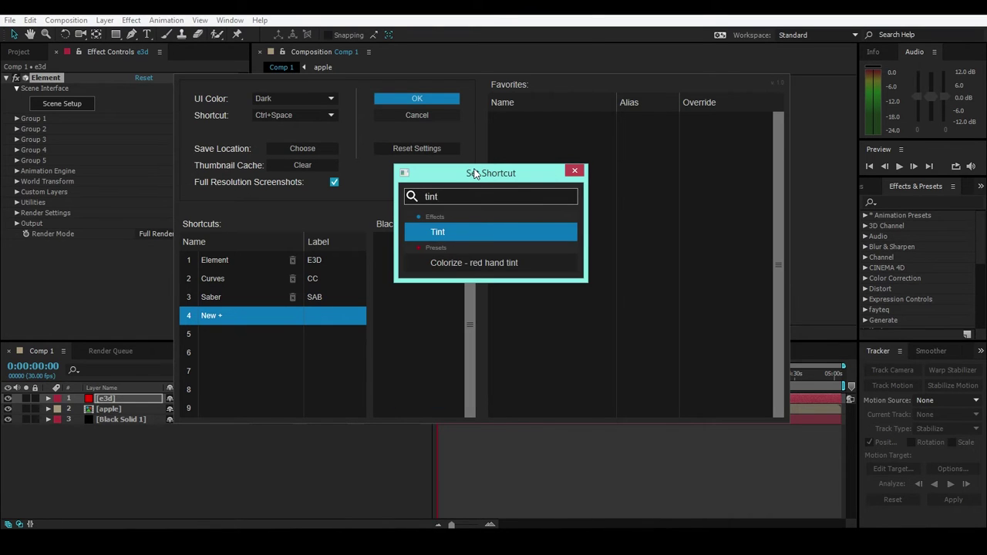
click(469, 233)
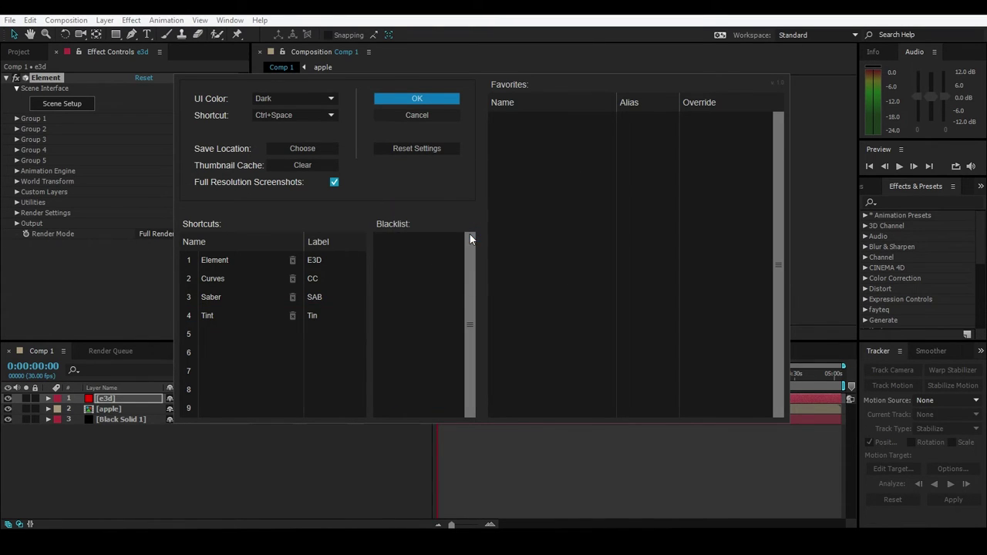
Step: Set the Tint shortcut's label to TIN and save the FX Console settings
double_click(320, 317)
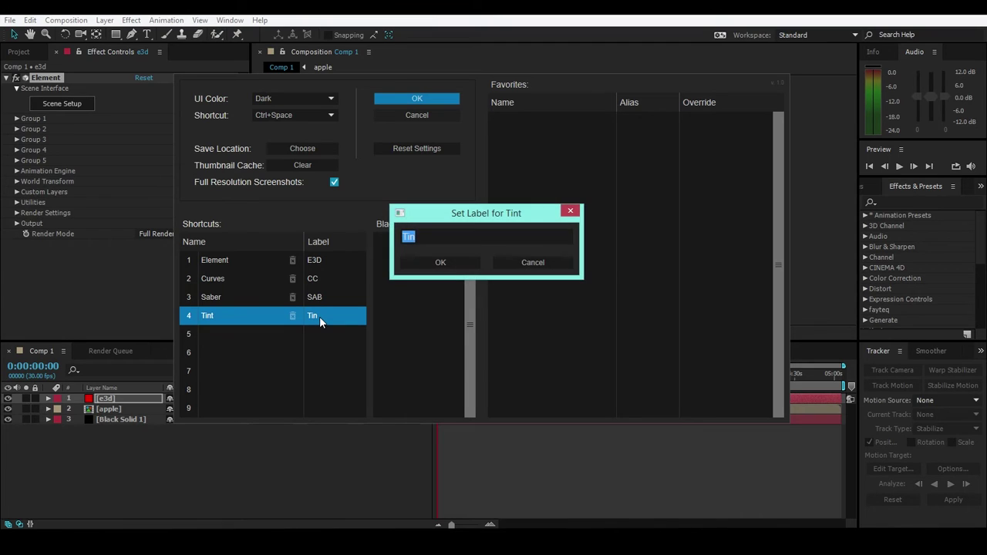
text(TIN)
key(Return)
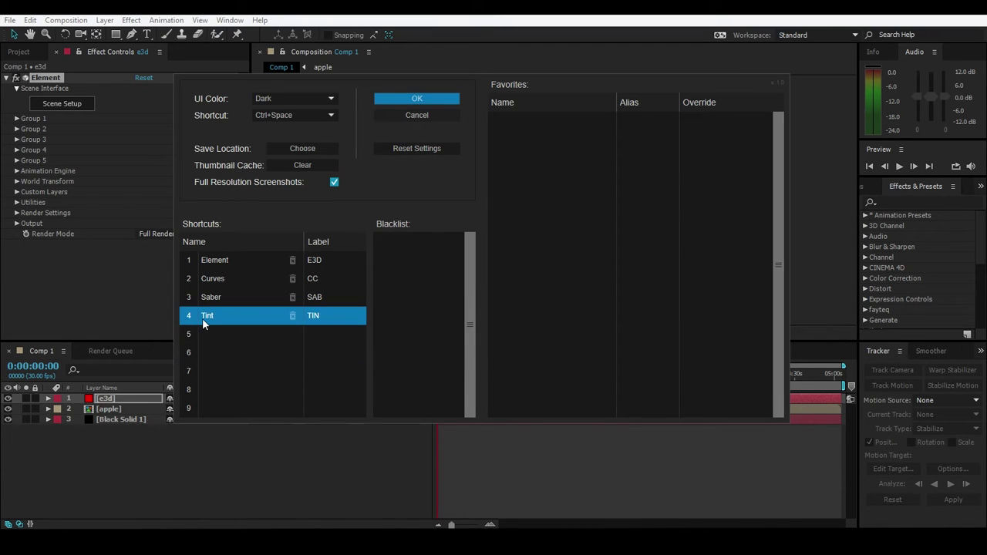
click(417, 98)
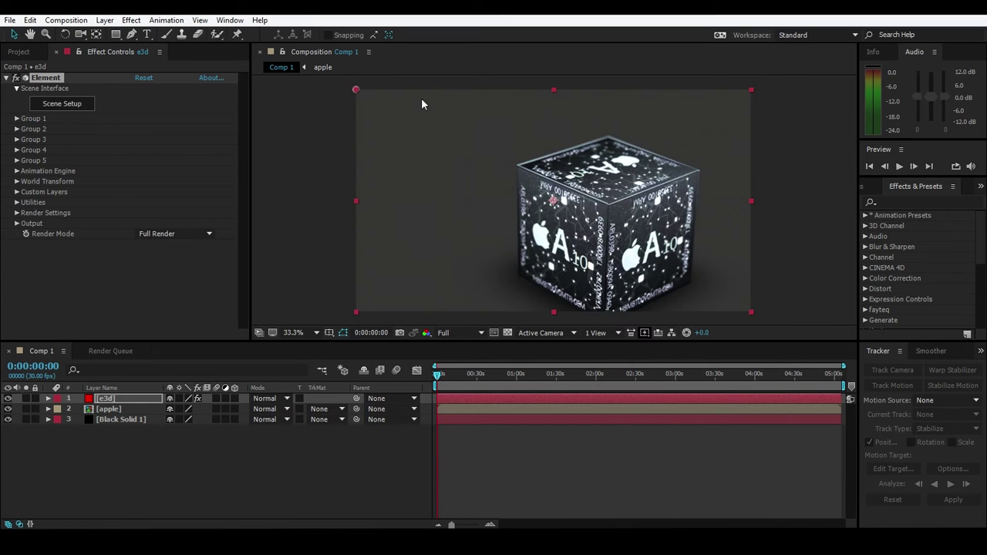
Step: Apply the Tint effect to the e3d layer through the FX Console and set Amount to Tint to 61%
click(124, 399)
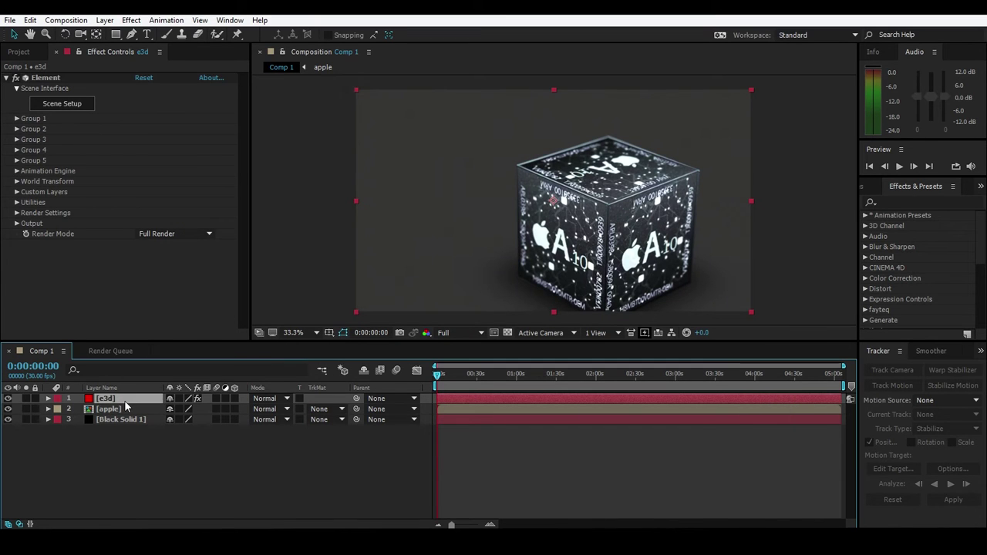
key(ctrl+space)
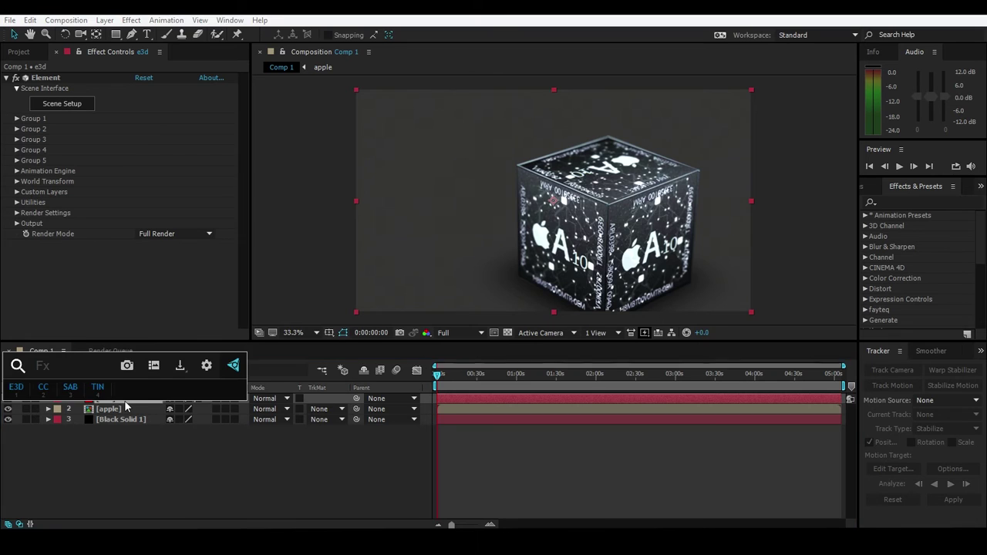
text(tint)
key(Return)
key(Caps_Lock)
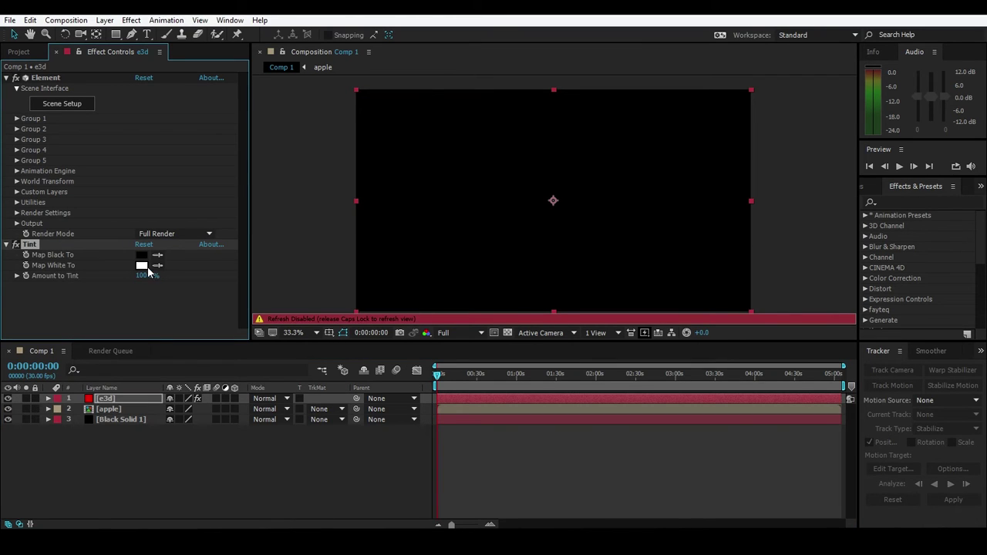
key(Caps_Lock)
drag(141, 277, 117, 345)
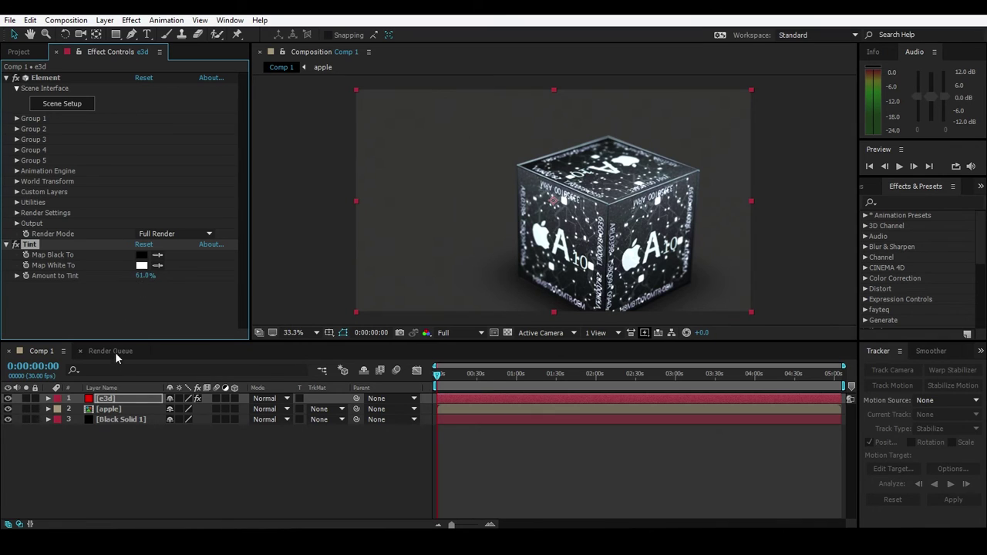
Step: Remove the Tint effect from the e3d layer
click(34, 244)
key(Delete)
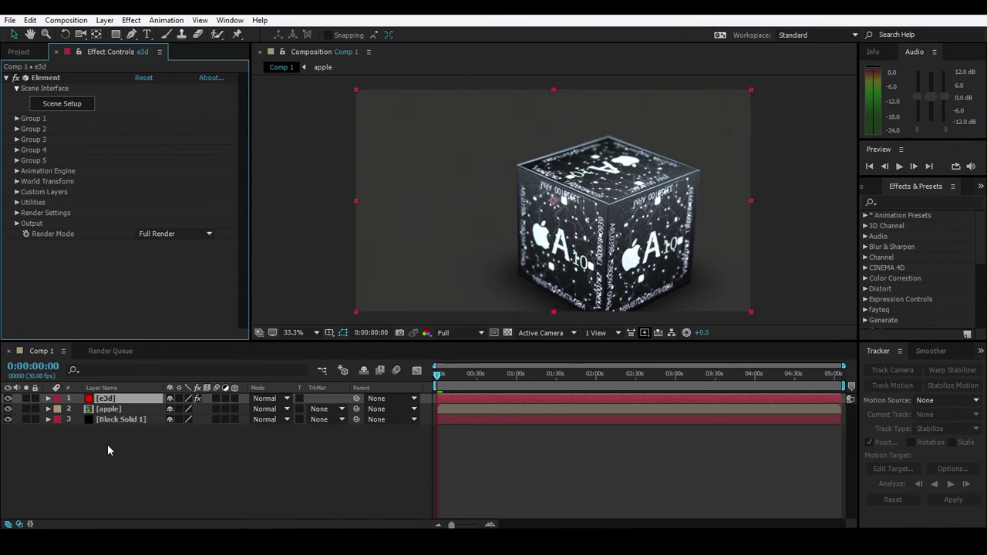
click(108, 443)
key(ctrl+y)
key(Return)
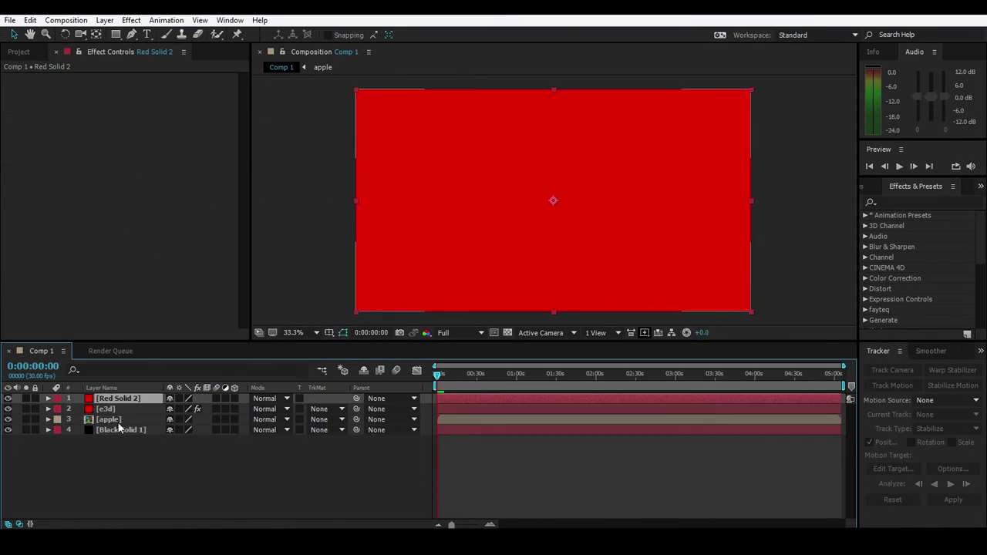
key(Delete)
Step: Create an adjustment layer above the e3d layer and rename it cc
right_click(124, 452)
mouse_move(253, 336)
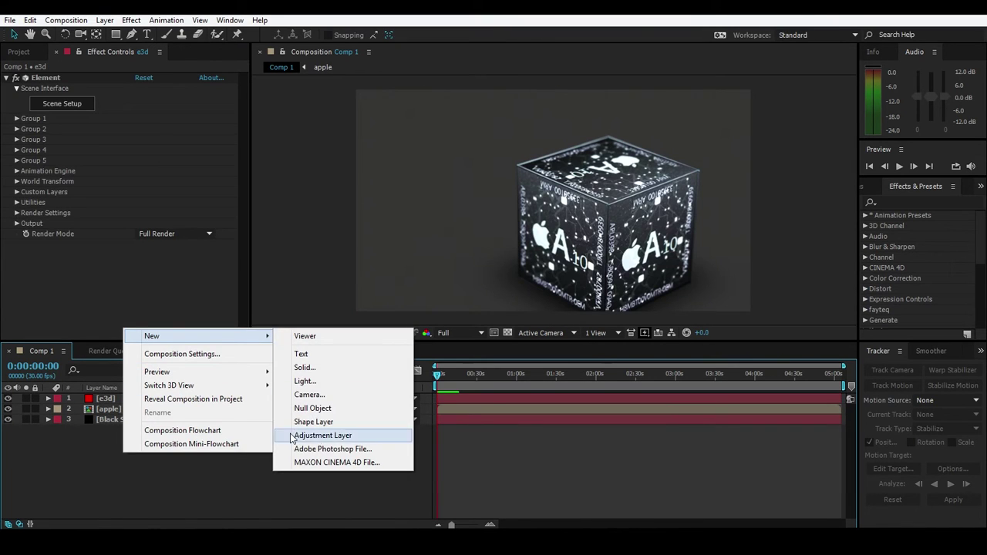
click(322, 436)
key(Return)
text(cc)
key(Return)
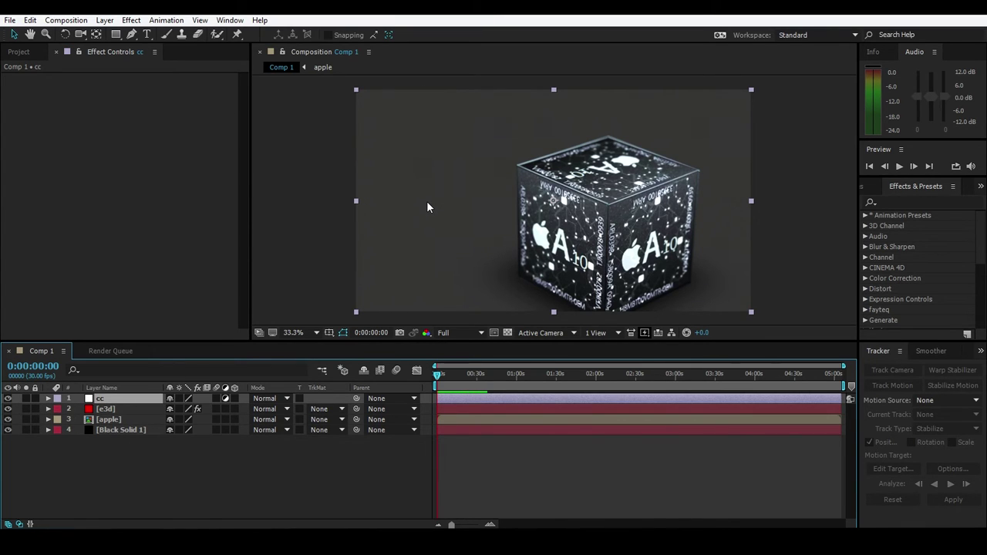
Step: Apply the Curves and Hue/Saturation effects to the cc adjustment layer through the FX Console search
key(ctrl+space)
text(cu)
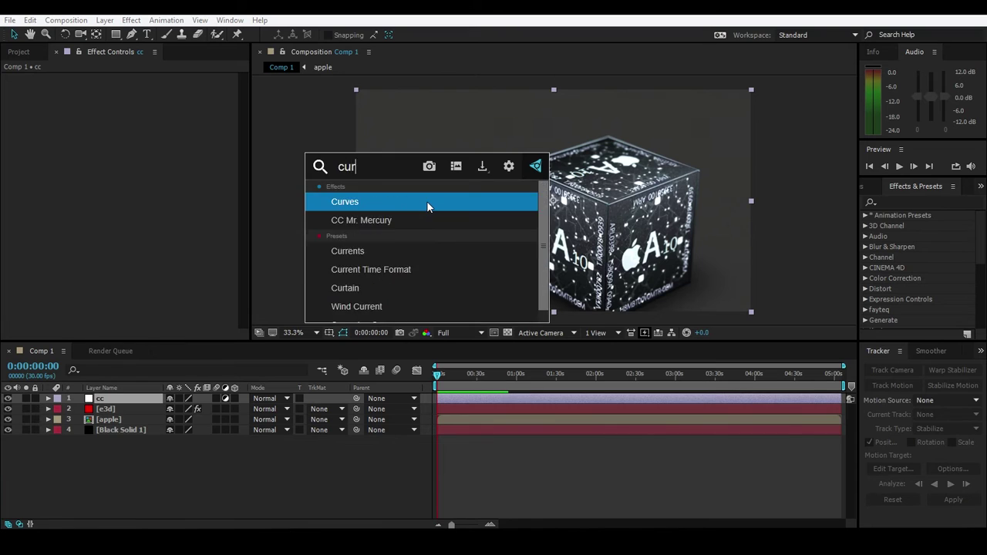
key(Return)
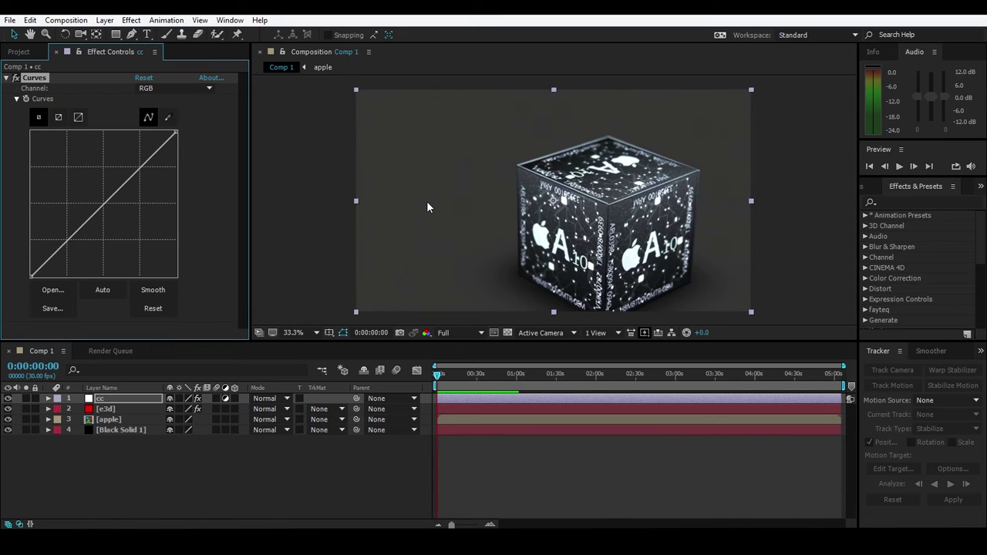
key(ctrl+space)
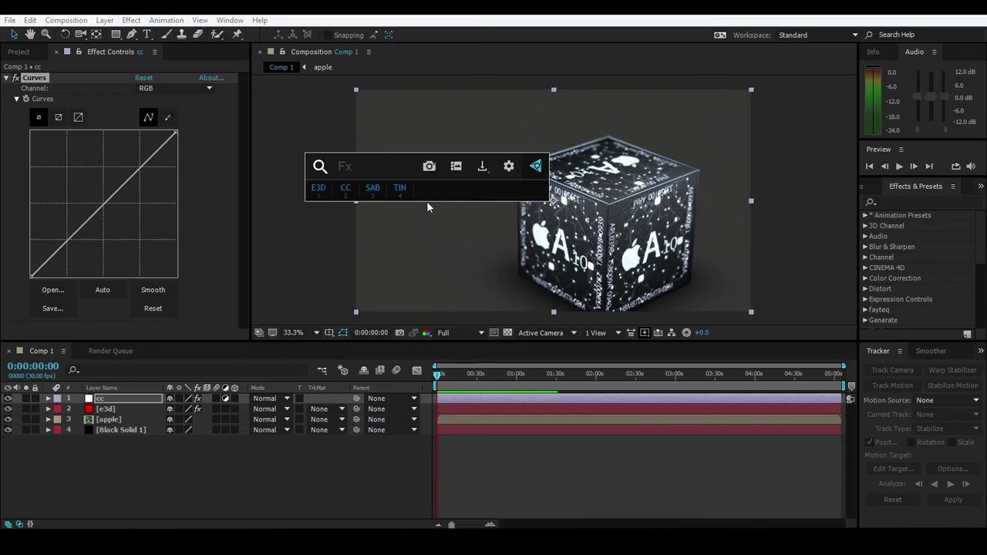
text(hua)
key(BackSpace)
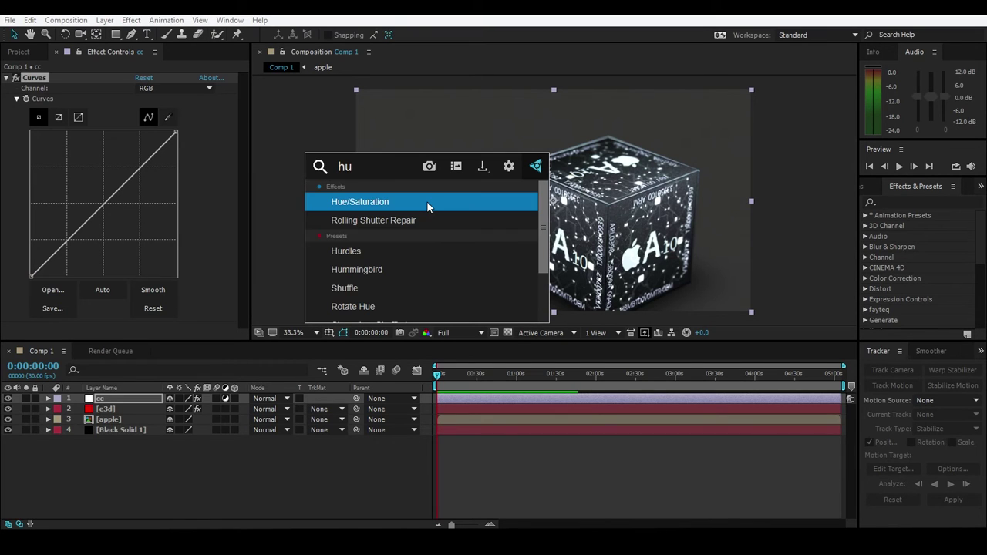
key(Return)
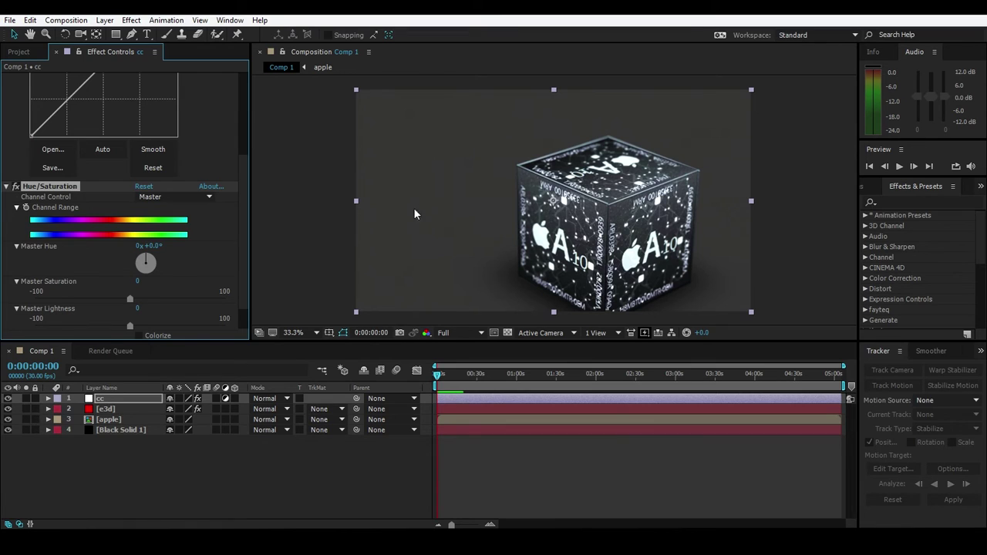
Step: Deselect all layers, view the FX Console without a selected layer and dismiss it
click(99, 471)
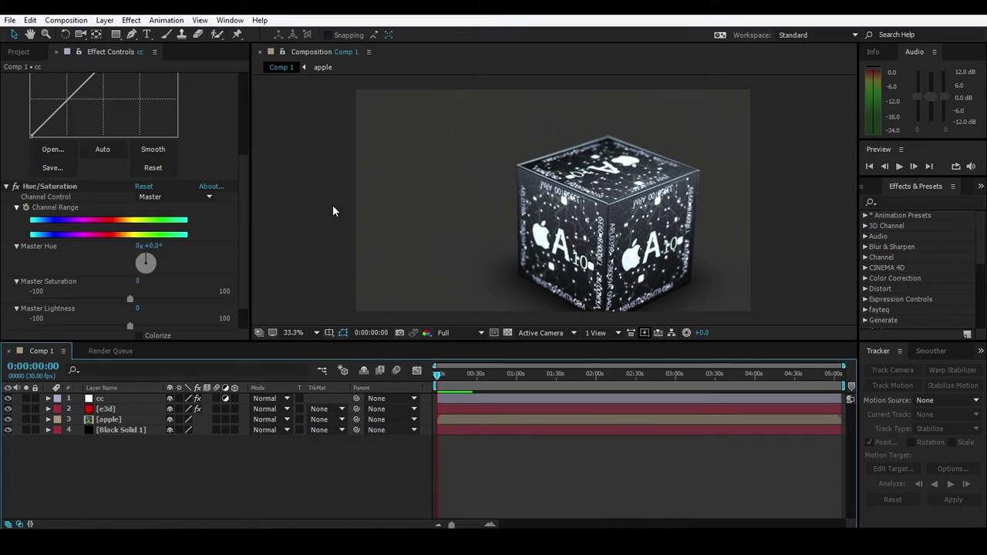
drag(132, 476, 138, 449)
click(285, 253)
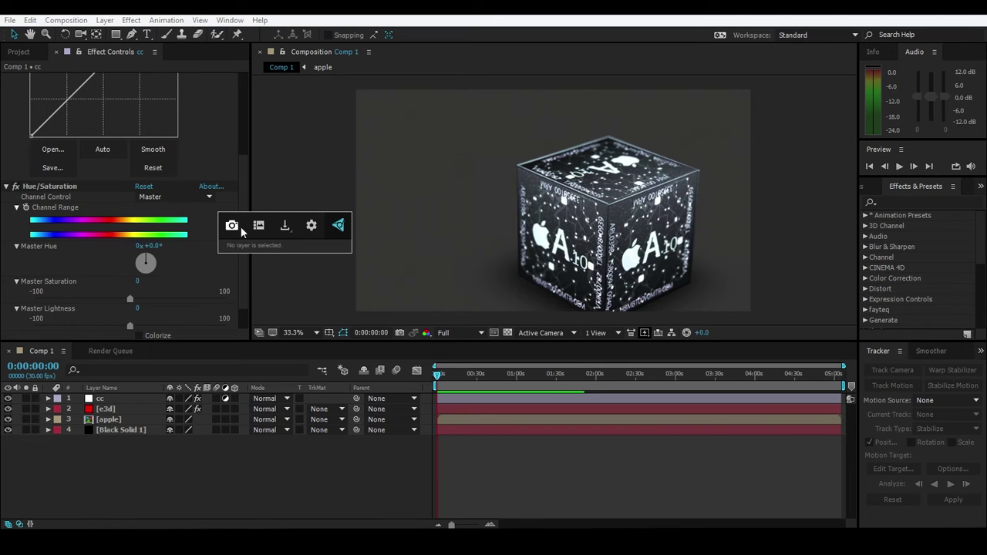
click(310, 262)
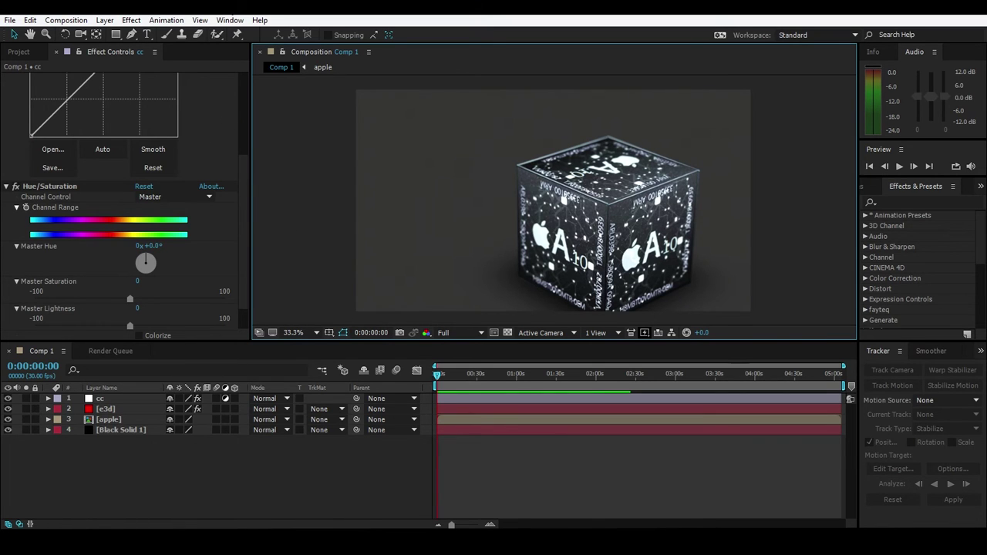
Step: Open the FX Console as a workspace panel and undock it into a wider floating window over the composition
click(229, 21)
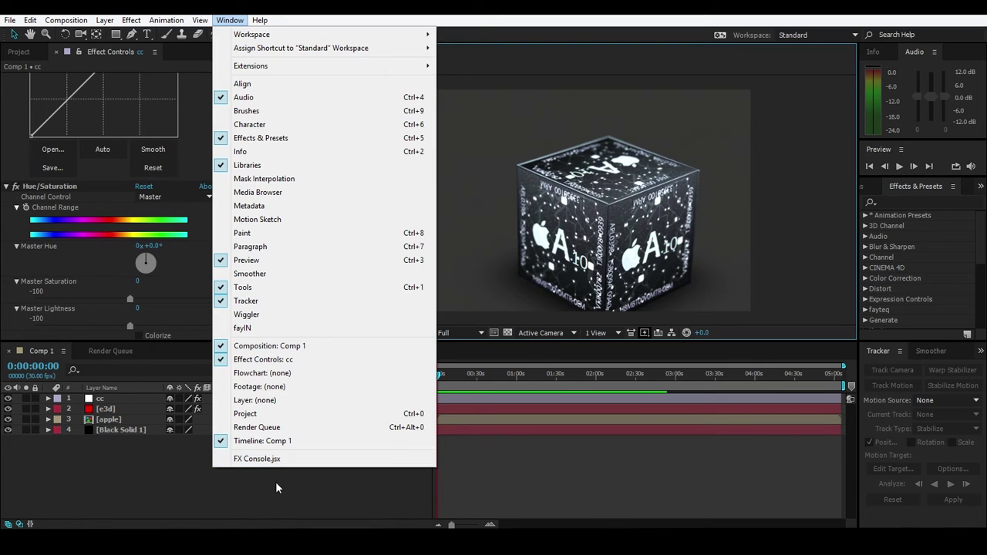
click(300, 460)
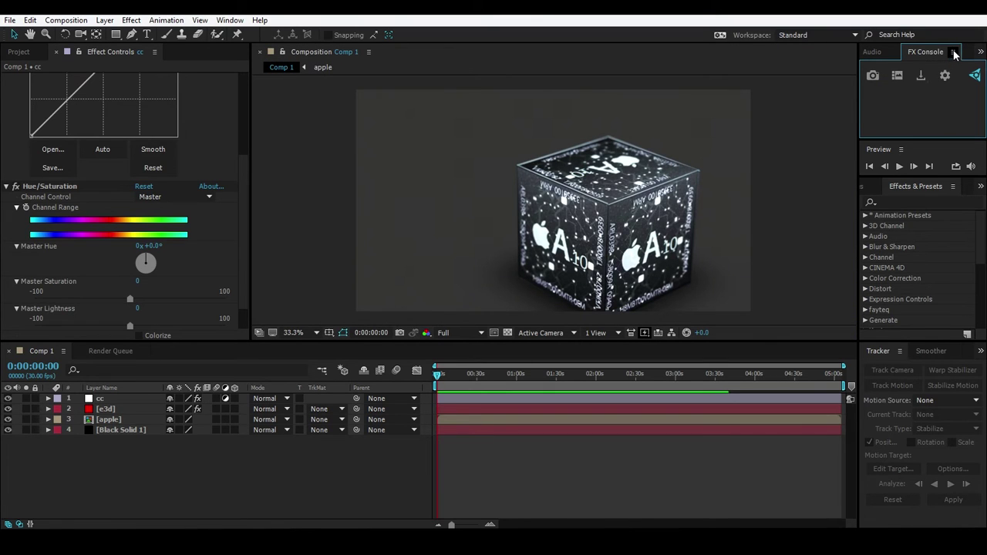
click(953, 51)
click(842, 68)
drag(902, 47, 505, 111)
drag(595, 149, 685, 146)
drag(599, 113, 606, 111)
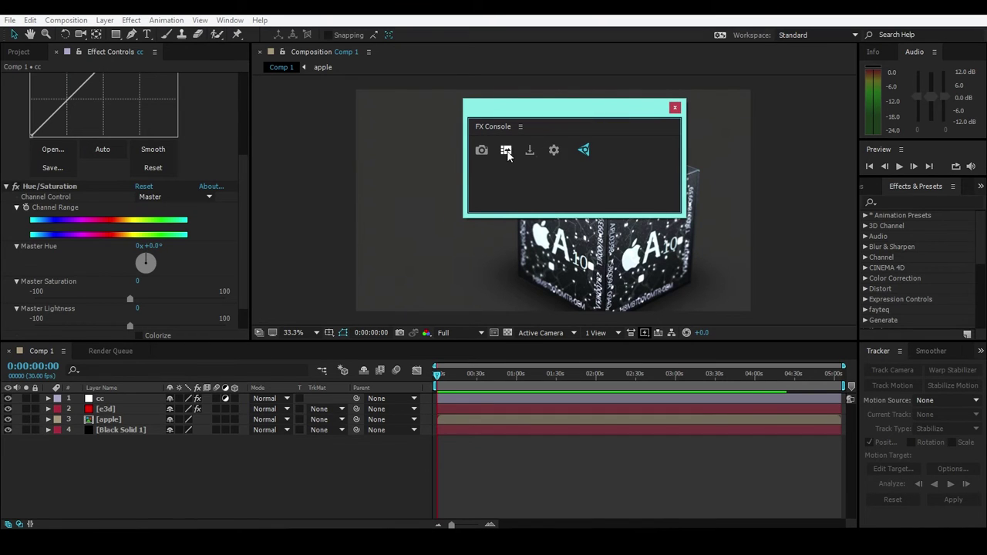
Step: Dock the floating FX Console in front of the Audio panel and reduce the height of that panel group
click(524, 127)
click(508, 119)
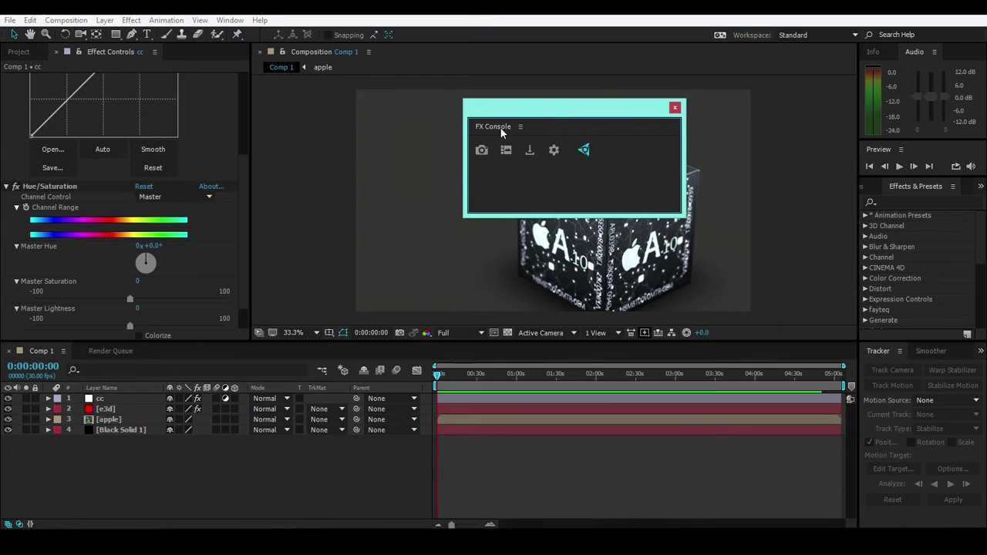
drag(500, 126, 901, 54)
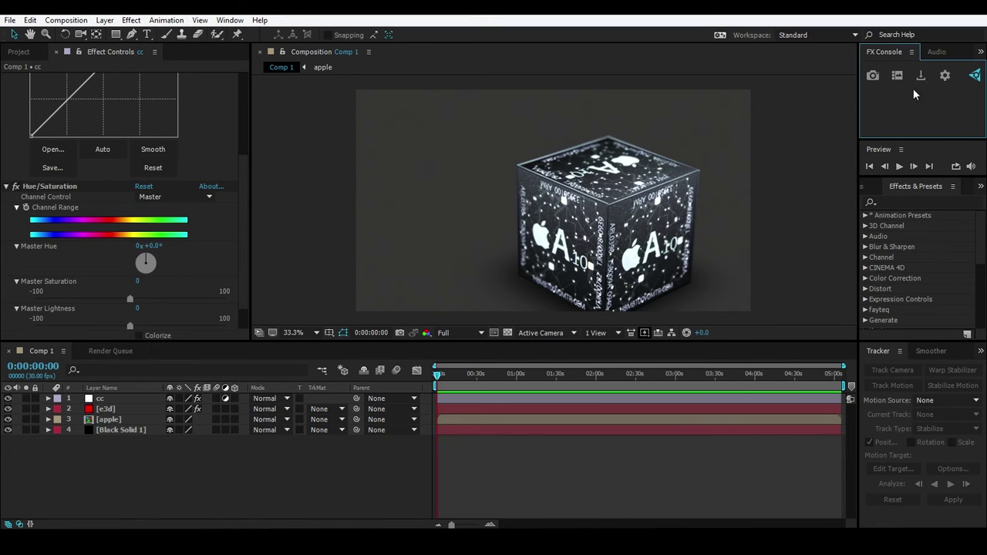
drag(919, 140, 924, 103)
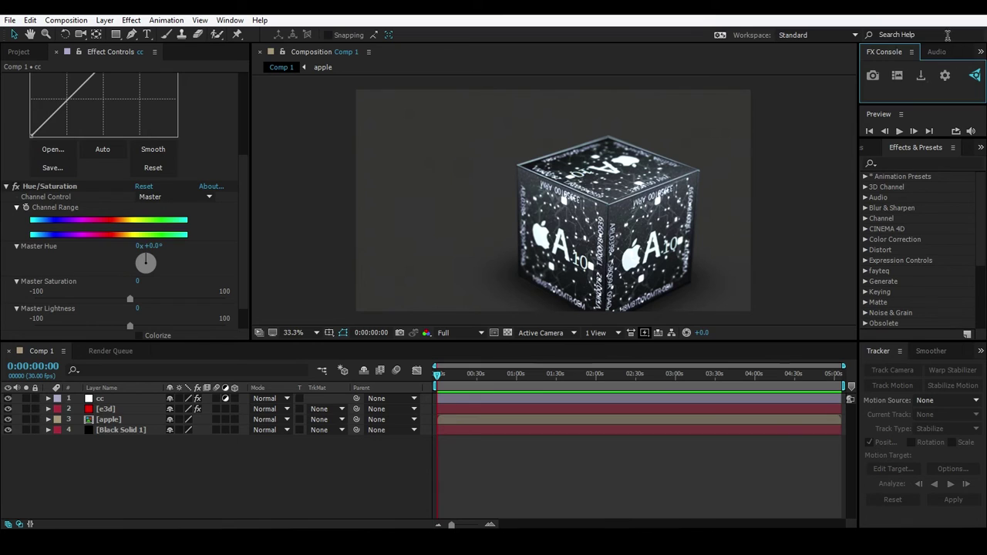
click(944, 37)
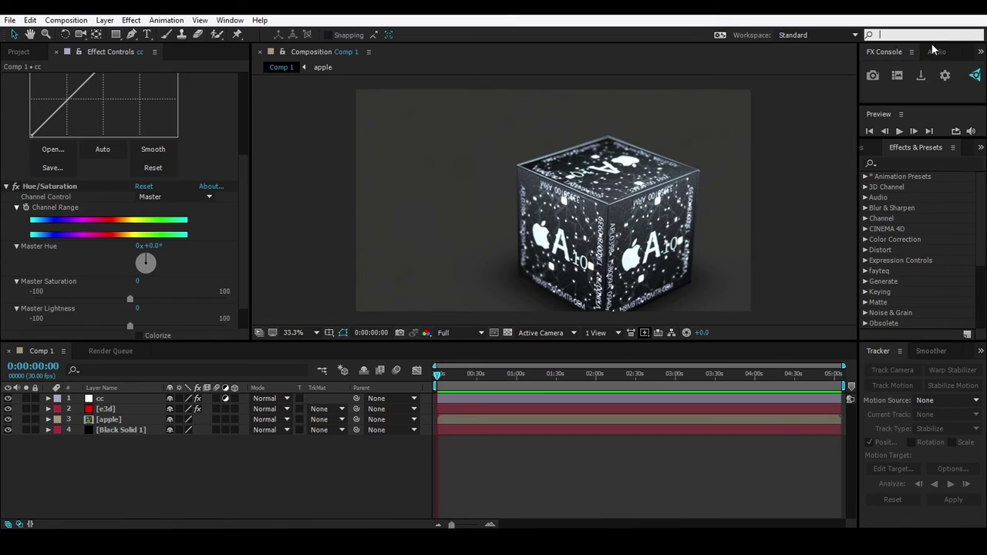
Step: Remove the Curves and Hue/Saturation effects from the cc adjustment layer
click(104, 398)
scroll(144, 263, up, 5)
click(33, 83)
key(Delete)
click(33, 80)
key(Delete)
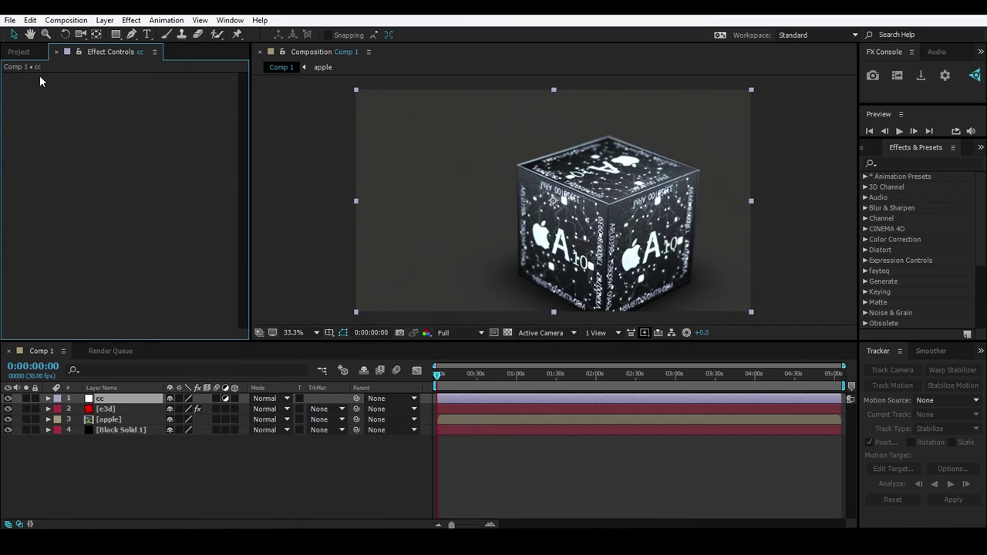
Step: Delete the cc adjustment layer from Comp 1
click(108, 438)
click(134, 401)
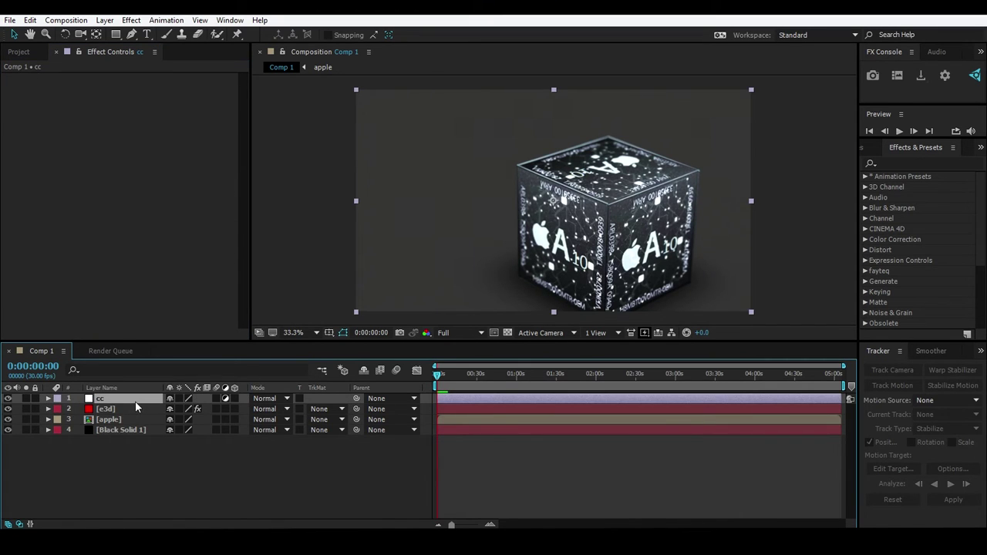
key(Delete)
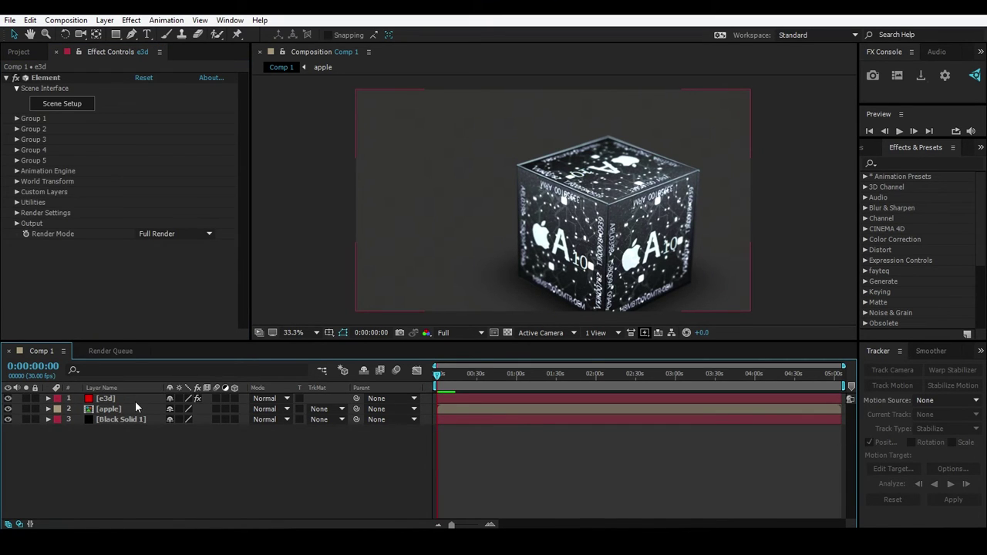
Step: Add a new adjustment layer to Comp 1 and name it cc
right_click(124, 444)
mouse_move(226, 325)
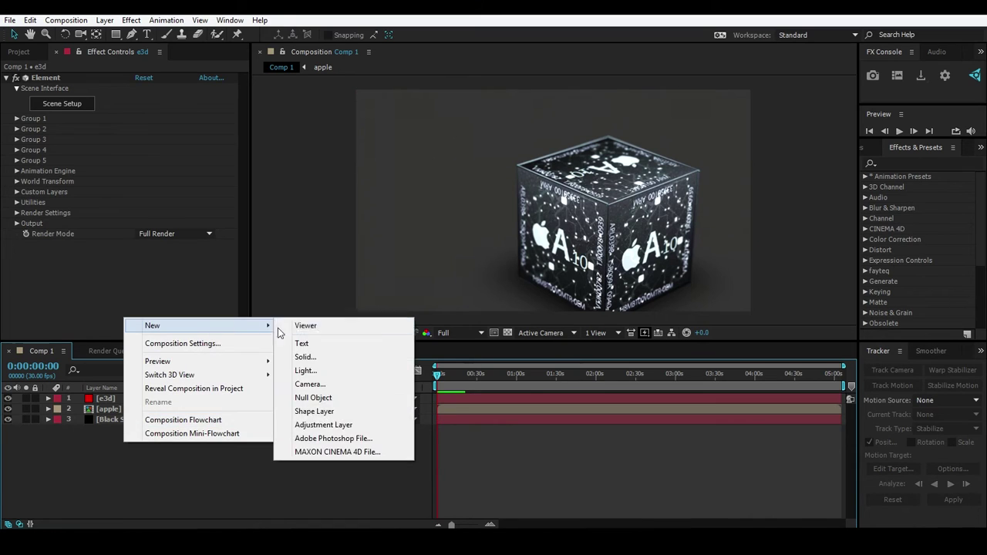
click(323, 425)
key(Return)
text(cc)
key(Return)
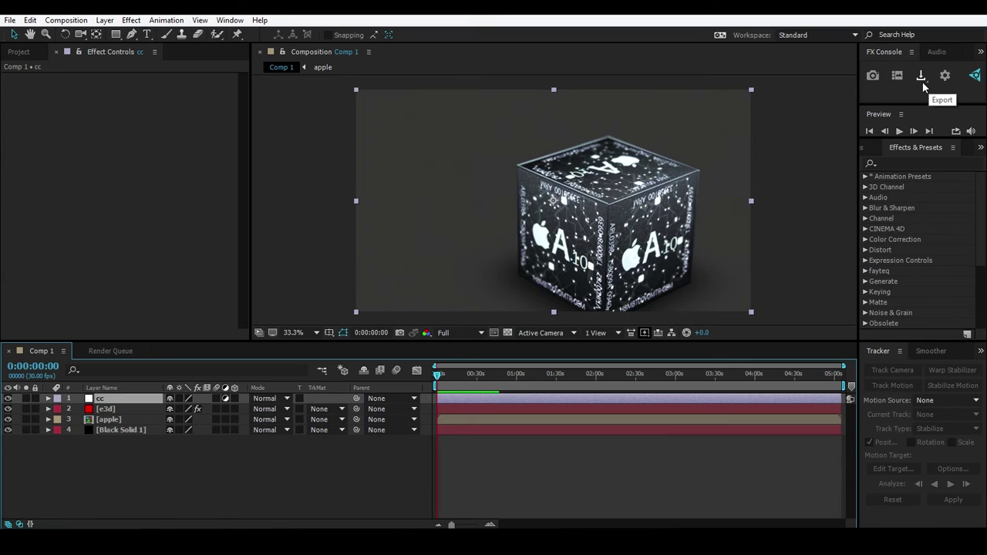
Step: Copy the current frame to the clipboard with the FX Console export and reveal the cc layer's Scale property
click(923, 80)
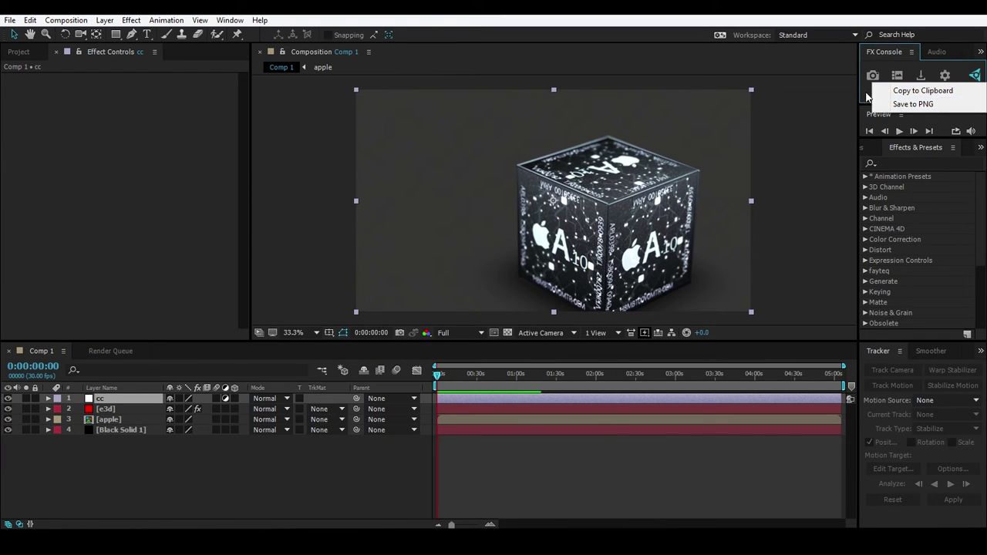
click(917, 90)
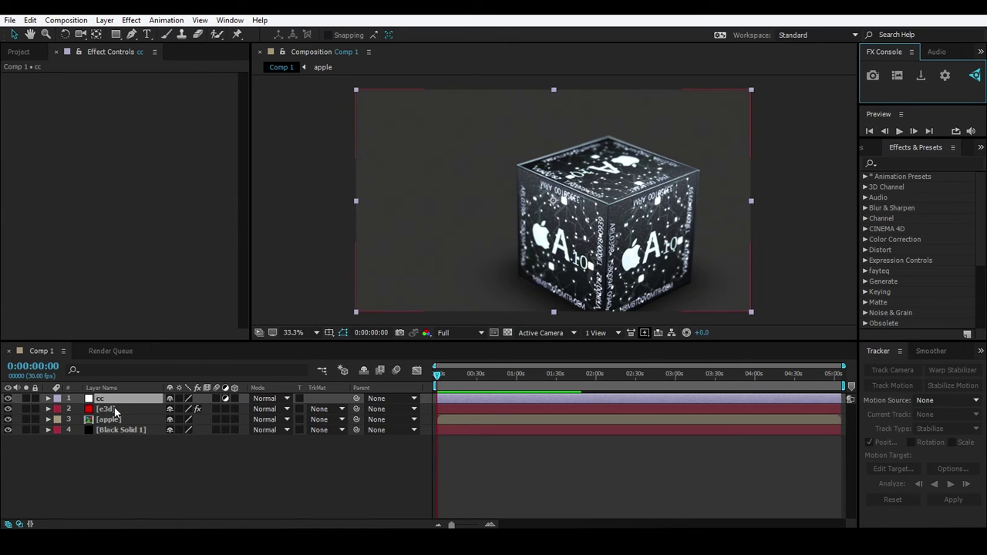
key(s)
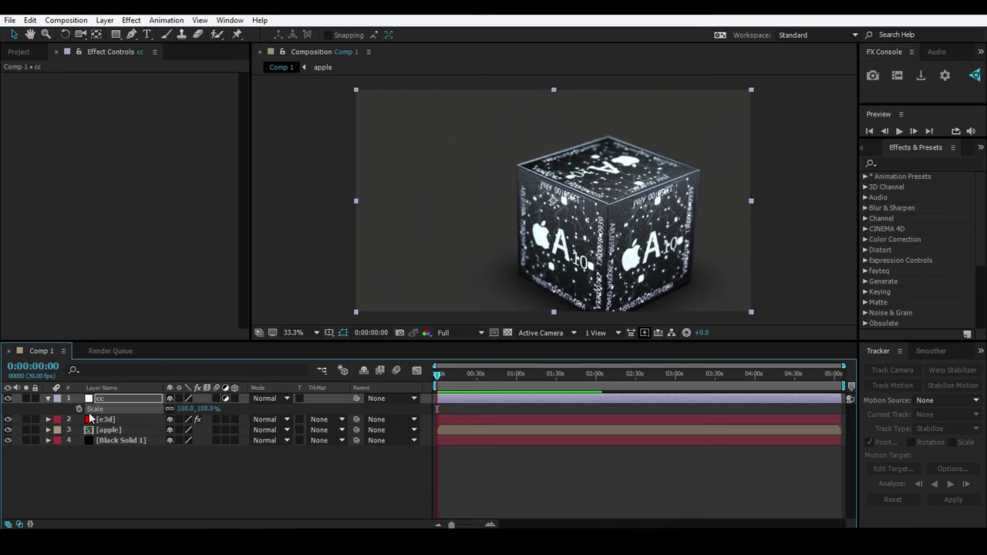
click(920, 75)
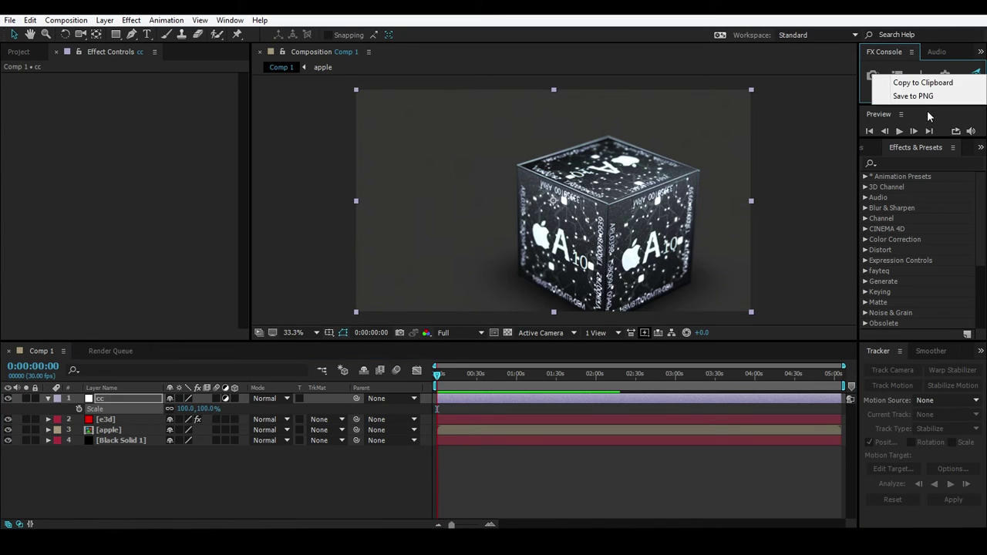
click(914, 90)
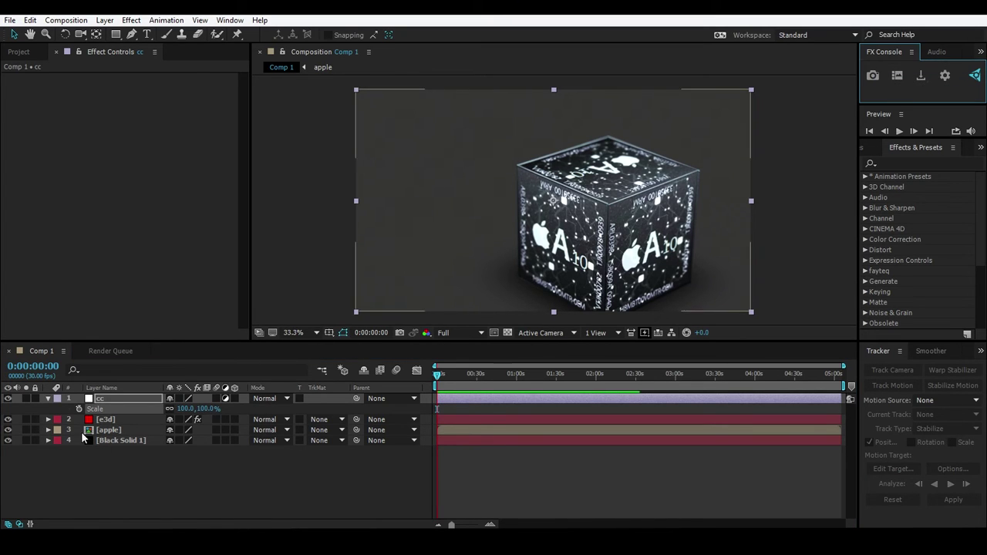
Step: Copy the frame to the clipboard again with the apple layer selected and collapse the cc layer's properties
click(110, 429)
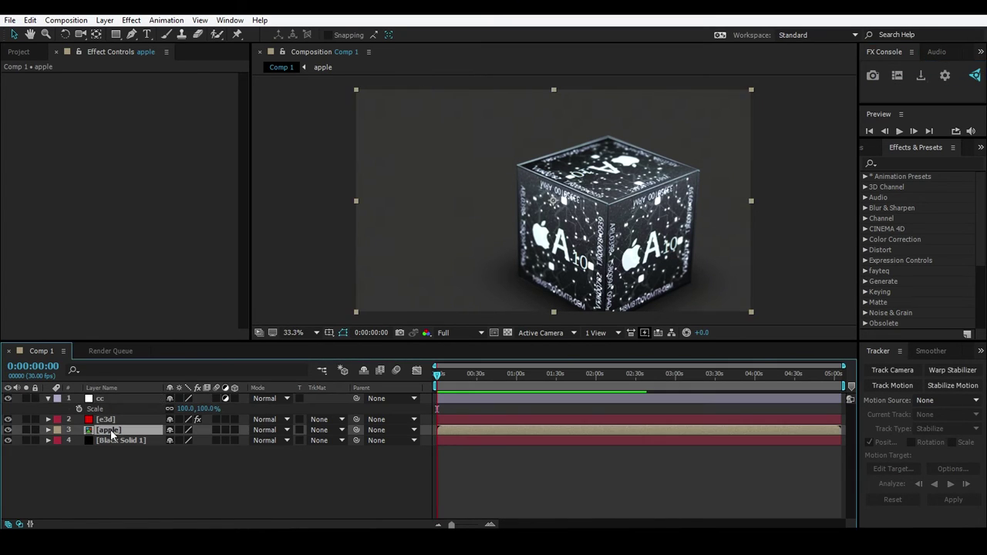
click(920, 75)
click(919, 88)
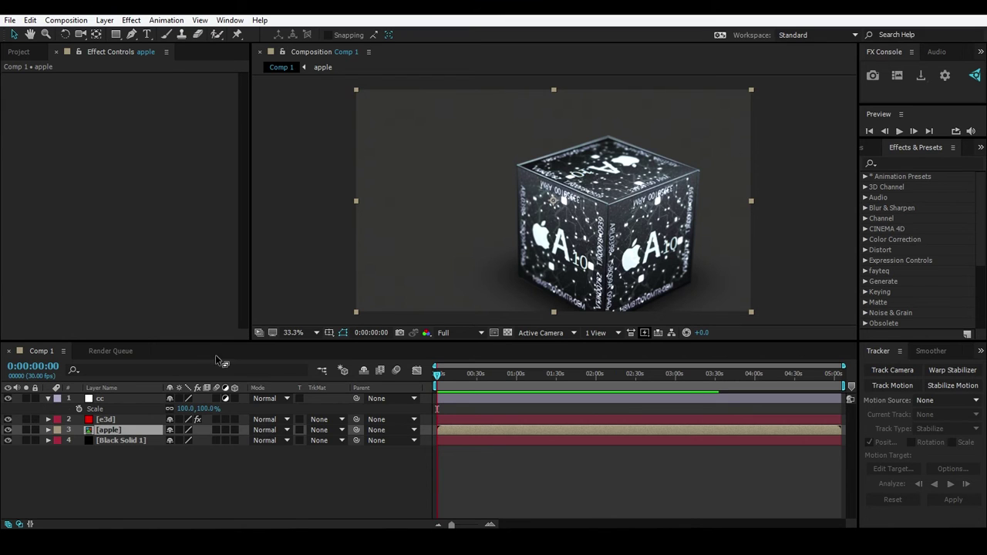
click(48, 398)
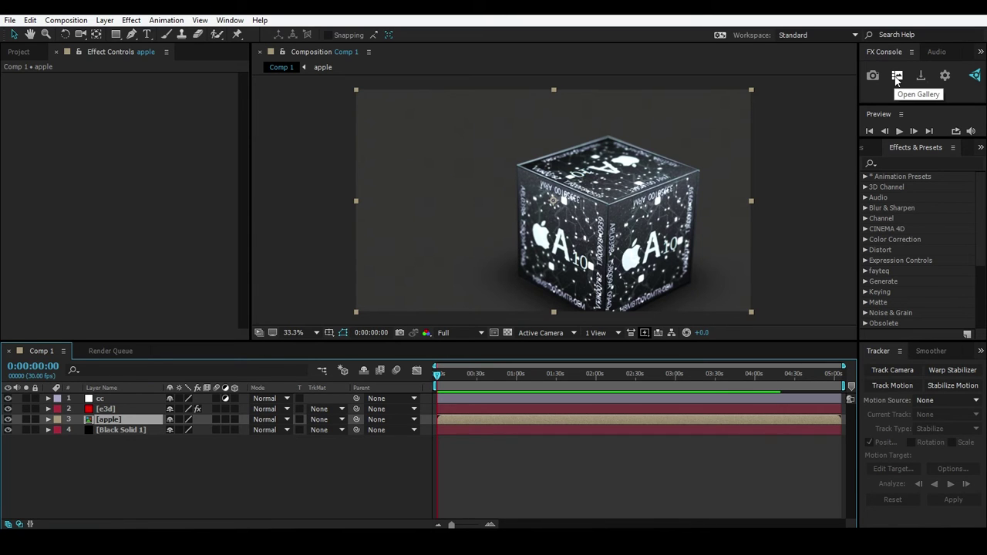
Step: Open the FX Console snapshot gallery, enlarge its window and move it higher to view the saved snapshots
click(897, 77)
drag(528, 109, 382, 82)
drag(643, 192, 667, 193)
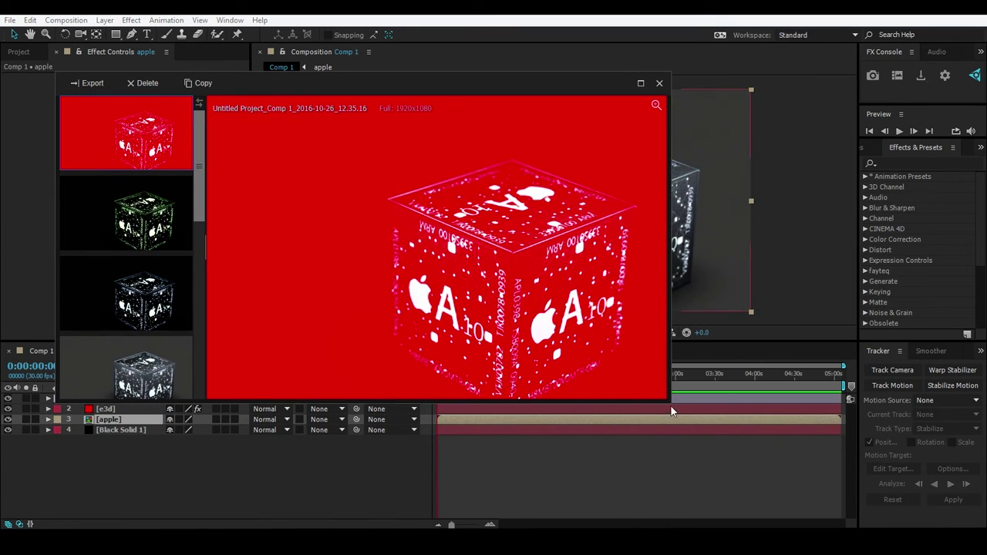
drag(668, 399, 936, 496)
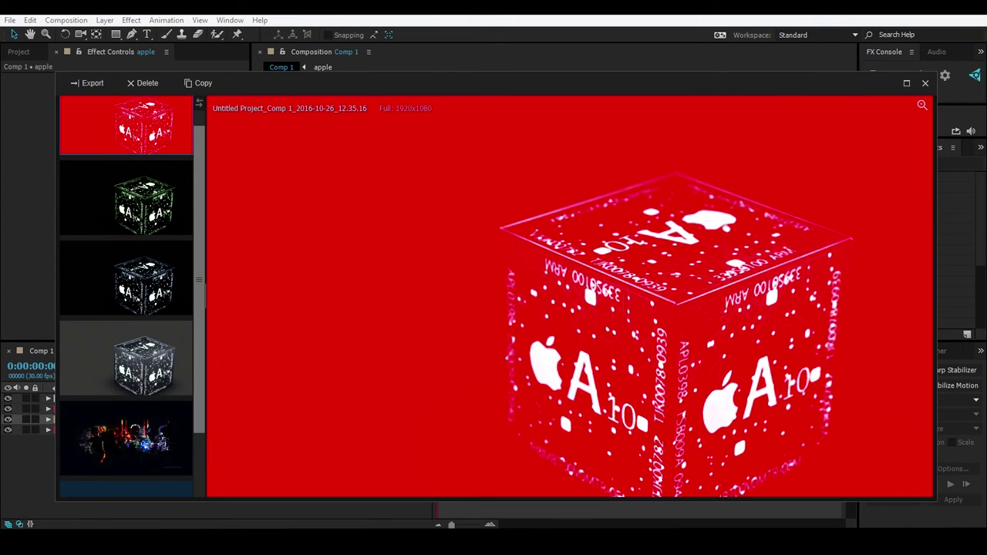
drag(330, 77, 319, 25)
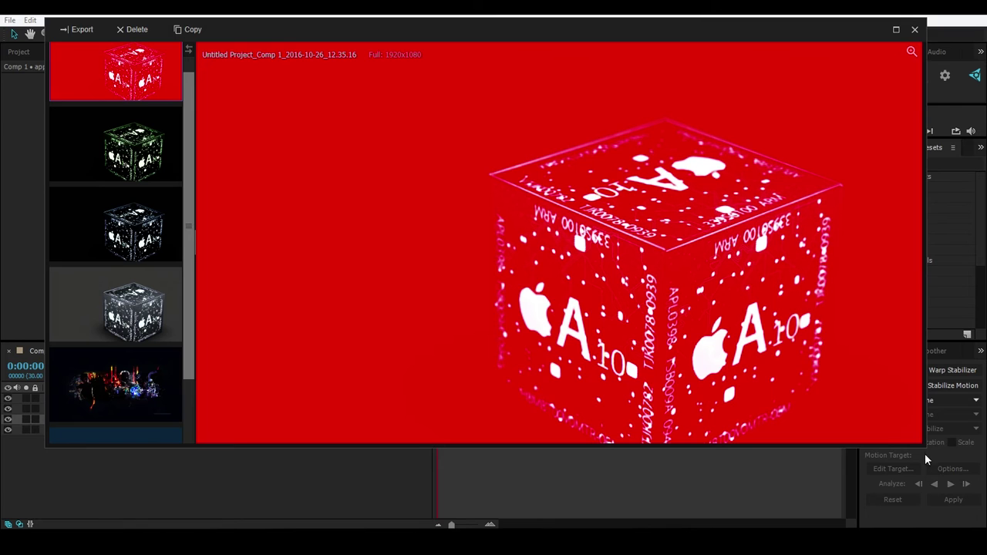
Step: Enlarge the snapshot gallery window, preview the cube snapshot with the grey background, and close the gallery
drag(925, 446, 970, 520)
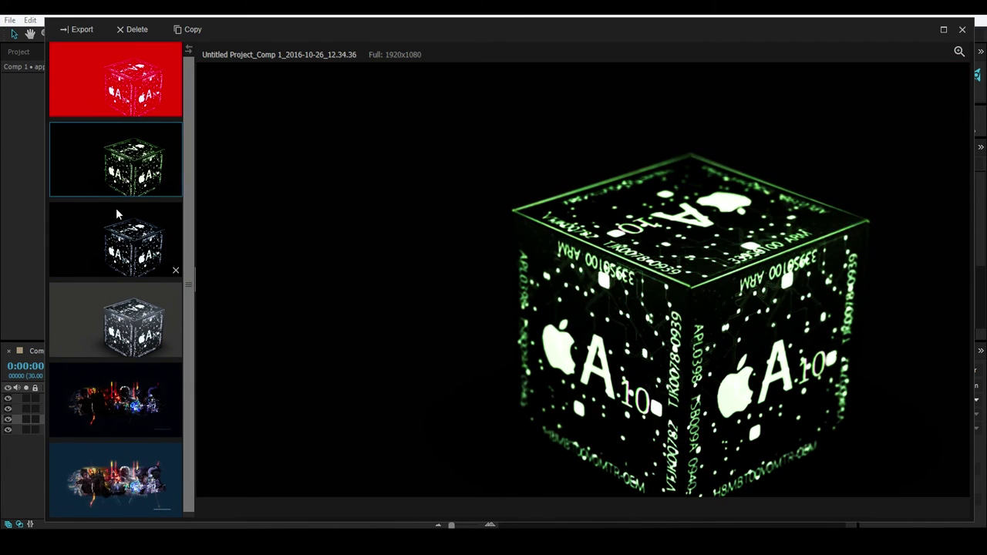
click(99, 317)
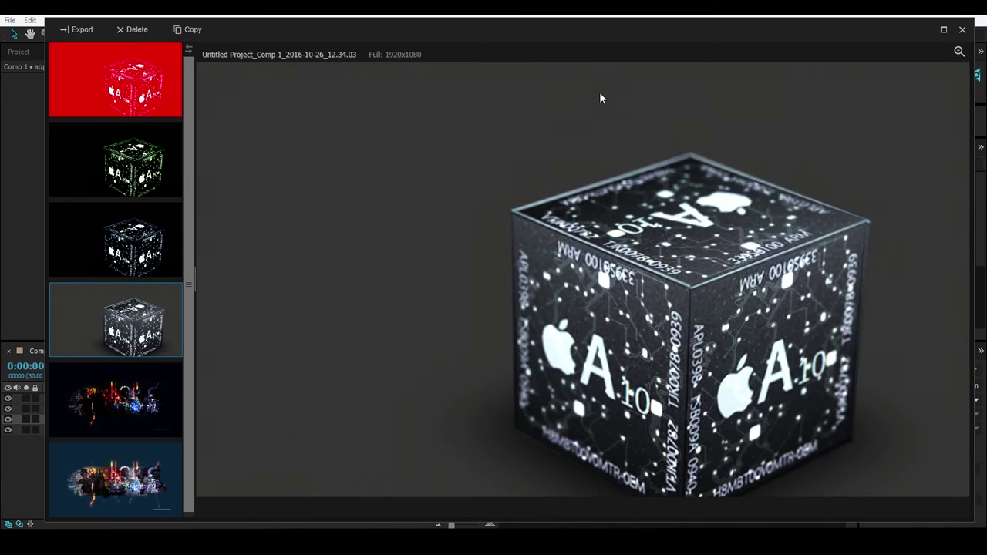
click(962, 31)
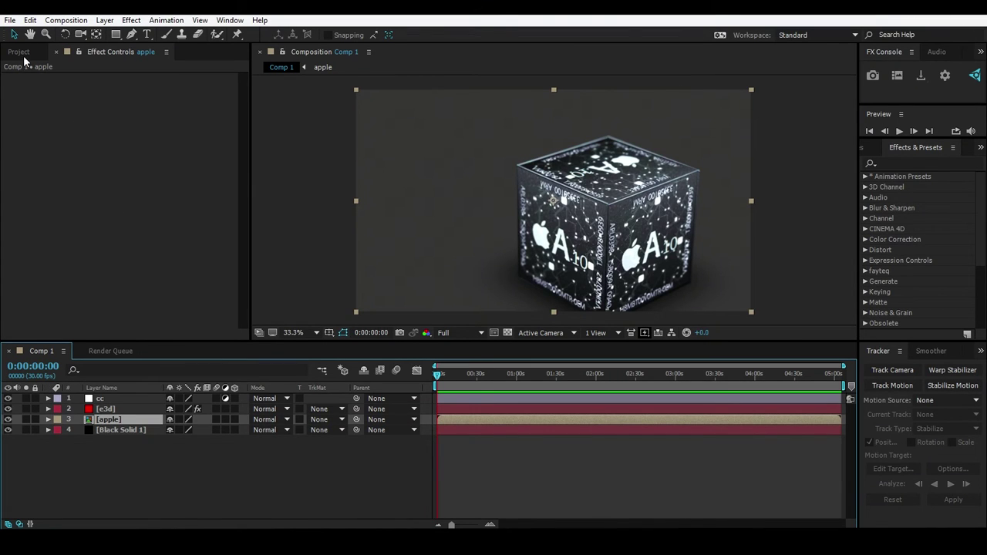
Step: Show the project items and move the current time of Comp 1 to 0:01:22:13
click(20, 52)
drag(492, 375, 546, 377)
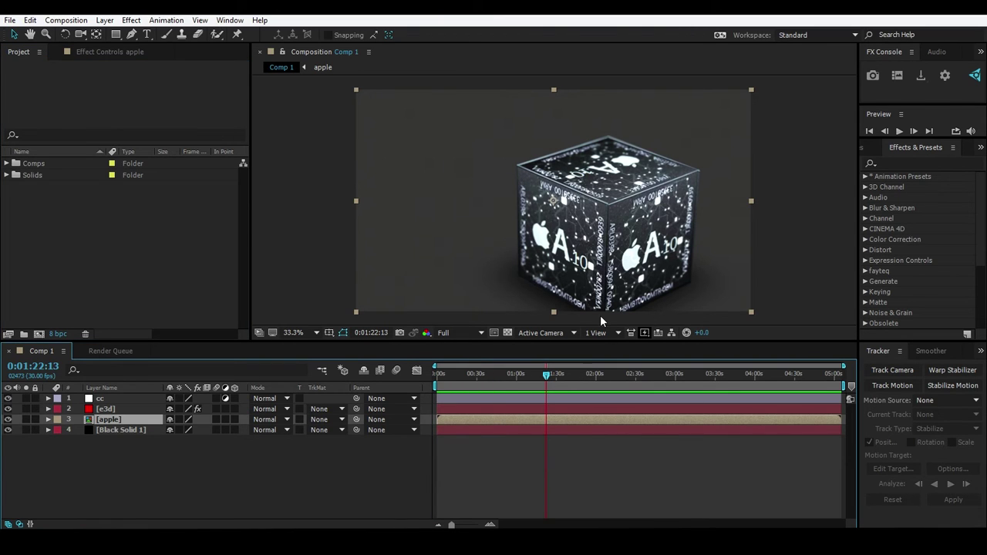
Step: Reopen the FX Console snapshot gallery and compare the red, green, black and grey cube snapshots one at a time
click(898, 75)
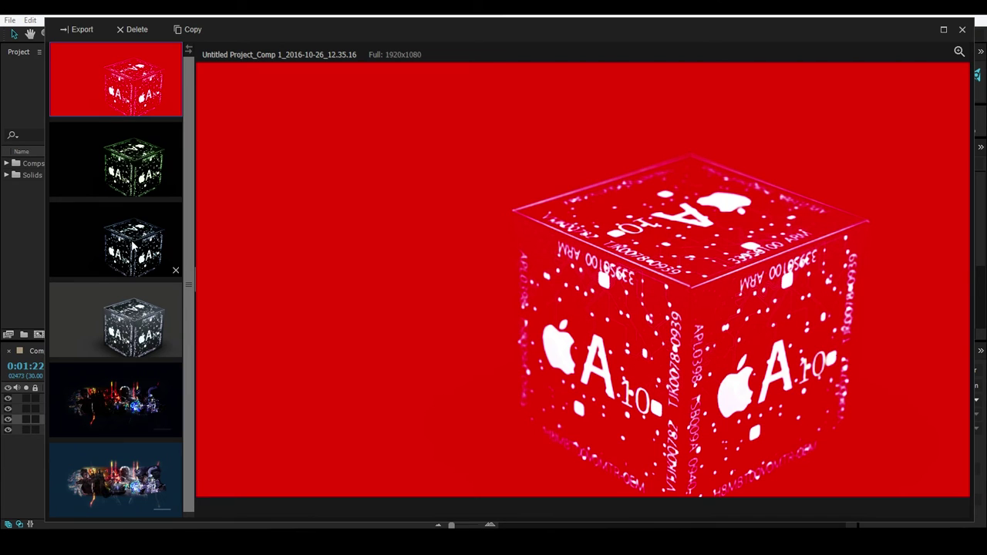
click(129, 308)
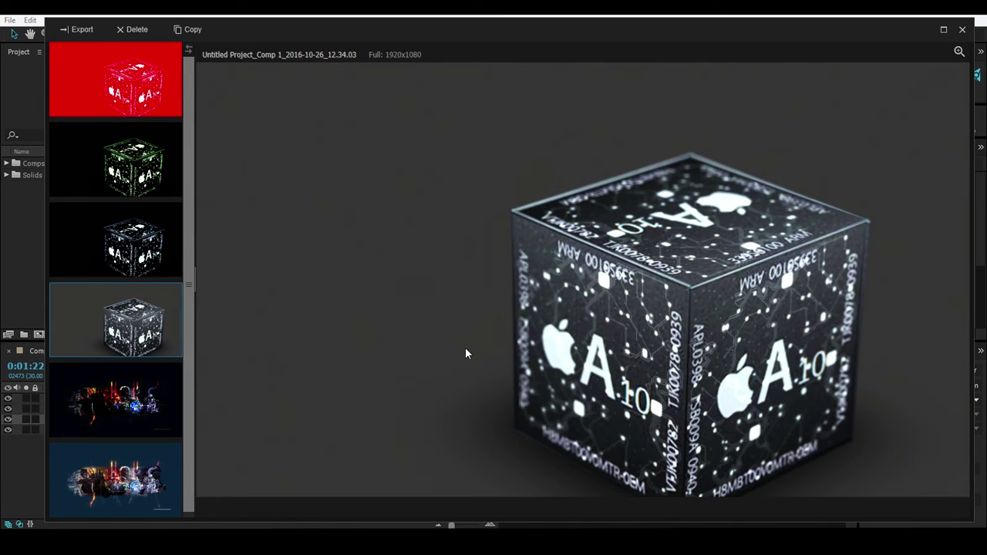
click(143, 239)
click(131, 85)
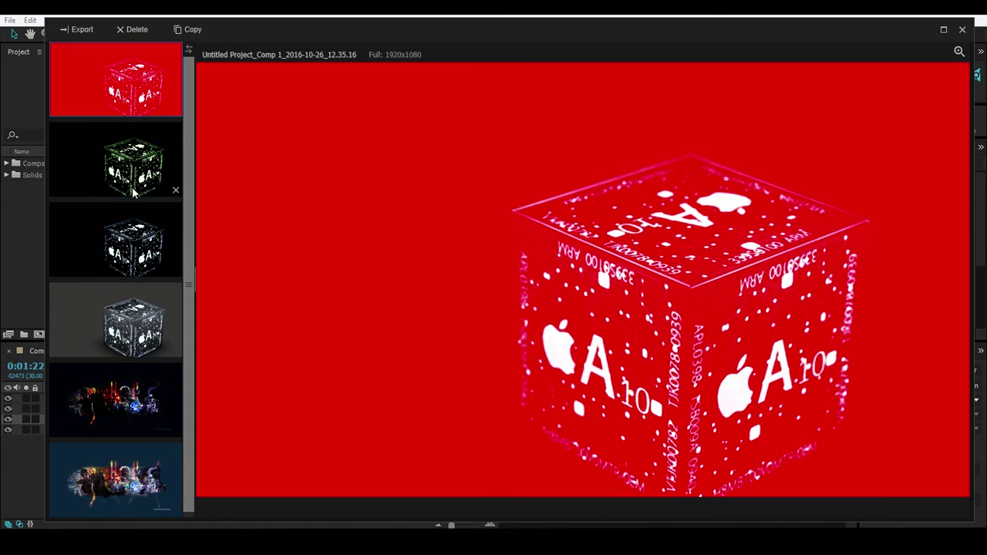
click(134, 179)
click(149, 100)
click(128, 261)
click(123, 306)
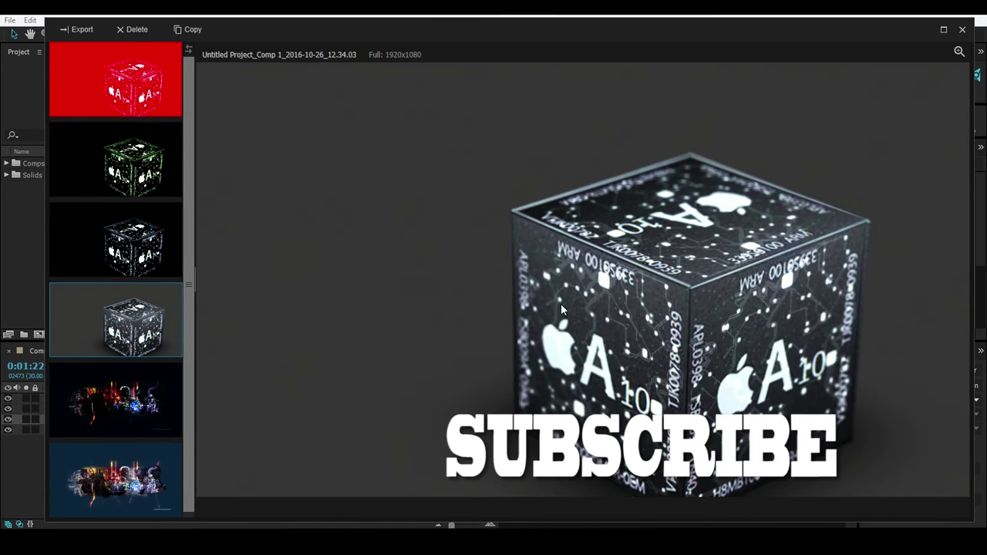
Step: Inspect the grey-background snapshot up close, return it to its full view, and close the gallery
scroll(693, 290, up, 3)
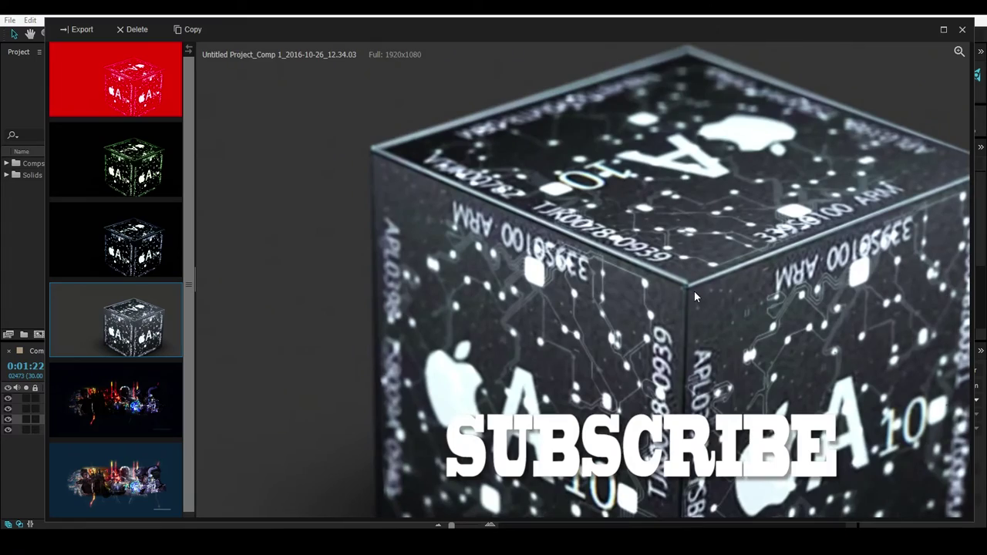
scroll(534, 176, up, 2)
scroll(532, 201, down, 5)
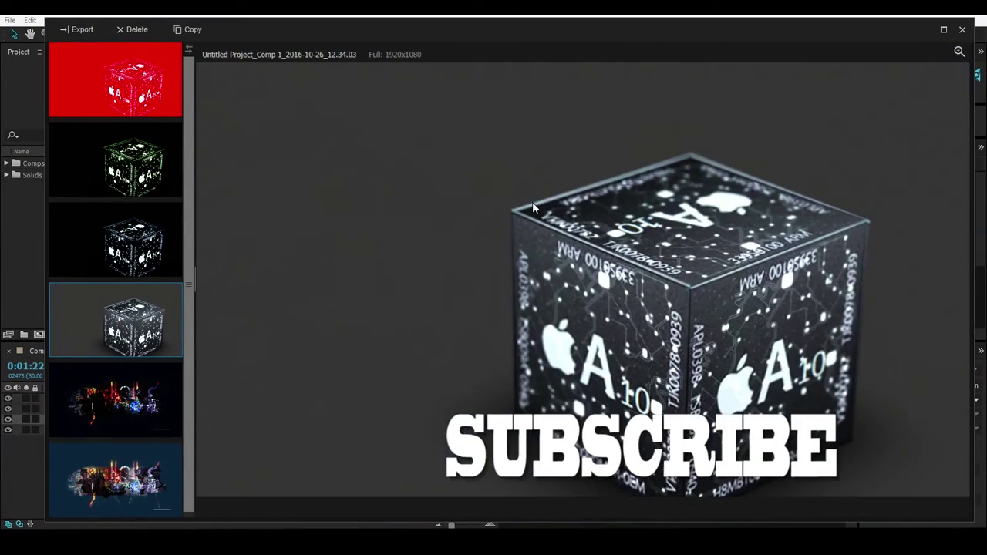
click(962, 29)
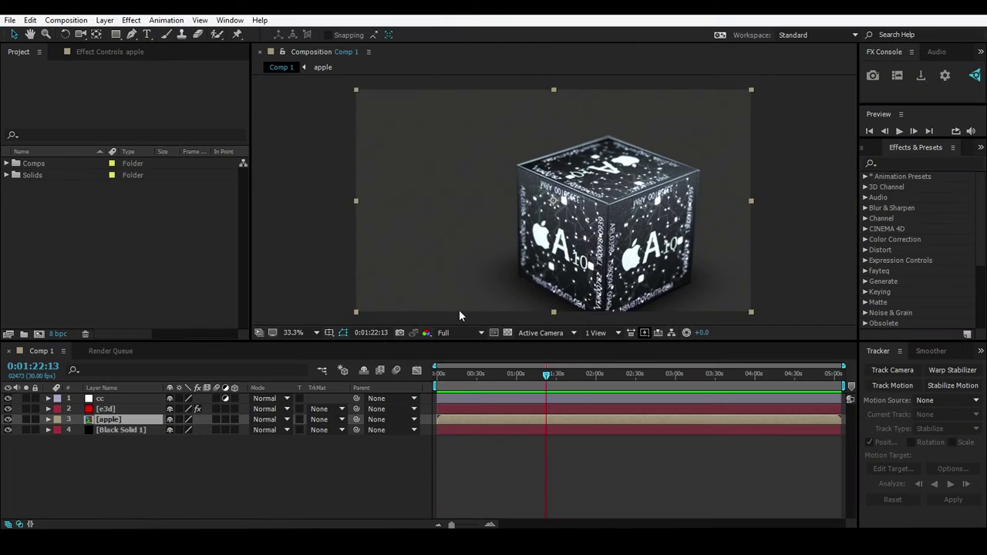
Step: Apply the Curves effect to the apple layer using the FX Console search
click(25, 484)
click(101, 430)
click(116, 420)
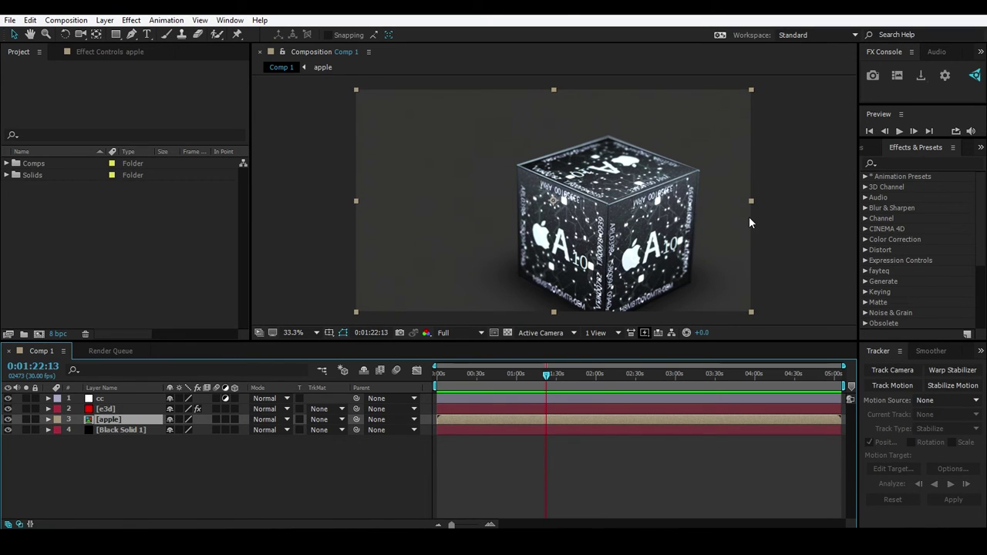
key(ctrl+space)
text(curves)
key(Return)
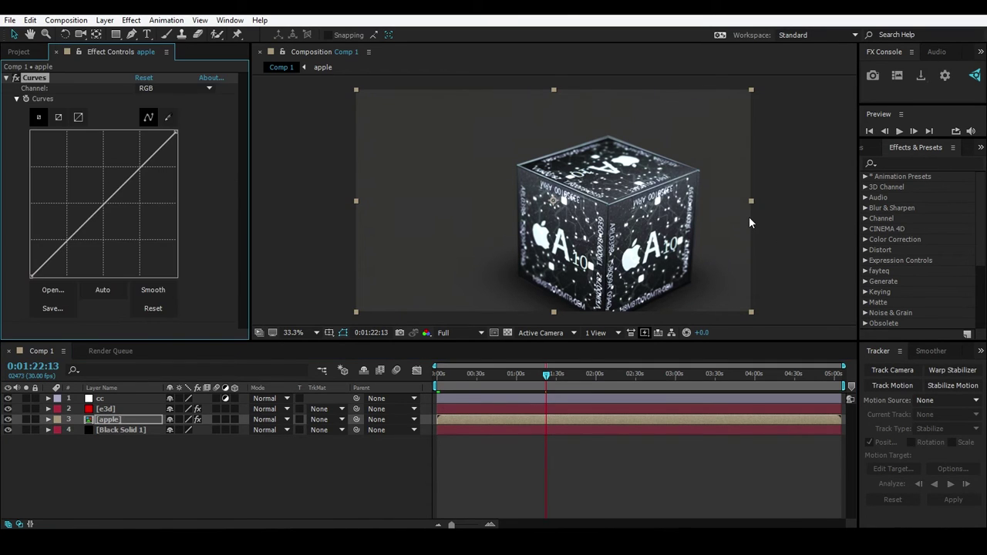
Step: Bend the apple layer's RGB curve into a steep, high-contrast S shape with two points, and collapse the Curves effect
drag(106, 207, 127, 235)
drag(147, 193, 137, 185)
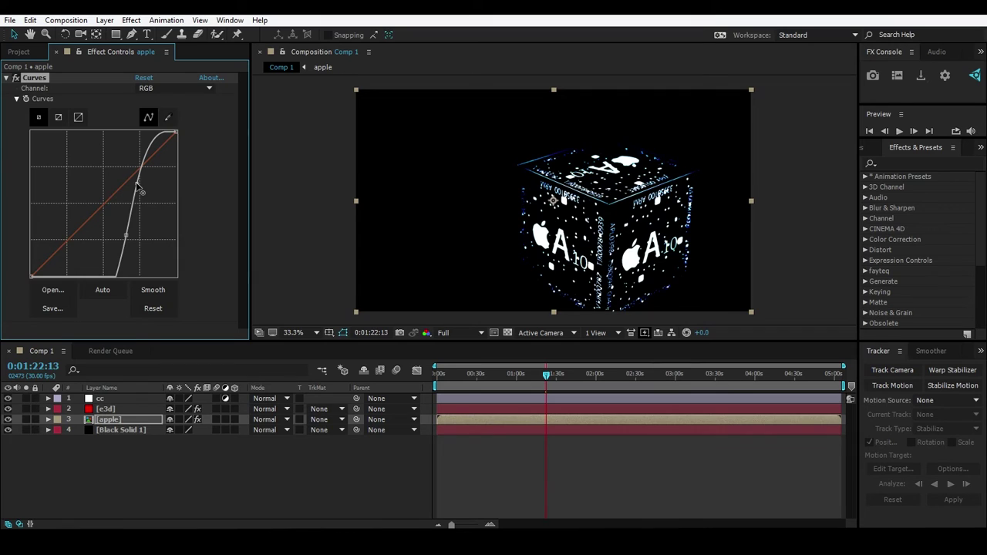
click(6, 78)
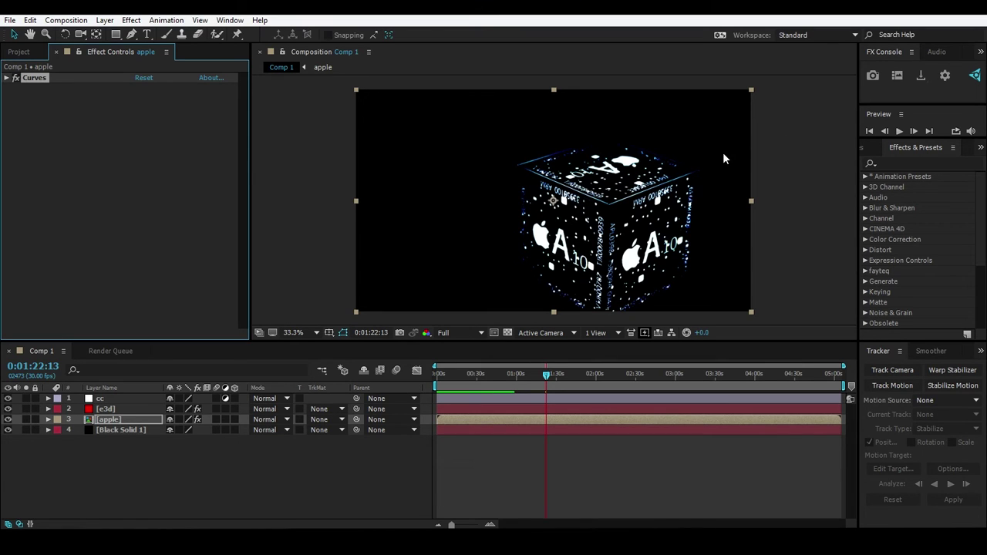
Step: Take an FX Console snapshot of the Curves-adjusted frame, open the gallery, and preview the red snapshot
key(ctrl+space)
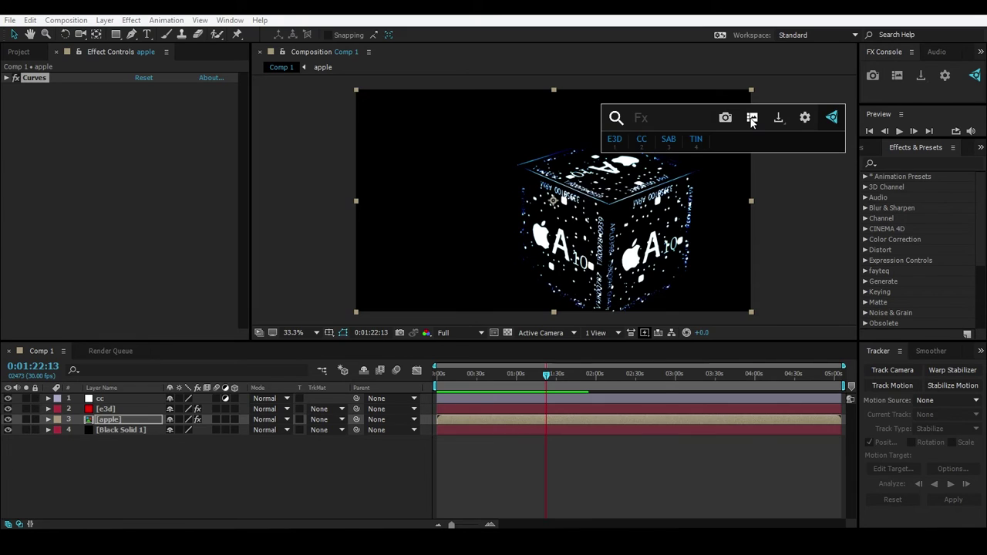
click(751, 119)
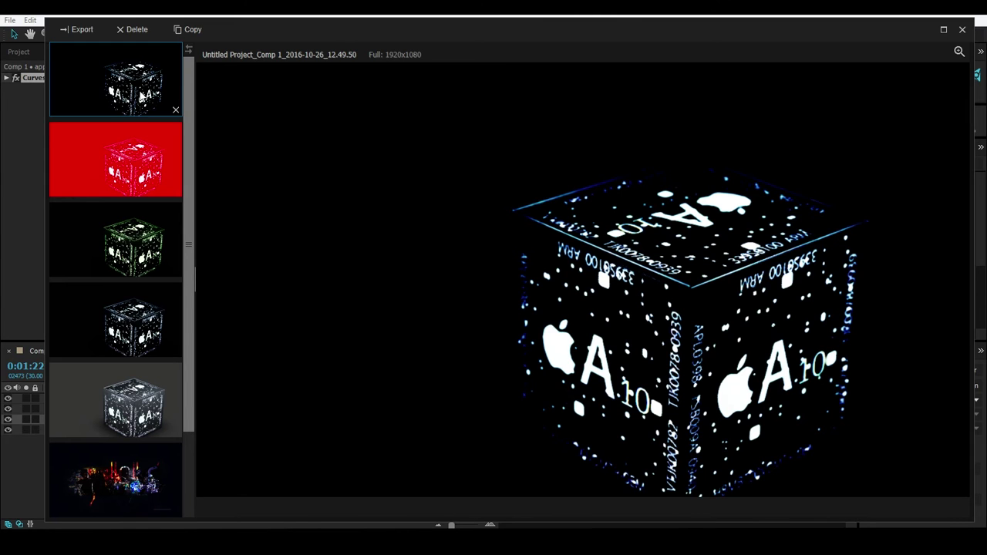
click(128, 168)
Step: Select the four most recent cube snapshots in the gallery for a side-by-side comparison
click(133, 114)
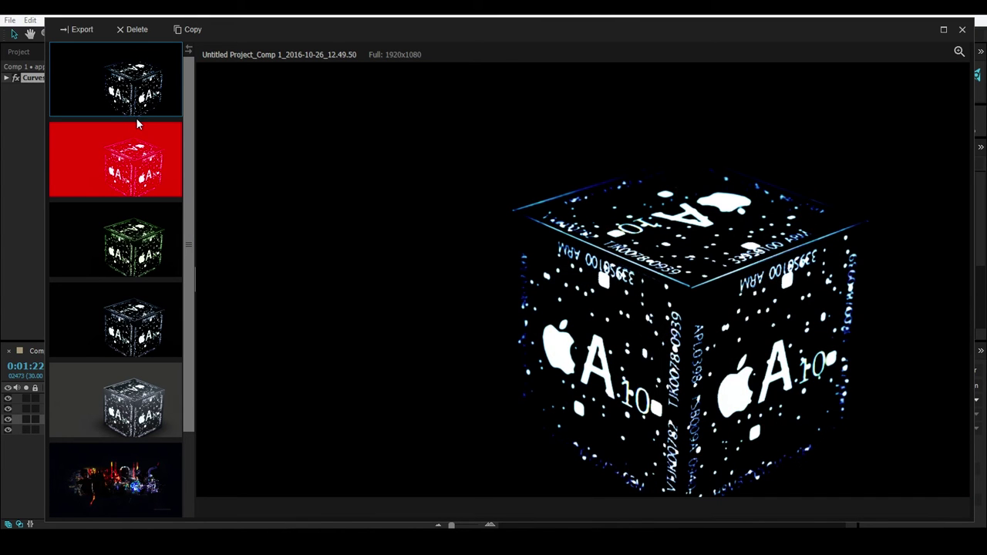
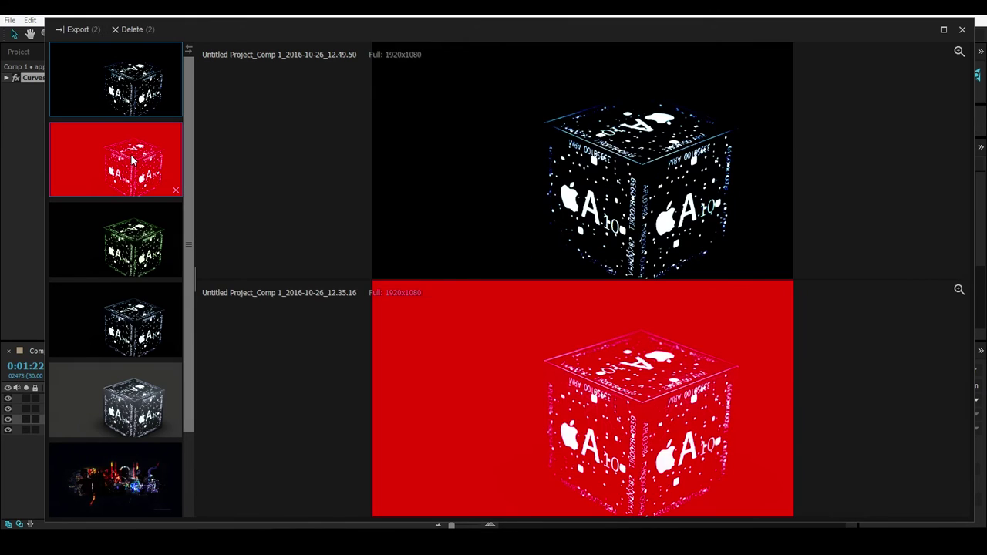
shift+click(131, 320)
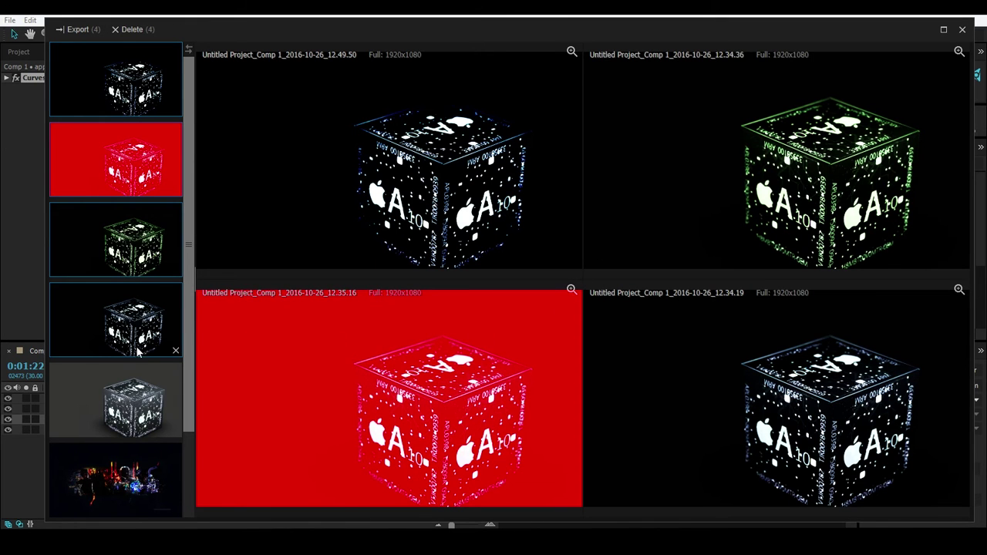
ctrl+click(130, 380)
ctrl+click(118, 375)
Step: Examine the details of the four compared snapshots up close and return them to their full views
scroll(427, 394, up, 2)
scroll(427, 394, up, 3)
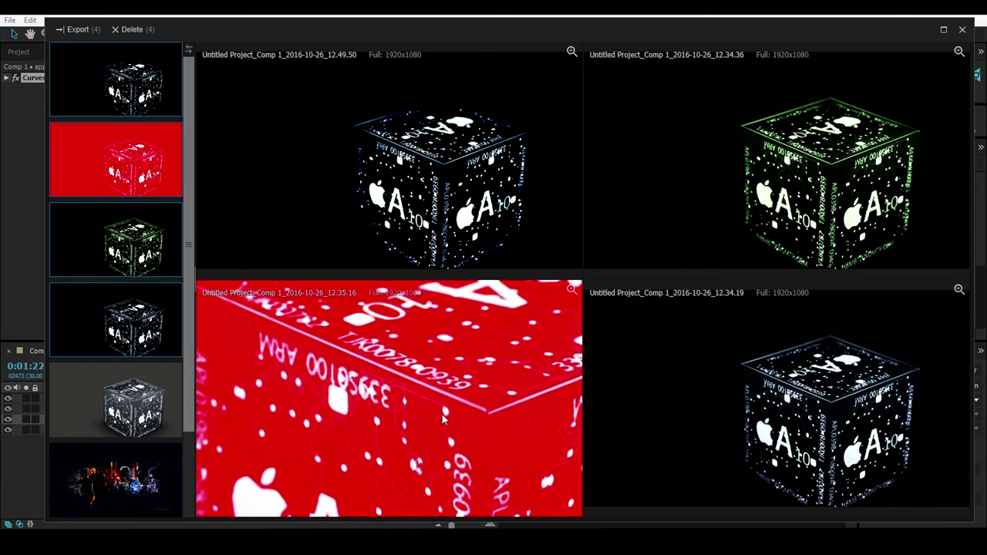
scroll(811, 225, up, 2)
scroll(812, 227, up, 3)
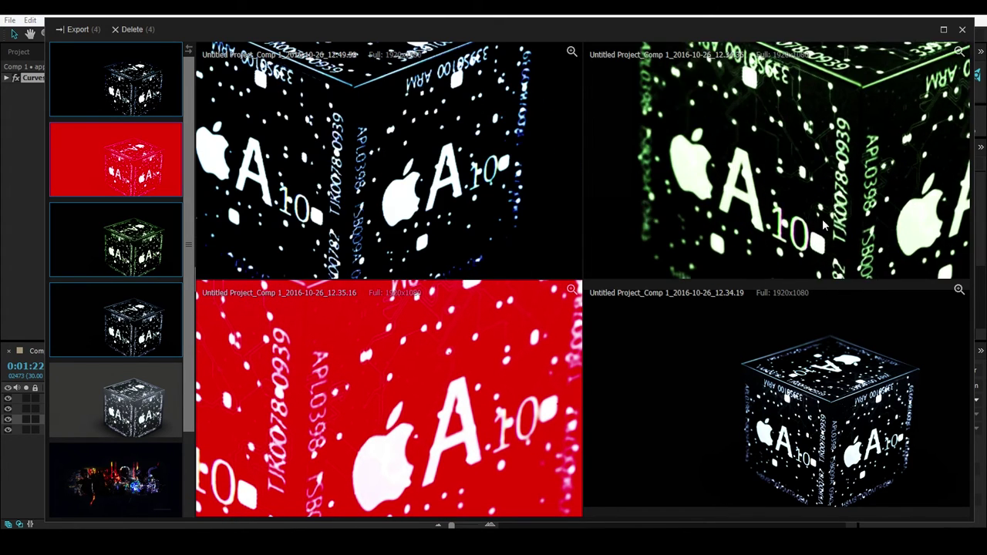
scroll(775, 393, up, 1)
scroll(775, 393, up, 5)
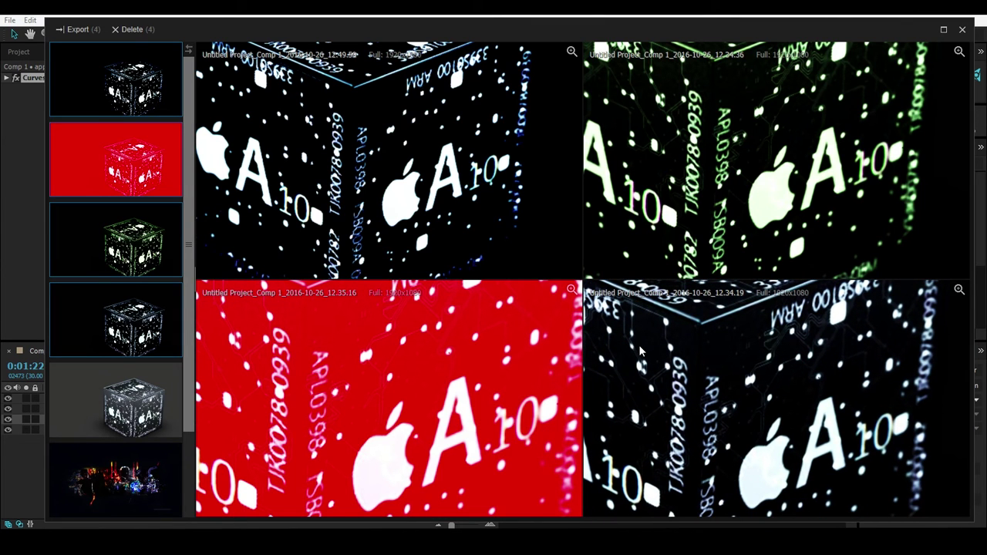
scroll(639, 345, down, 5)
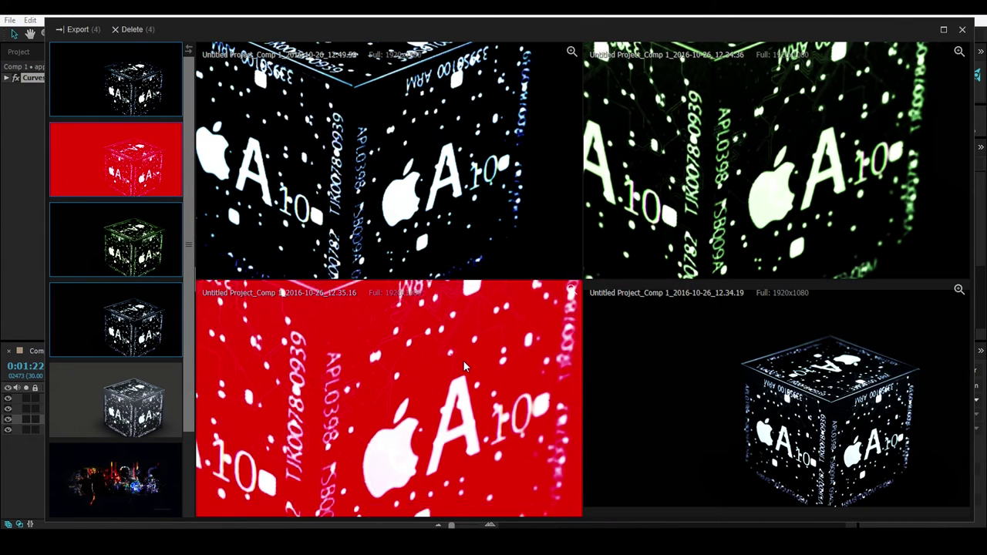
scroll(464, 361, down, 4)
scroll(683, 175, down, 5)
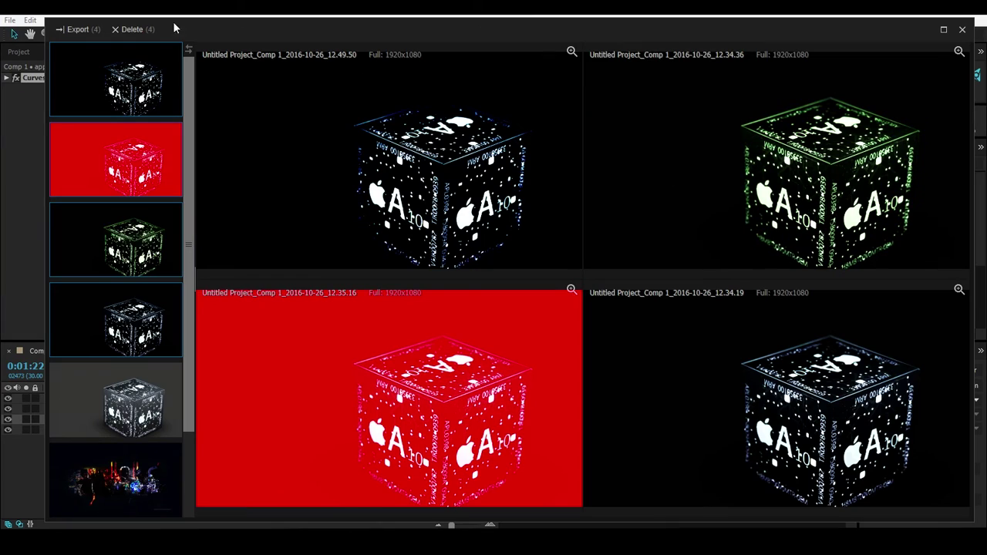
Step: Shrink the gallery window to uncover the project items, reframe two previews, and import the four selected snapshots into the project
drag(171, 18, 399, 161)
drag(572, 160, 583, 88)
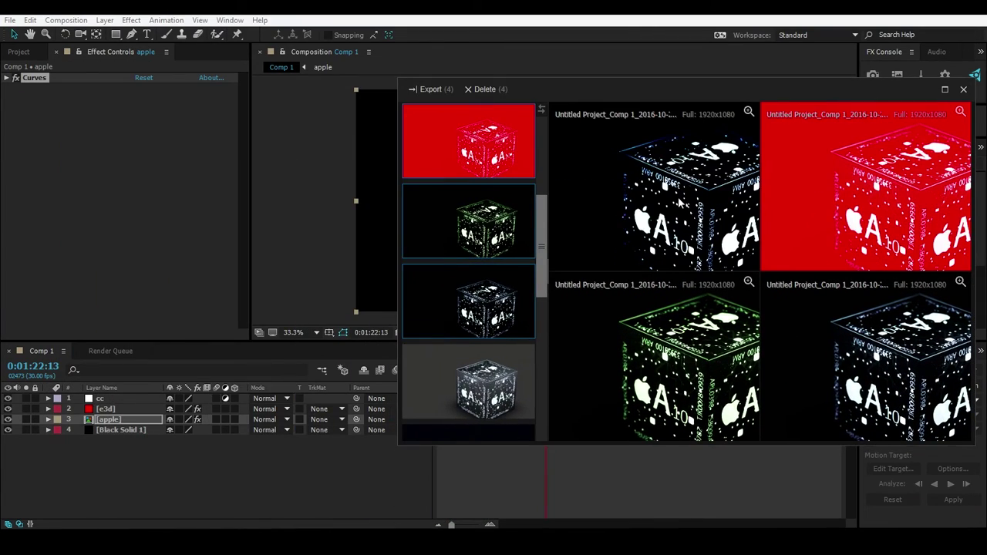
drag(680, 202, 593, 224)
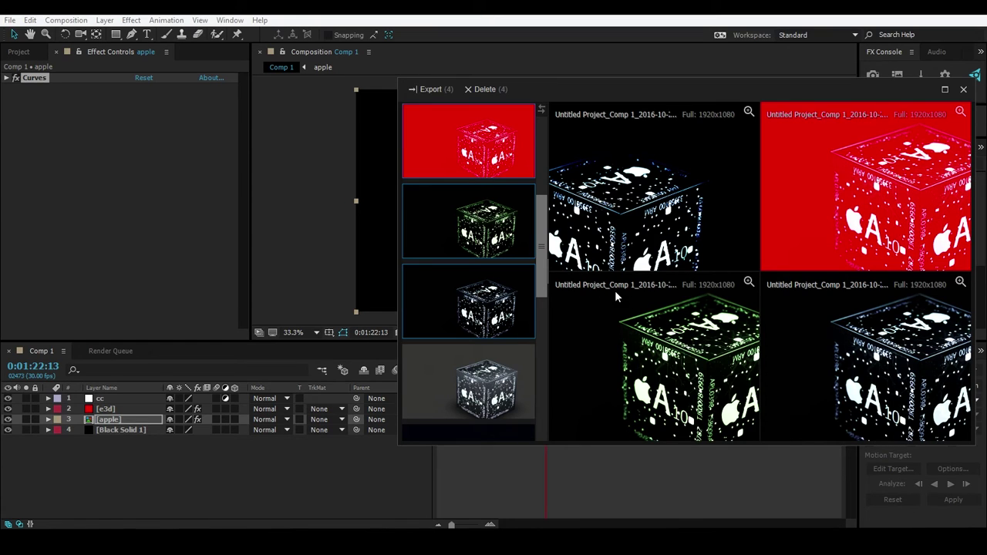
drag(677, 299, 627, 287)
drag(494, 309, 377, 193)
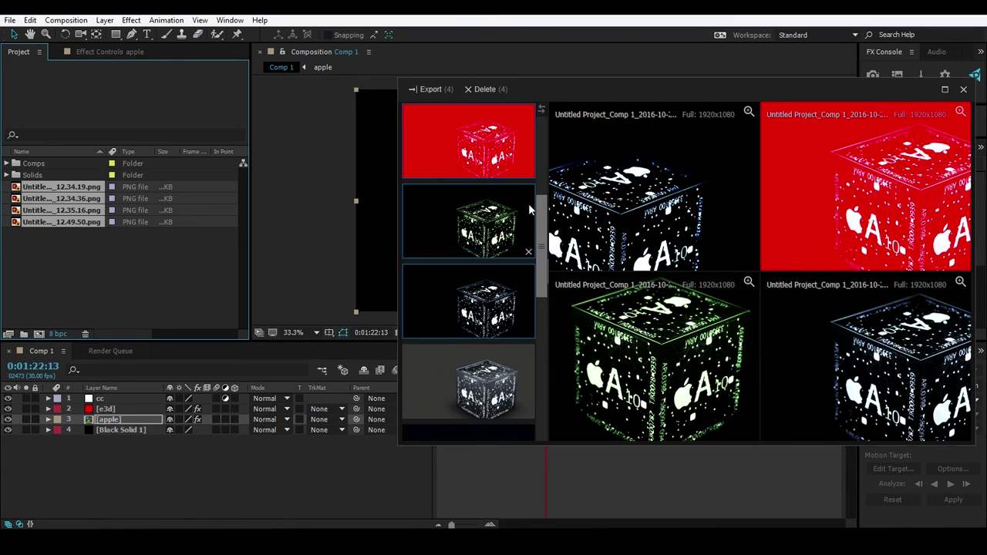
Step: Deselect all four snapshots in the gallery list
drag(540, 228, 540, 135)
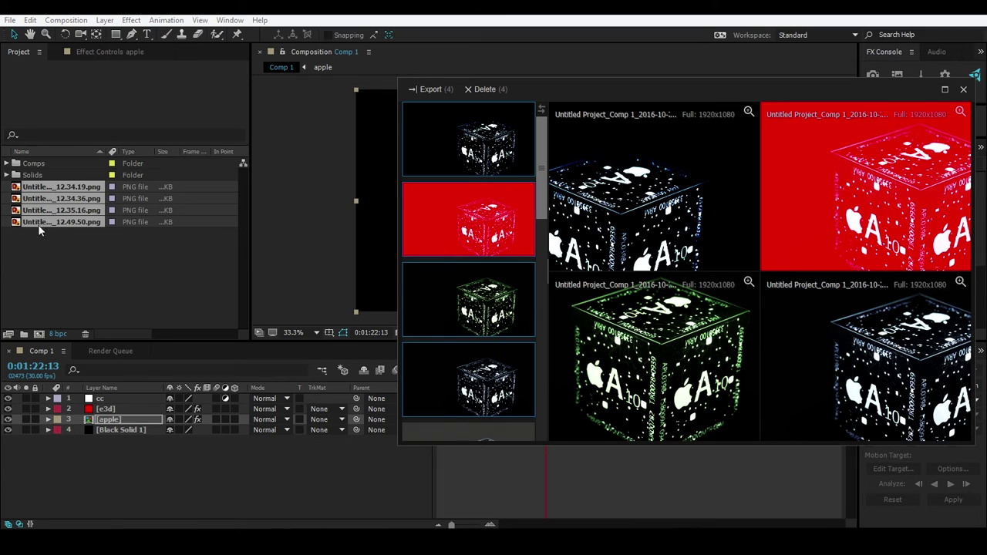
ctrl+click(486, 374)
ctrl+click(489, 316)
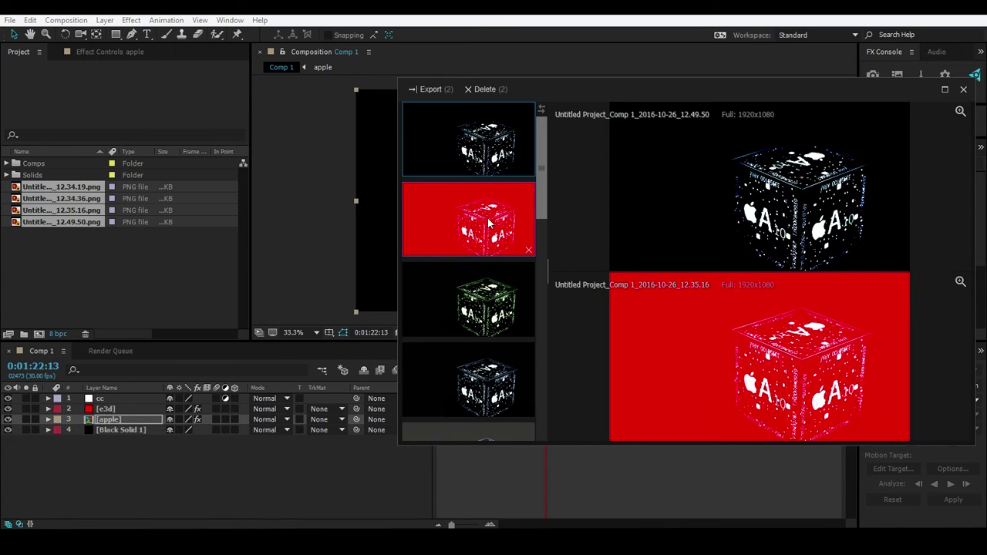
ctrl+click(491, 224)
ctrl+click(488, 171)
key(Delete)
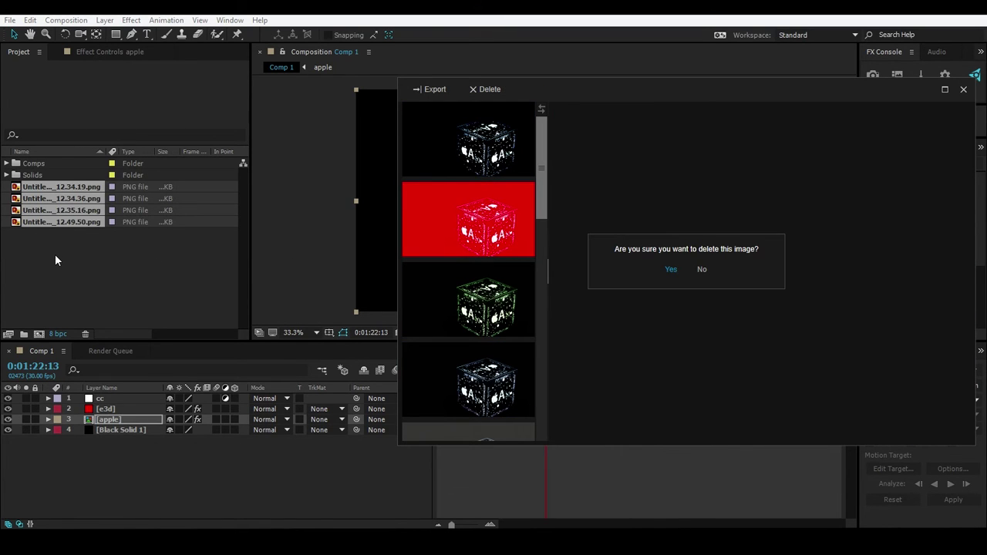
drag(55, 253, 80, 185)
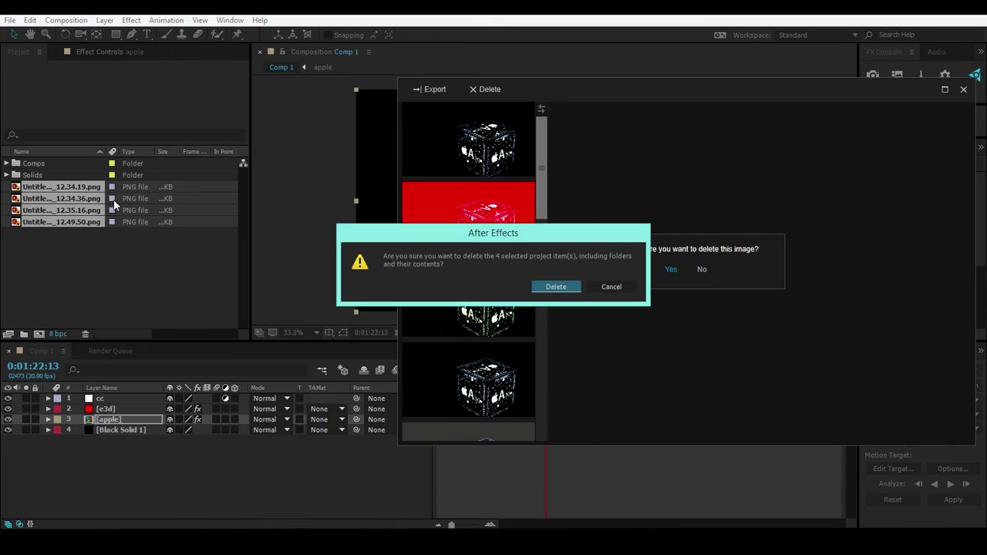
click(613, 289)
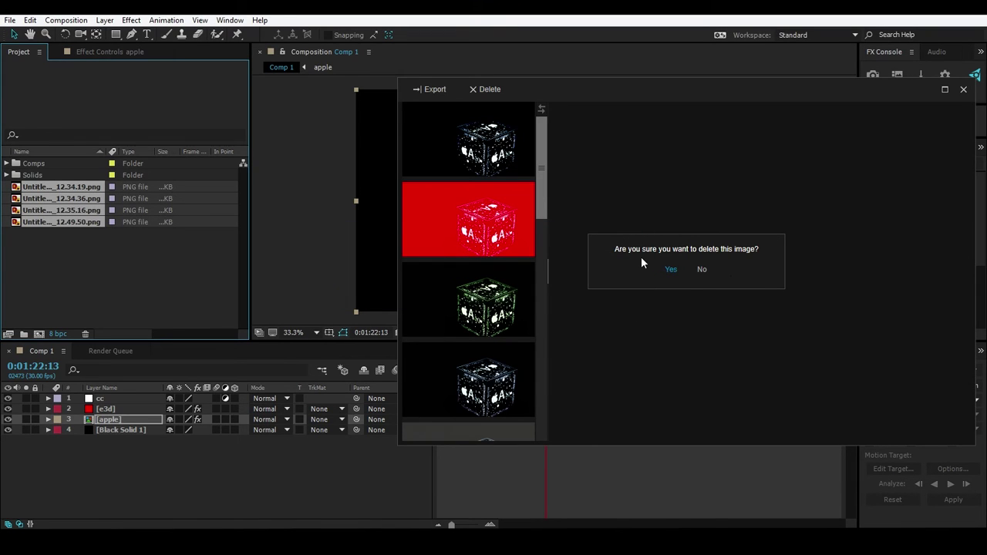
click(702, 270)
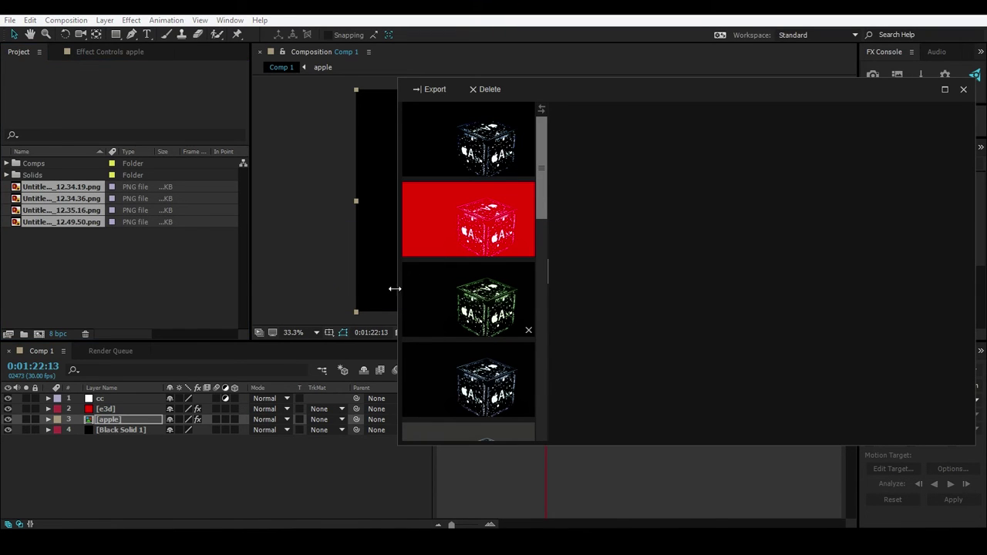
click(134, 271)
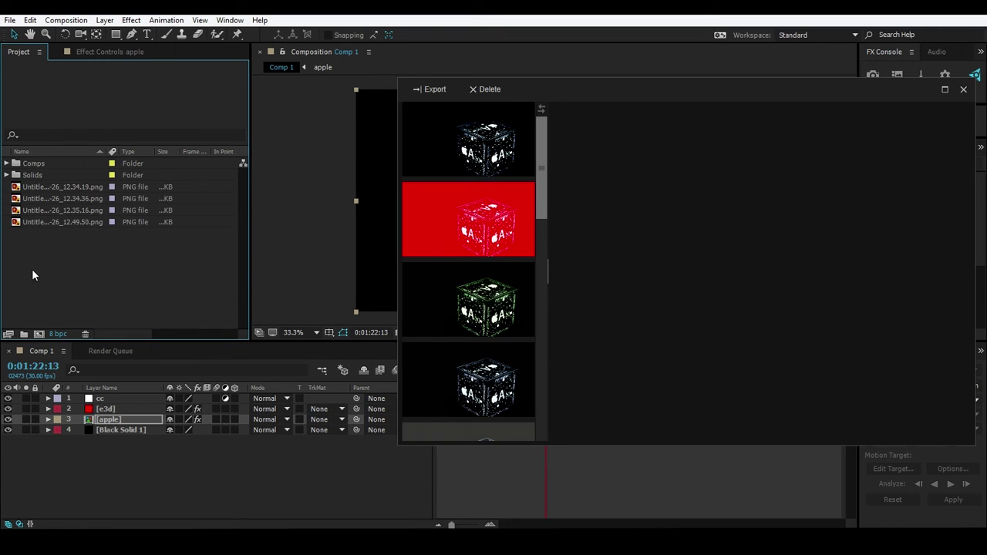
Step: Import the green cube snapshot from the gallery into the project and close the gallery
click(475, 311)
drag(475, 310, 360, 237)
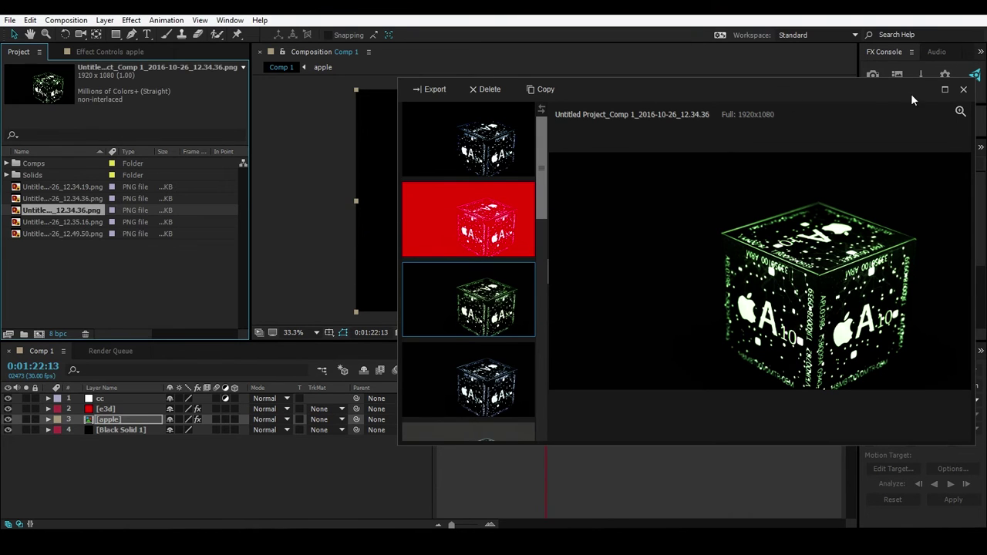
click(963, 90)
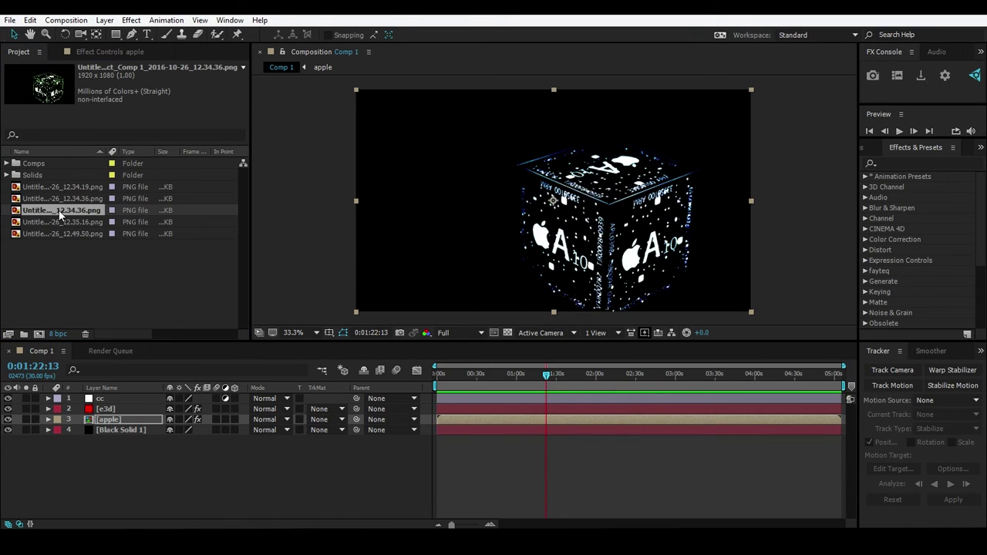
Step: Place the imported green cube snapshot in Comp 1 with the Add blending mode and shift it toward the blue cube
drag(60, 215, 373, 237)
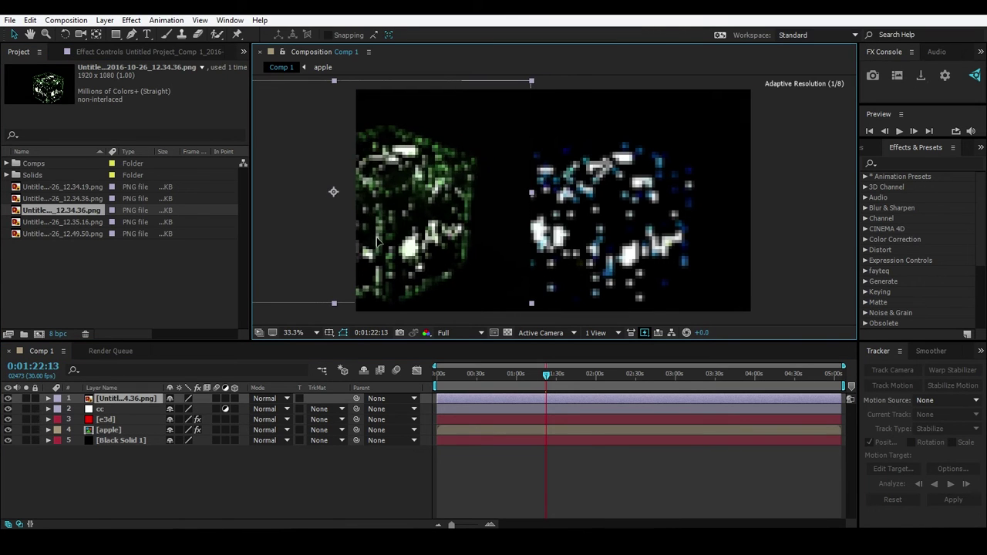
click(263, 399)
click(322, 192)
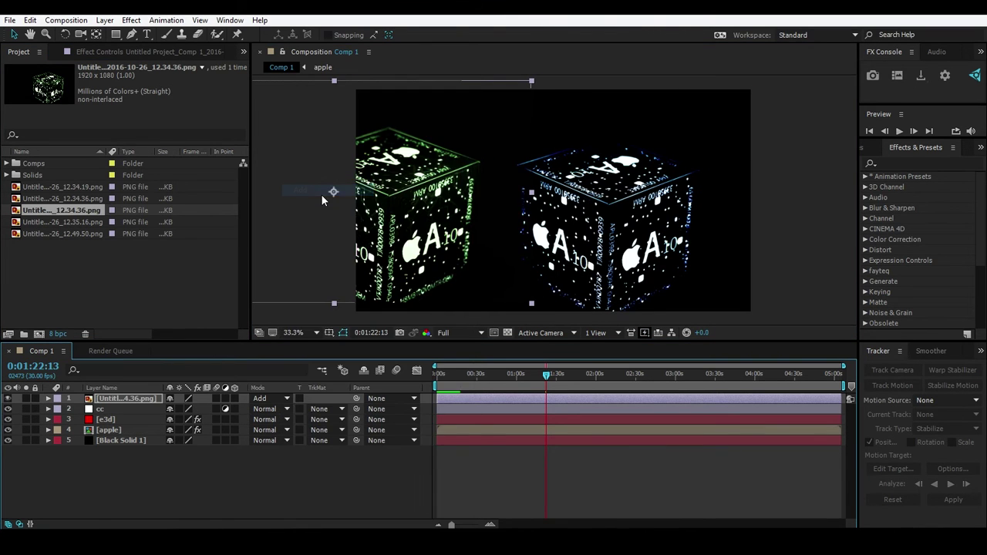
drag(418, 198, 473, 207)
Step: Examine the green and blue cubes in the composition at several magnifications
key(comma)
key(comma)
key(comma)
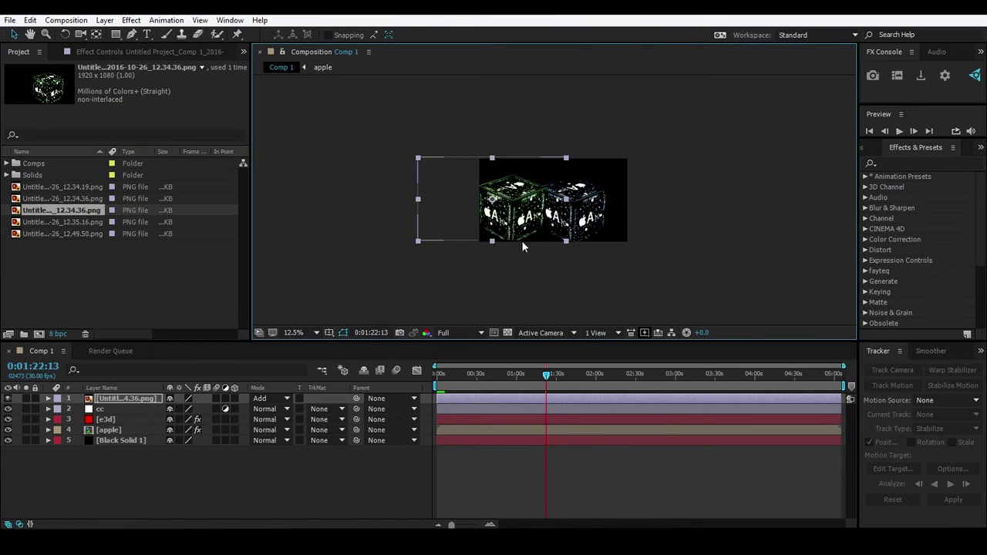
key(period)
key(period)
key(period)
key(period)
scroll(422, 231, up, 3)
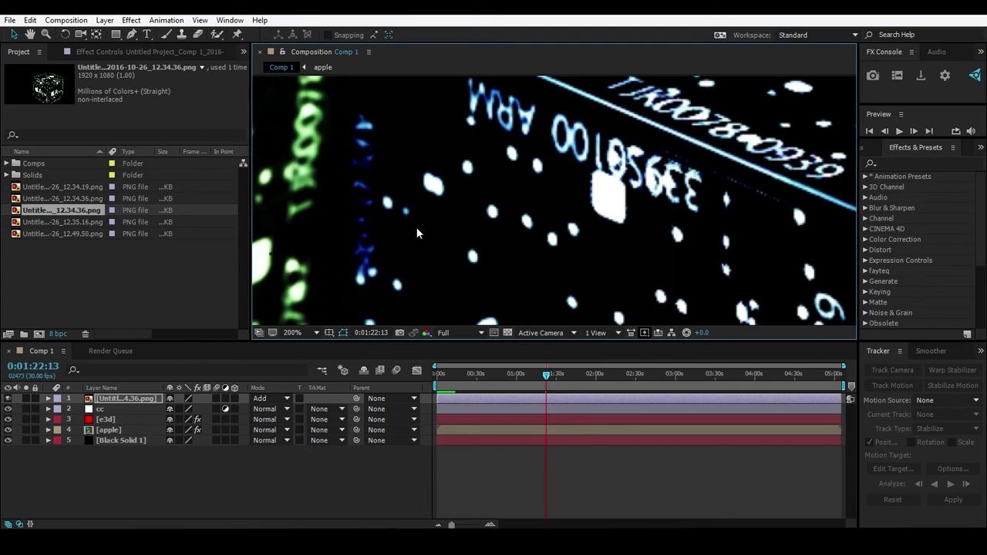
scroll(526, 221, down, 2)
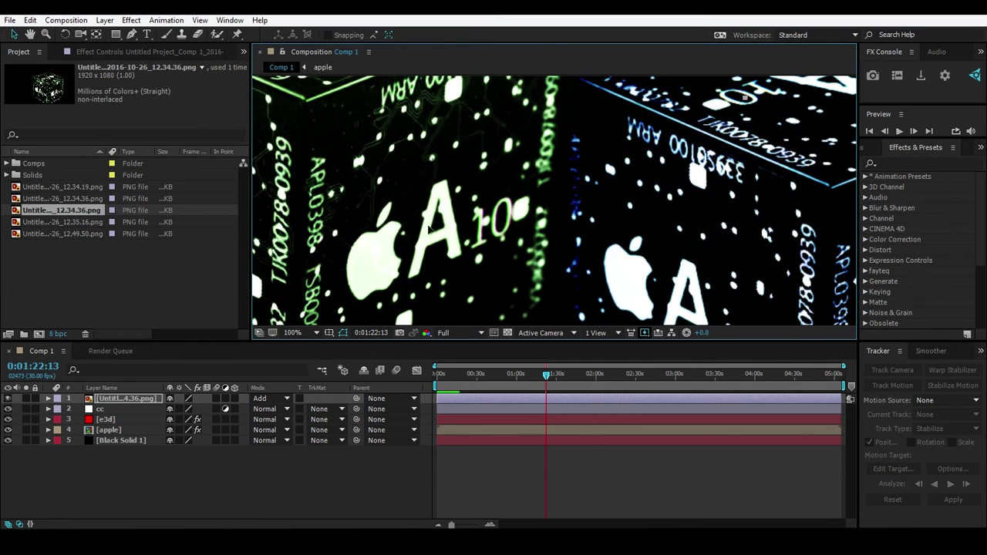
Step: Reposition the green cube snapshot beside the blue cube with the whole frame fitted in view, and delete its layer
drag(420, 227, 504, 230)
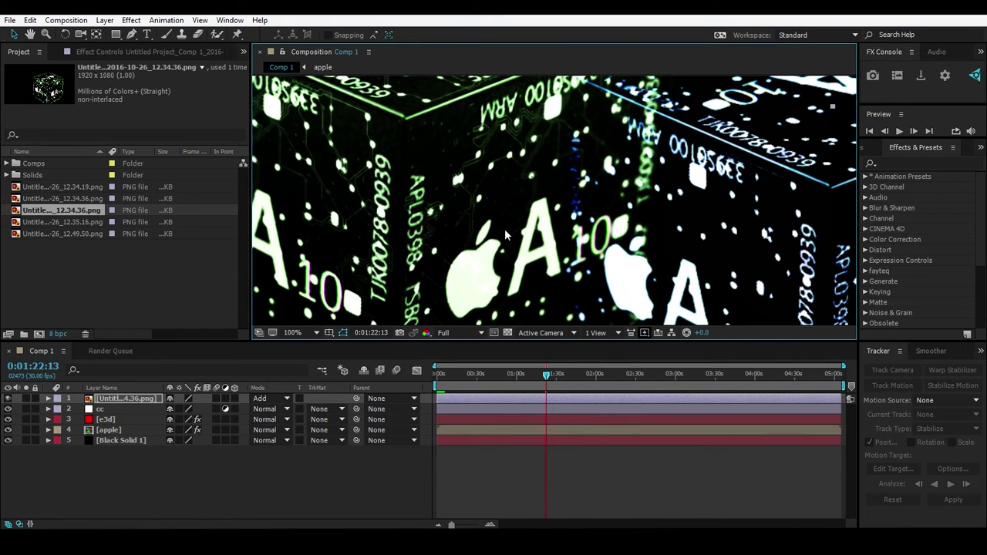
click(297, 333)
click(318, 116)
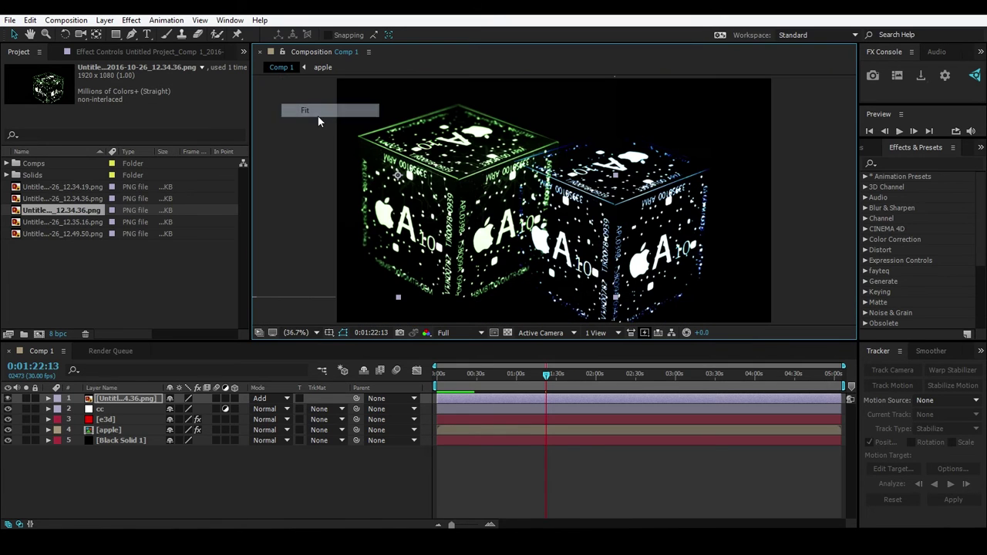
drag(465, 143, 419, 206)
click(144, 396)
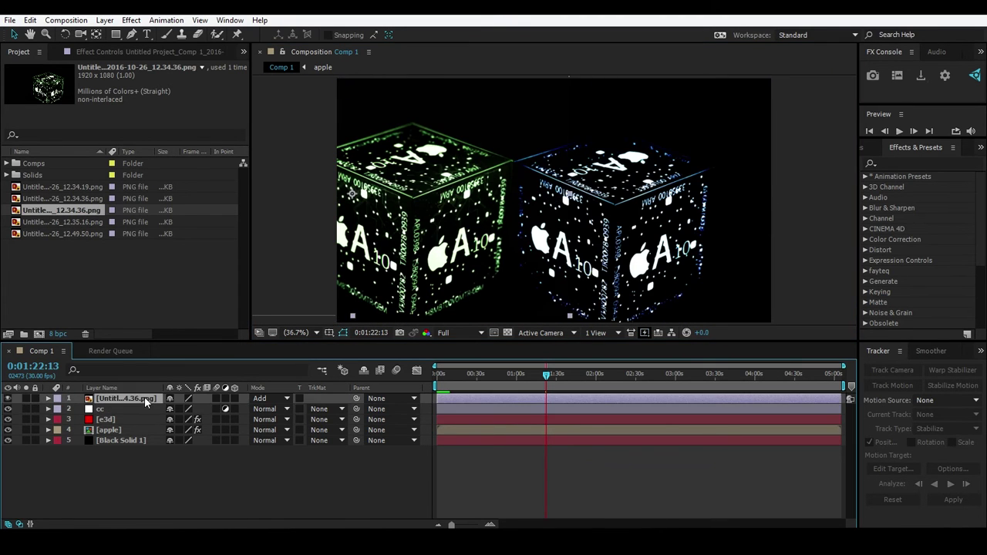
key(Delete)
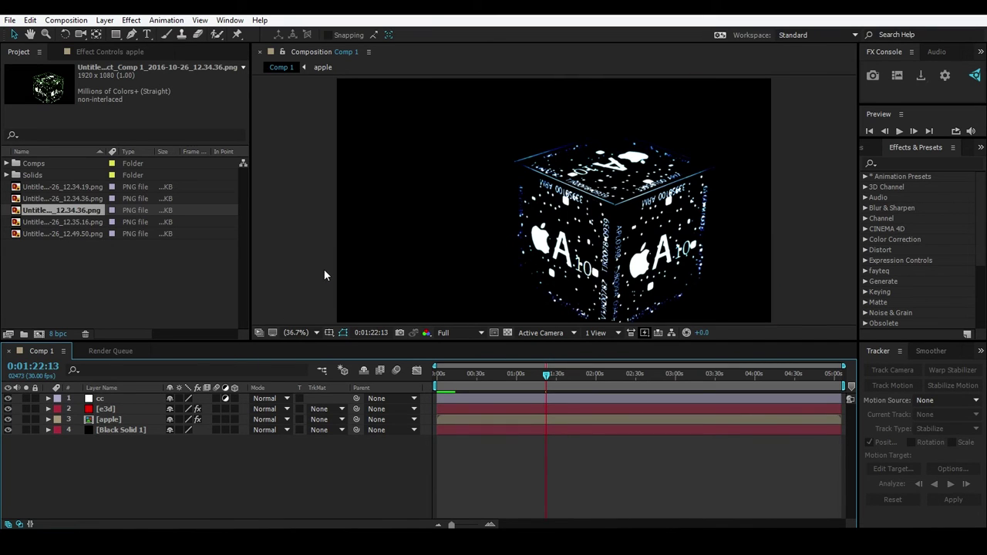
Step: Compare the FX Console popup's options with no layer selected and with the cc layer selected
key(ctrl+space)
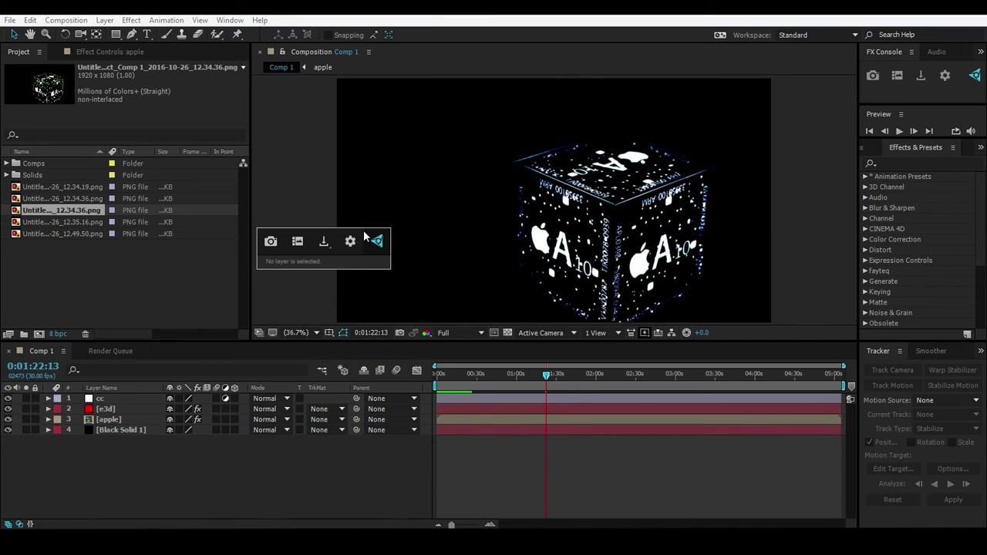
key(Escape)
click(132, 398)
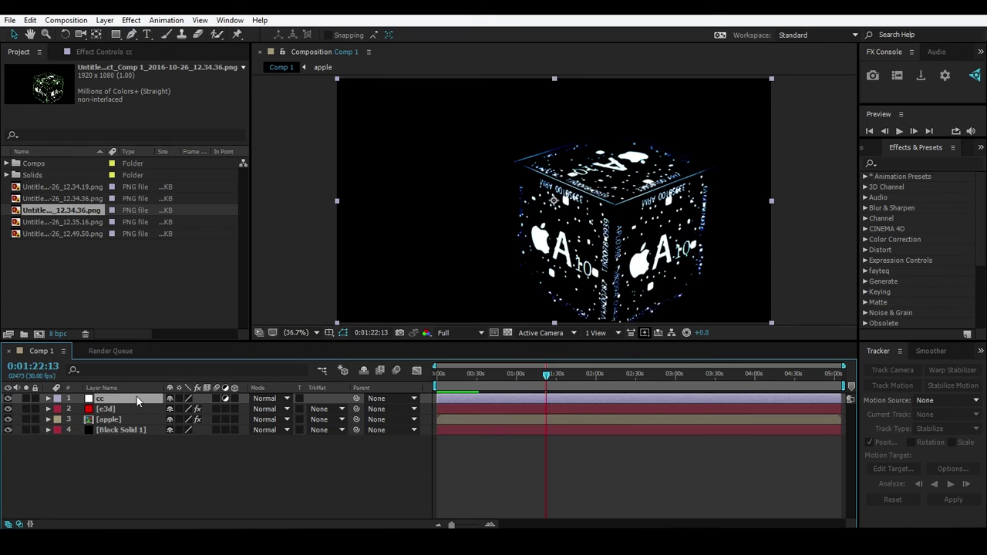
key(ctrl+space)
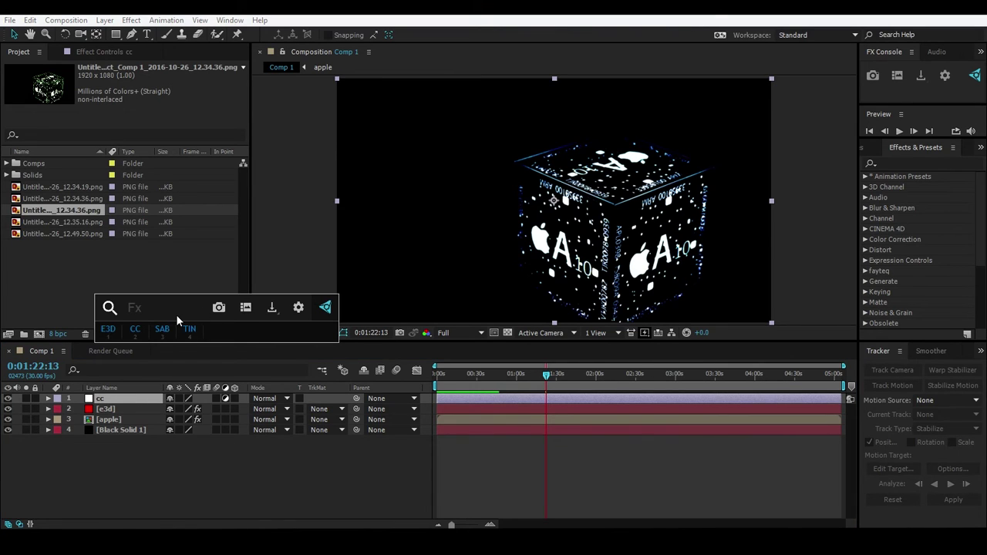
click(138, 472)
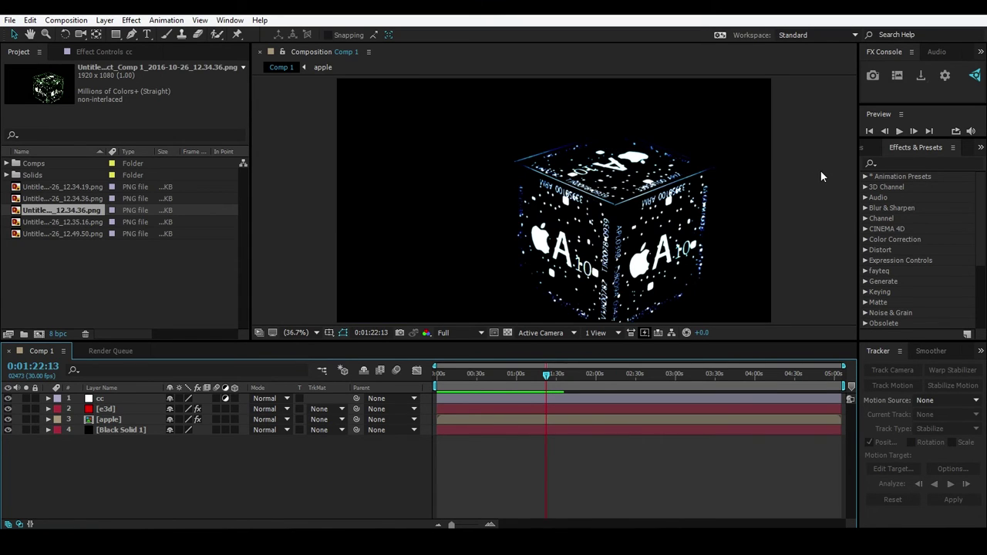
key(ctrl+space)
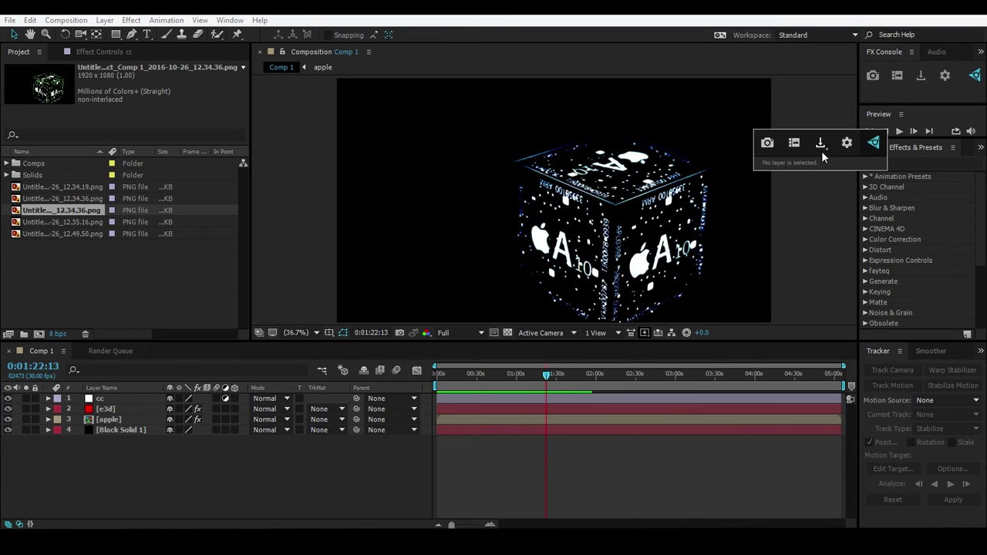
click(134, 399)
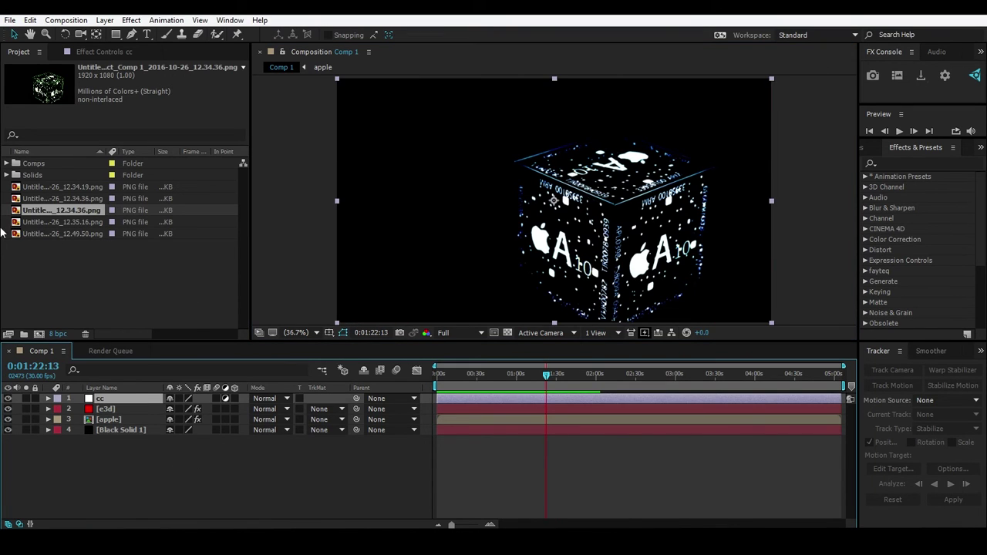
key(ctrl+space)
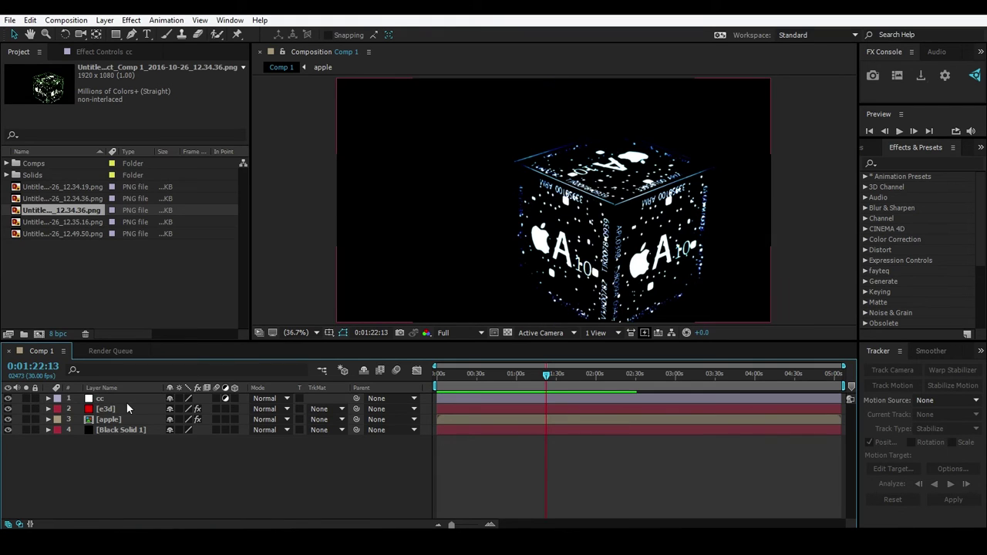
key(ctrl+space)
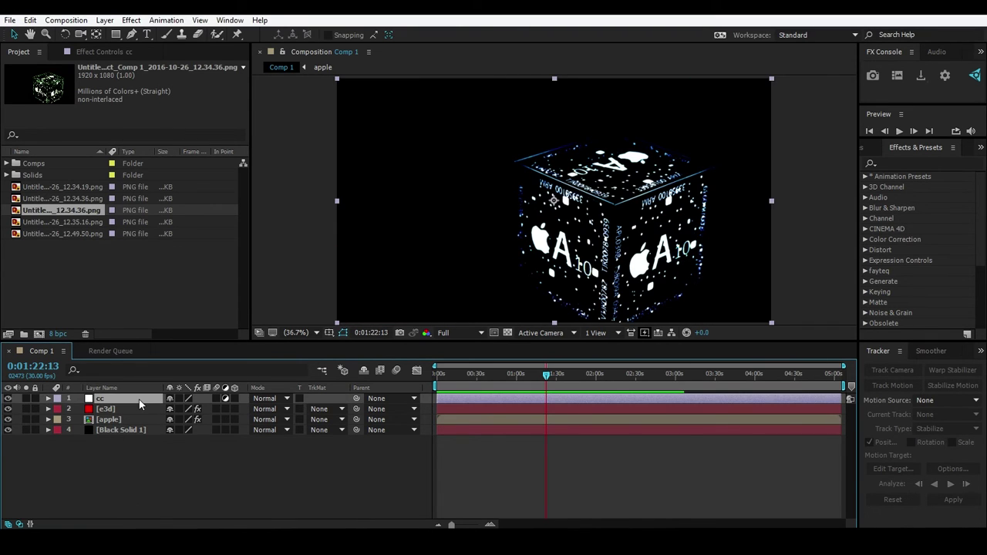
Step: Create a 1920 x 1080 px red solid and apply the Saber effect to it through its FX Console shortcut
key(ctrl+y)
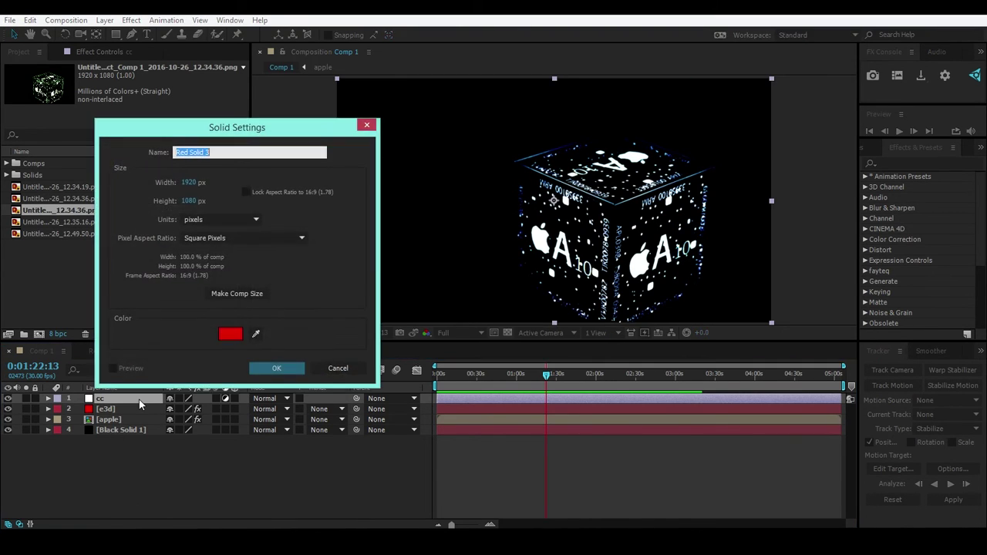
key(Return)
key(ctrl+space)
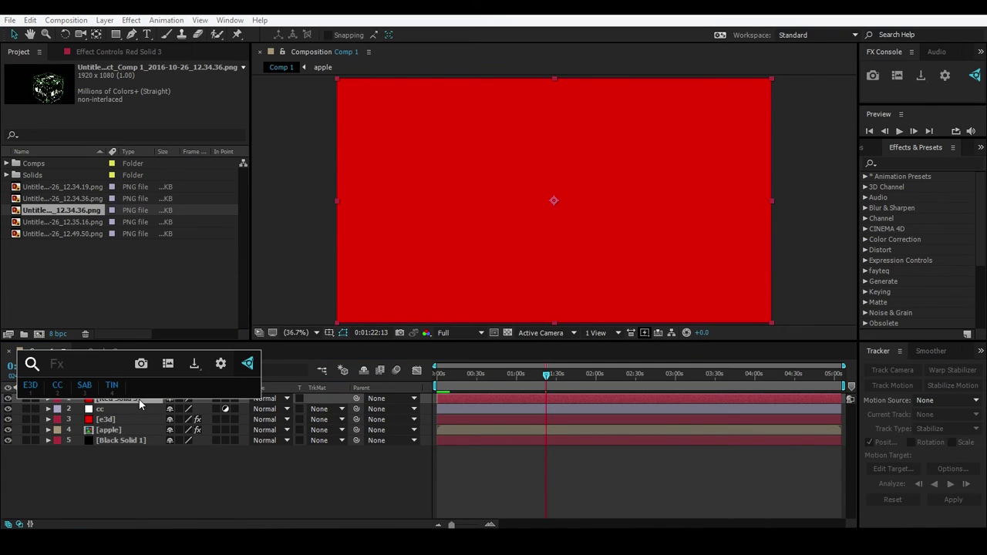
click(84, 385)
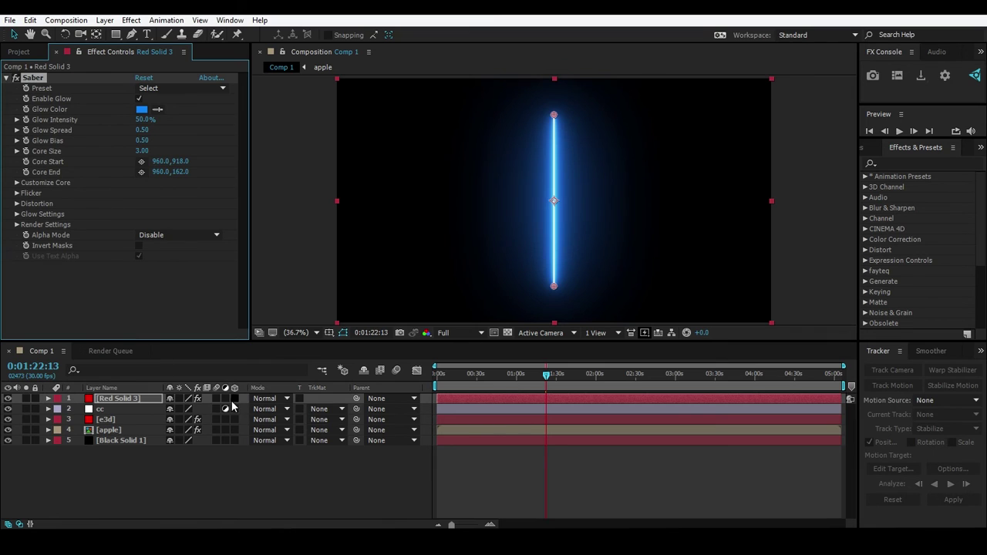
Step: Set the red solid's blending mode to Add and move the Saber core end to about 801.8, 429.3 at the cube's corner
click(270, 399)
click(317, 193)
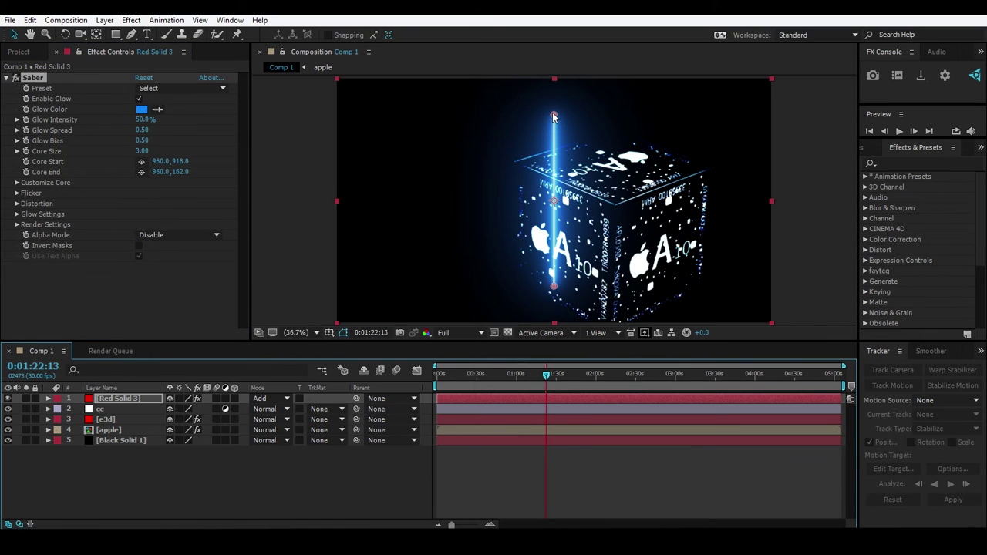
drag(553, 116, 518, 176)
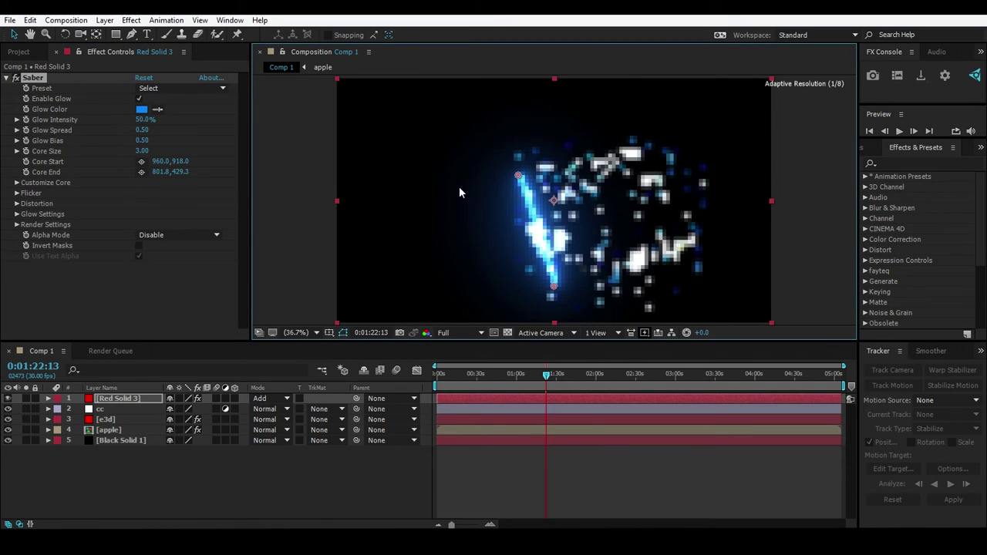
Step: Delete the Saber effect from the red solid
click(34, 78)
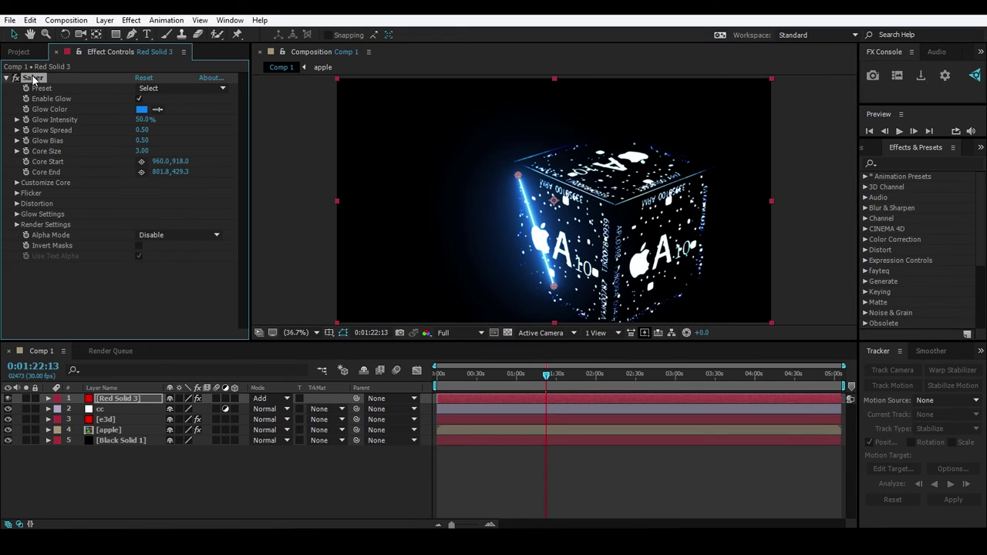
key(Delete)
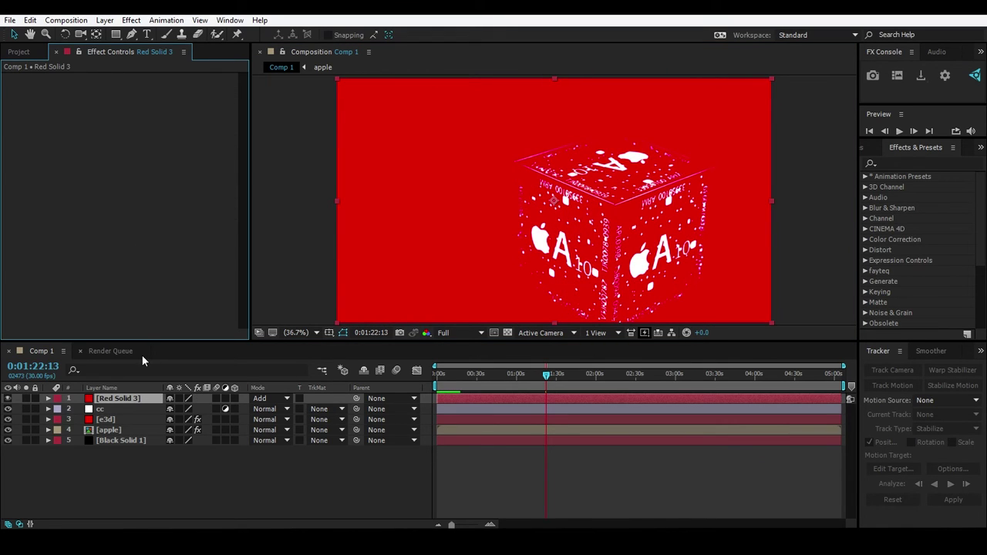
Step: Review the Full Resolution Screenshots option in the FX Console settings and close them with the settings accepted
key(ctrl+space)
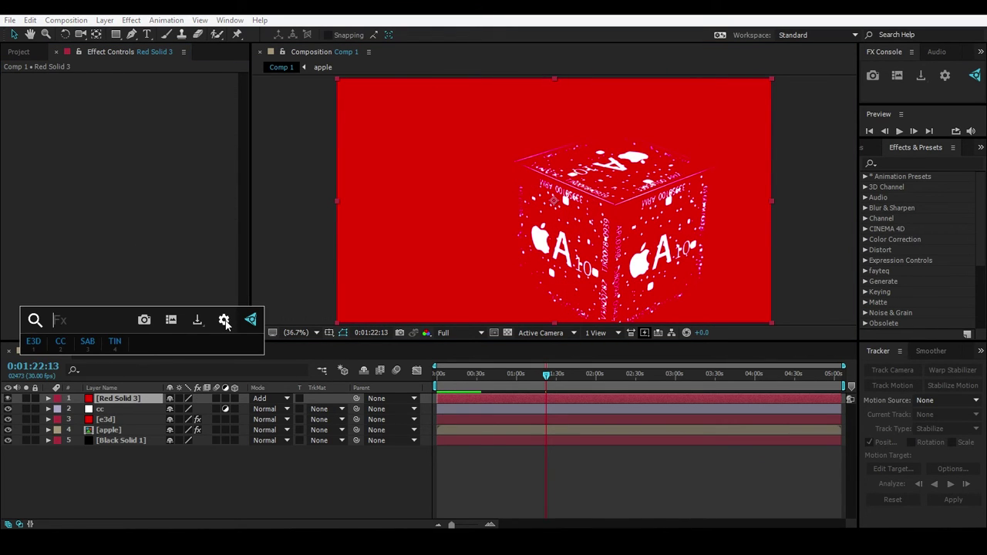
click(225, 321)
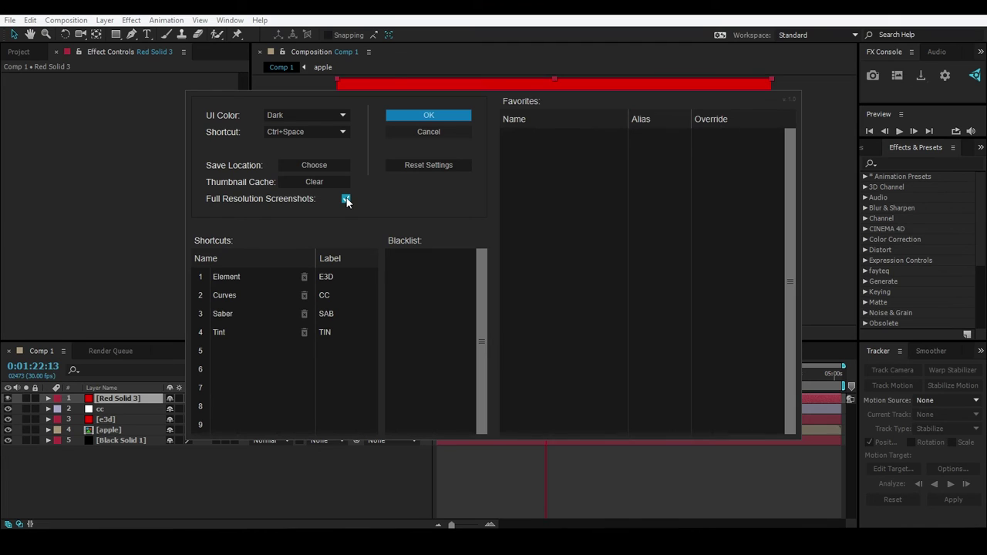
click(452, 117)
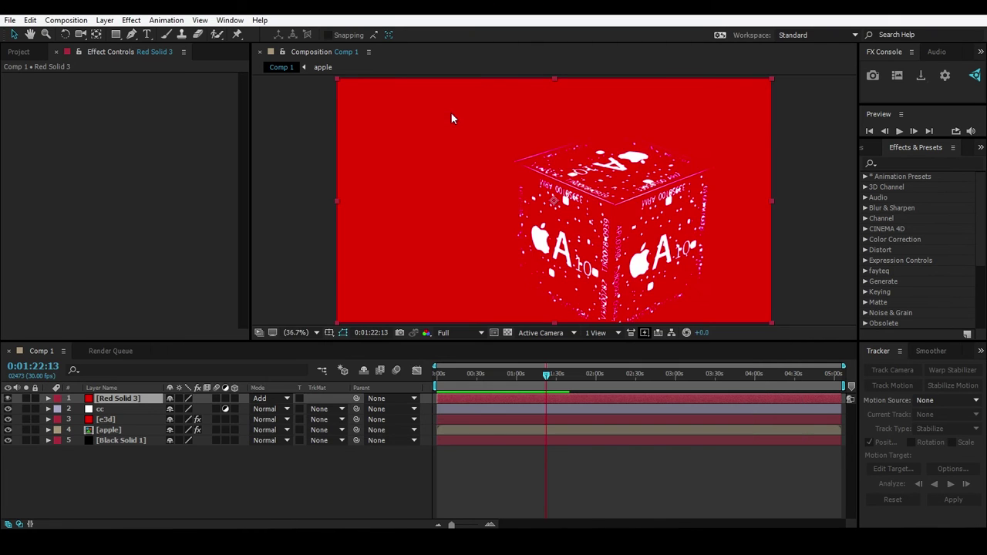
Step: Switch the composition's preview resolution to Third and return it to Full
click(467, 333)
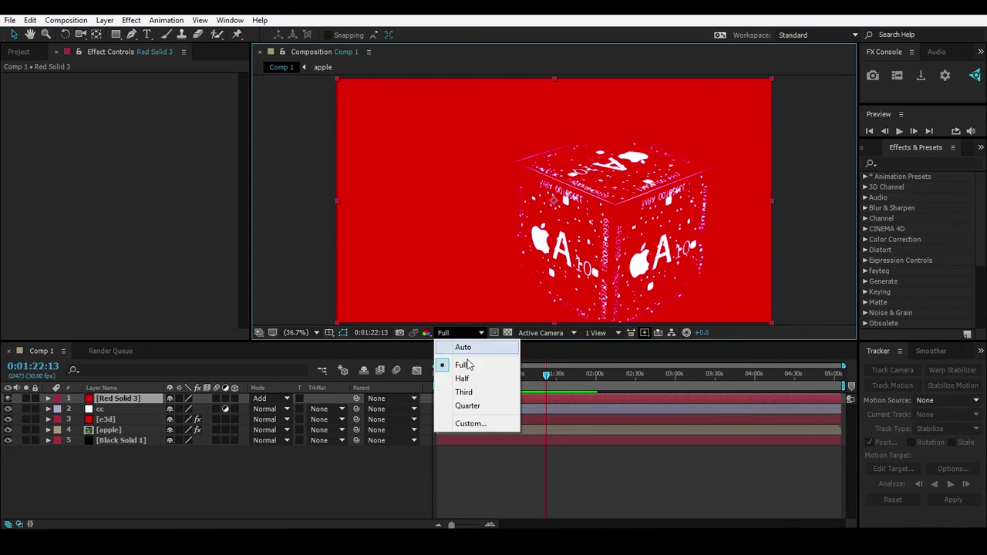
click(470, 392)
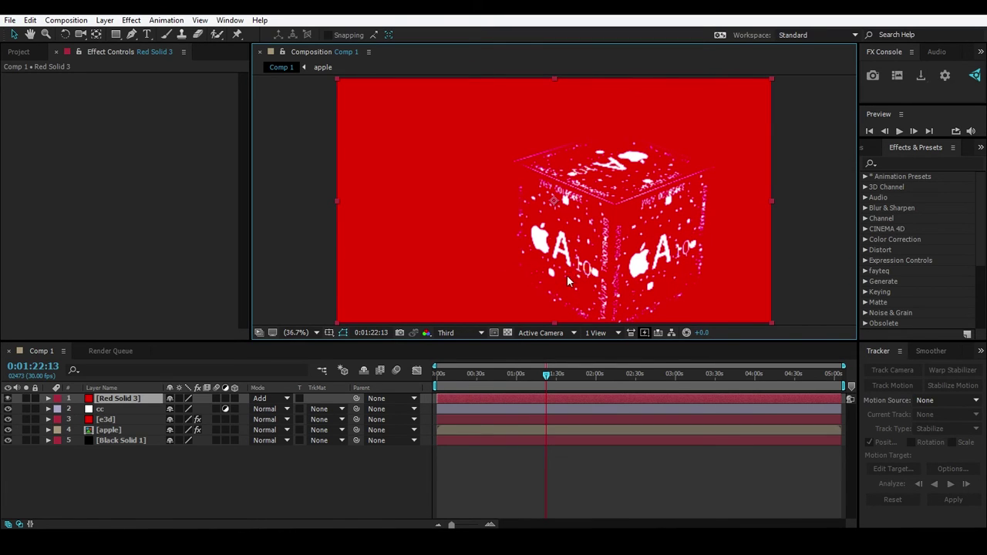
click(466, 331)
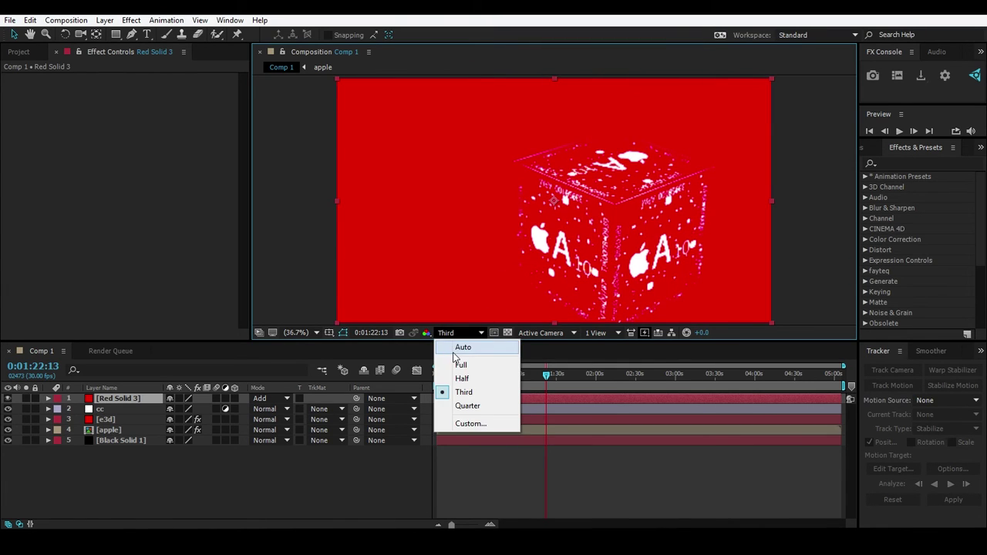
click(462, 366)
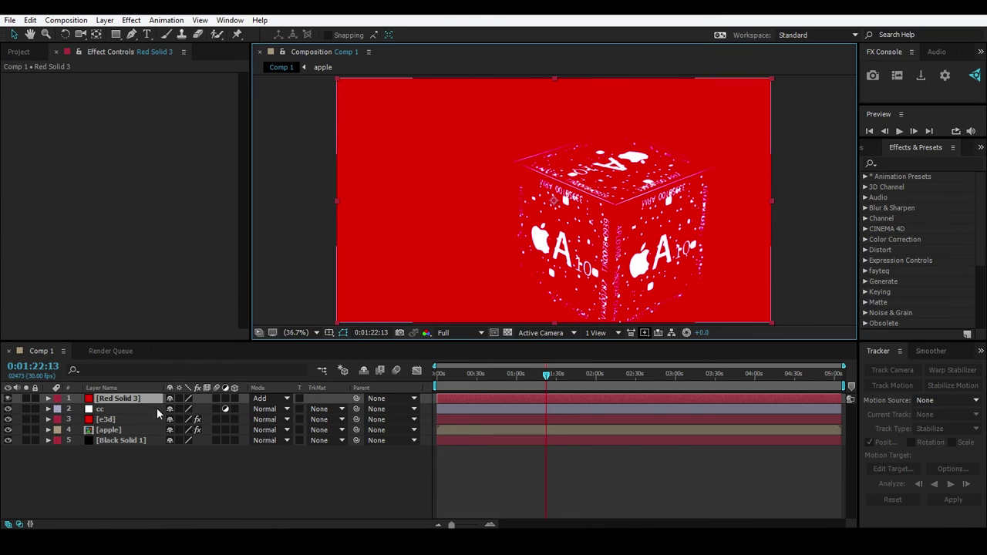
Step: Turn the red solid into an adjustment layer
click(225, 398)
click(225, 398)
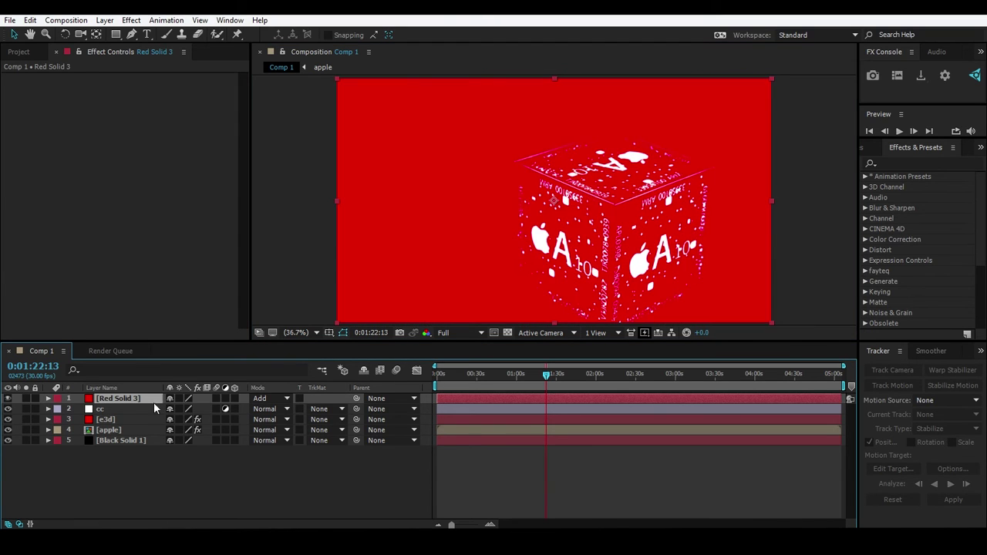
click(119, 411)
click(118, 399)
click(225, 399)
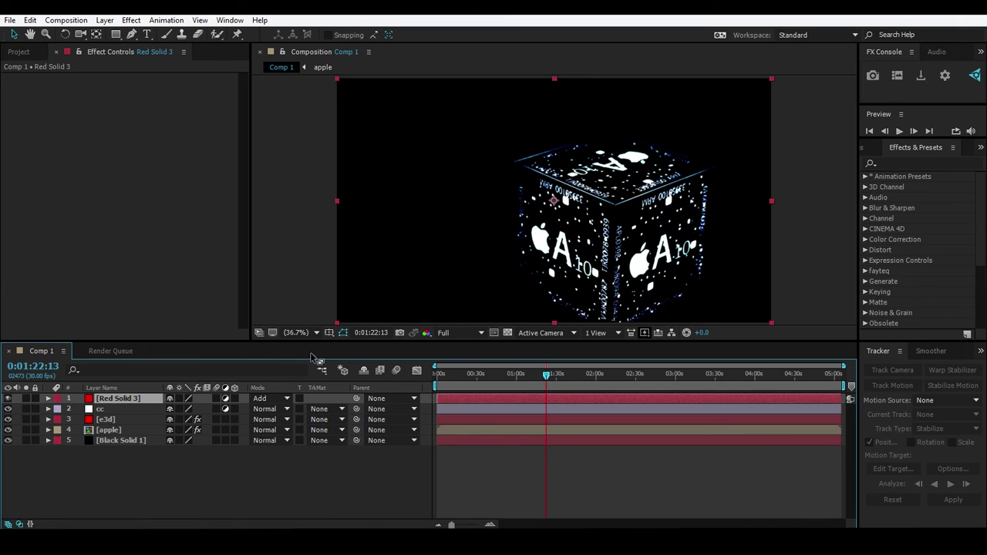
Step: Enlarge the timeline area and keep the red solid layer selected
drag(331, 345, 331, 319)
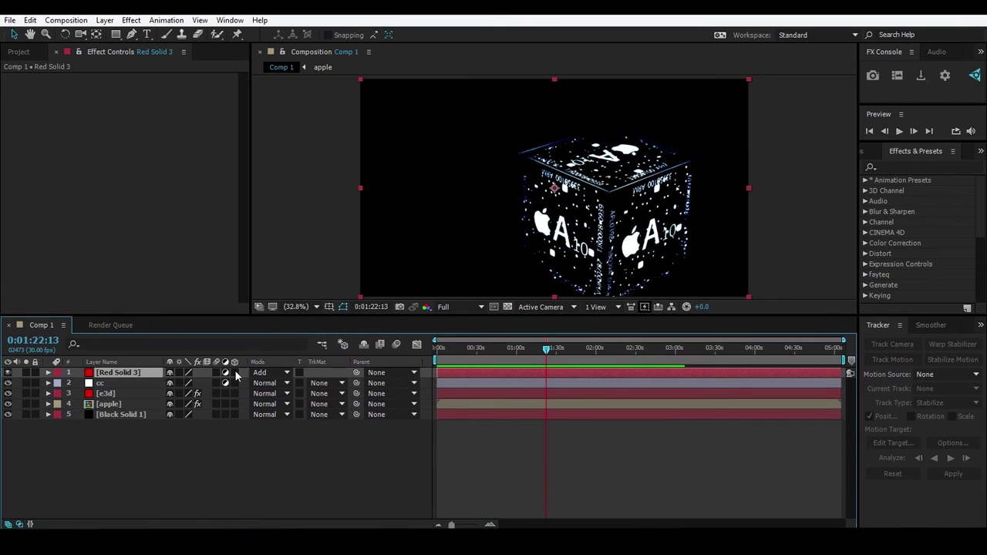
click(134, 391)
click(152, 376)
Step: Review the Favorites list in the FX Console settings and close them with the settings accepted
key(ctrl+space)
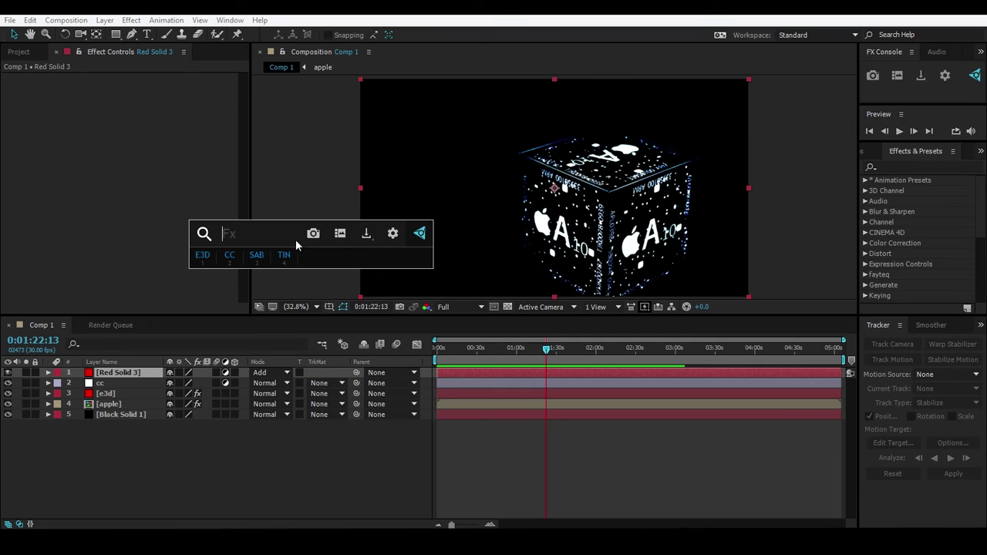
click(392, 235)
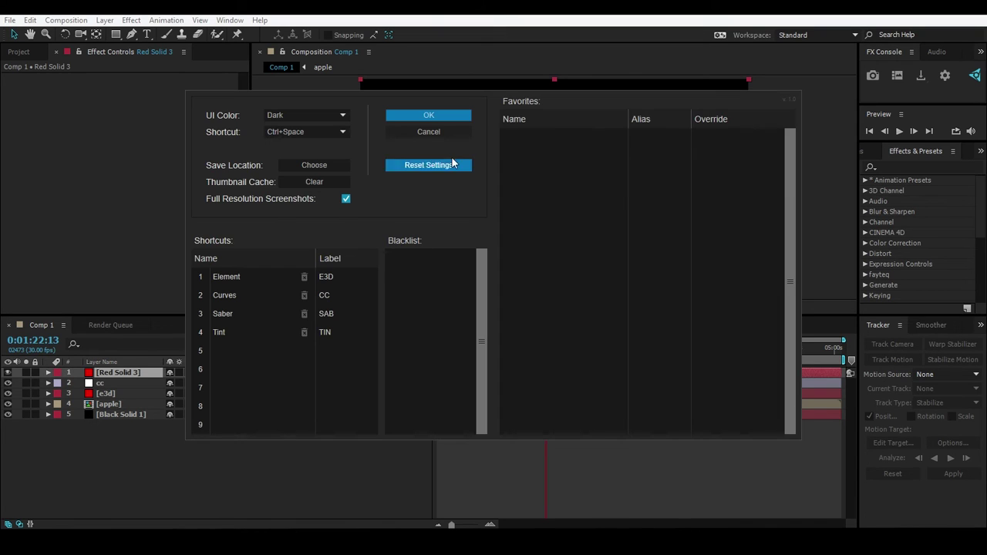
drag(422, 94, 399, 99)
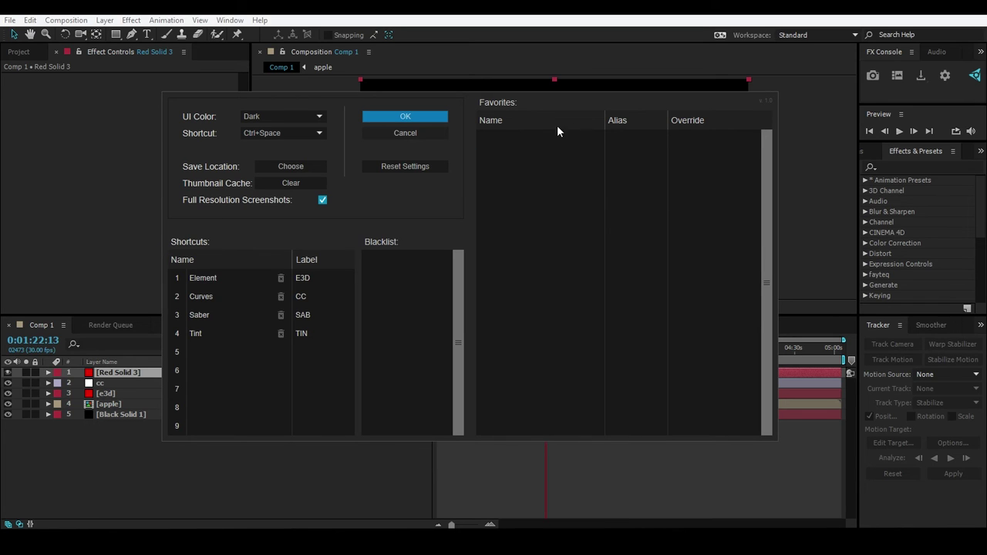
click(405, 115)
Step: Search FX Console for "radial" and add the Radial Blur effect to the favorites
key(ctrl+space)
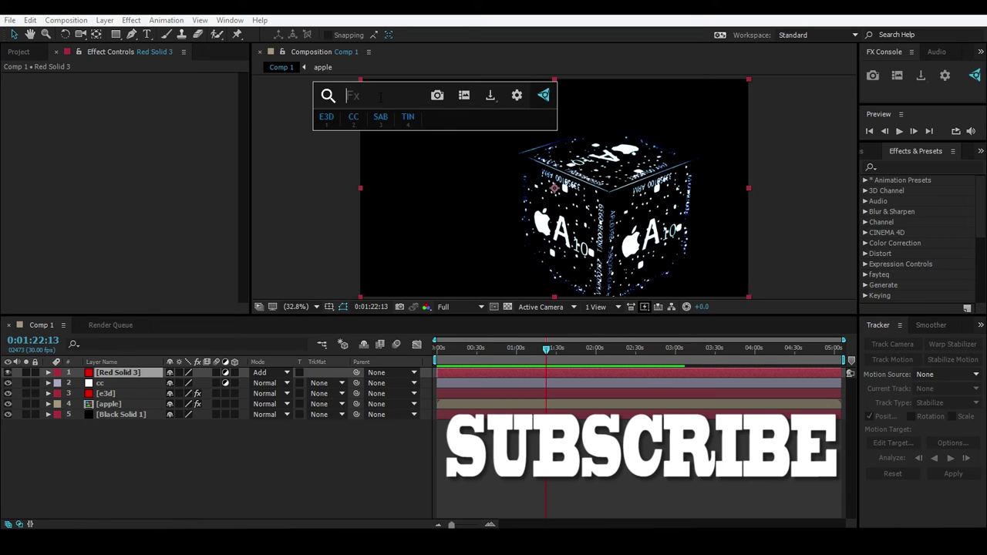
text(radial)
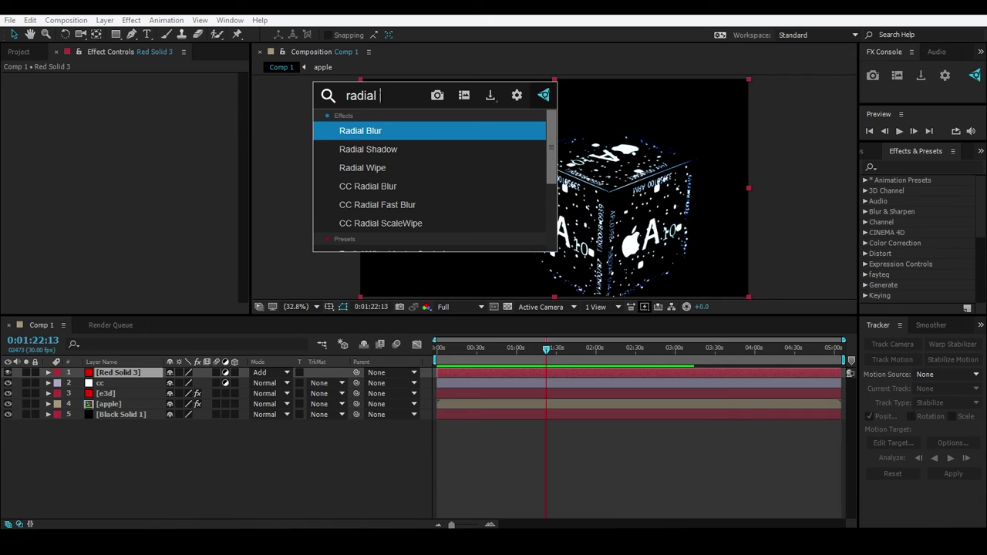
right_click(368, 135)
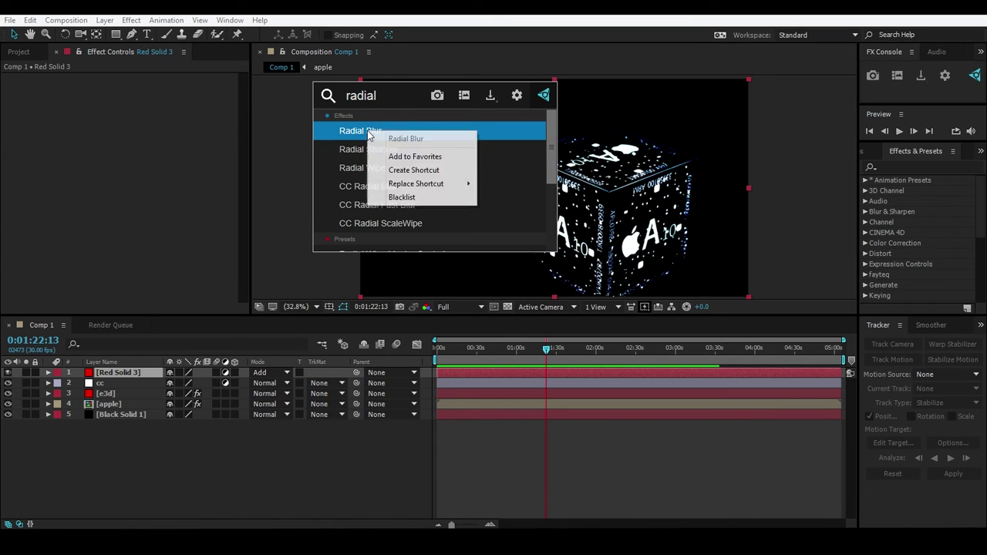
click(442, 158)
Step: Search FX Console for "elem" and add the Element effect to the favorites
drag(398, 100, 276, 98)
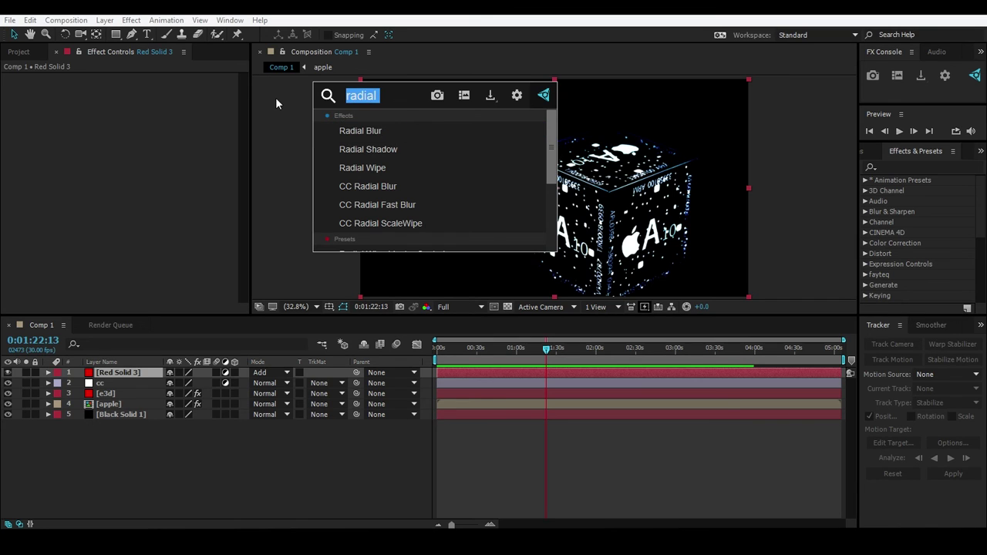
text(elem)
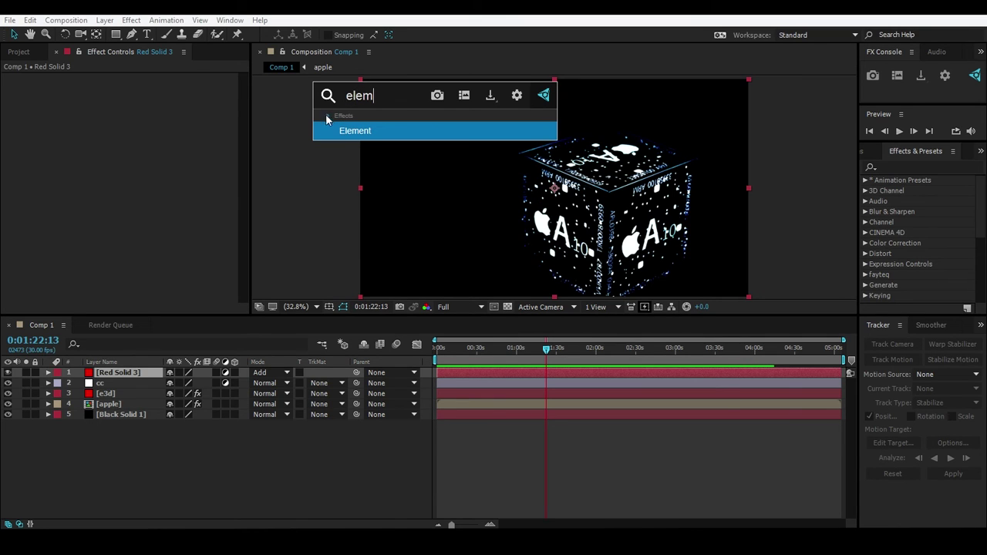
right_click(351, 133)
click(400, 159)
Step: Examine the Radial Blur and Element favorites with their alias and override options in the FX Console settings, leaving the alias blank, and accept the settings
click(519, 97)
click(513, 139)
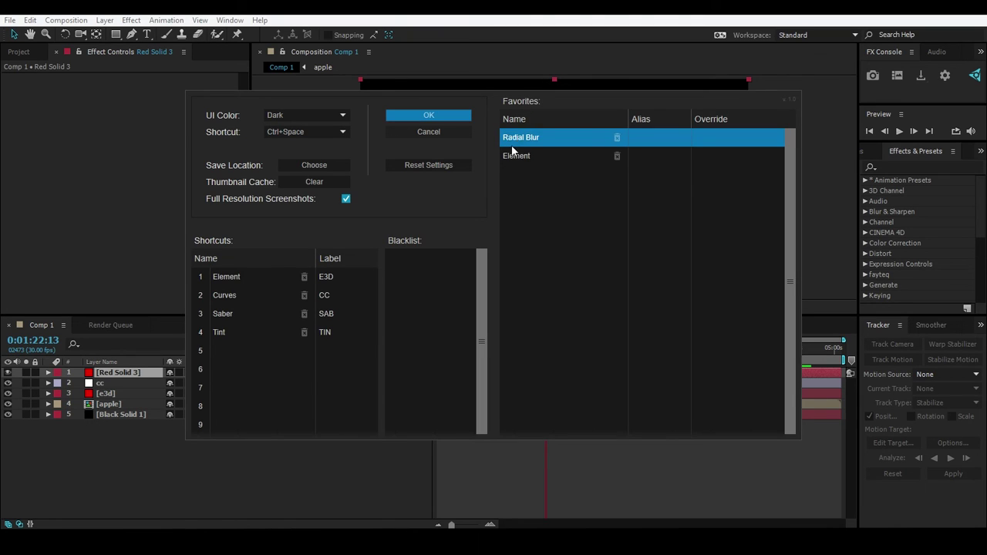
click(524, 158)
click(532, 137)
double_click(529, 139)
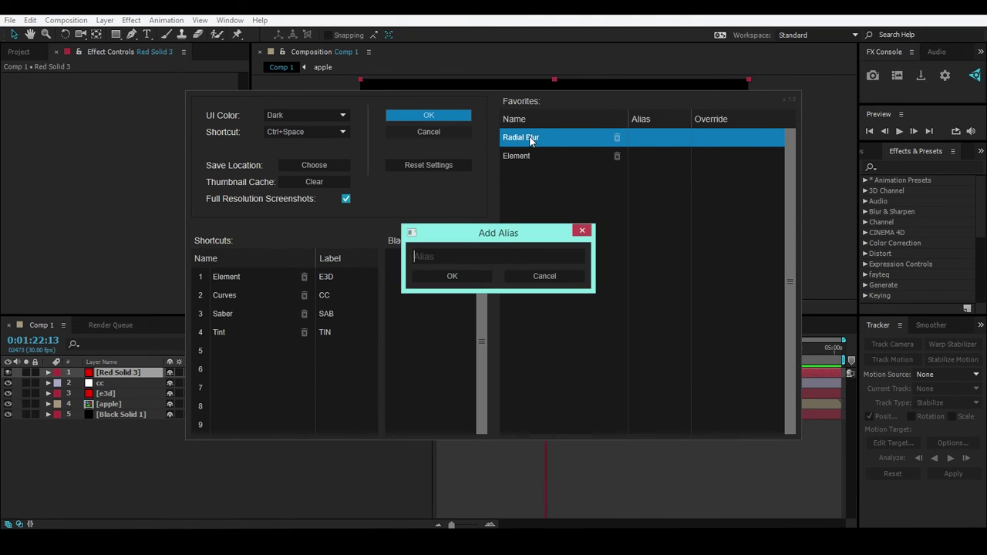
click(467, 275)
mouse_move(701, 135)
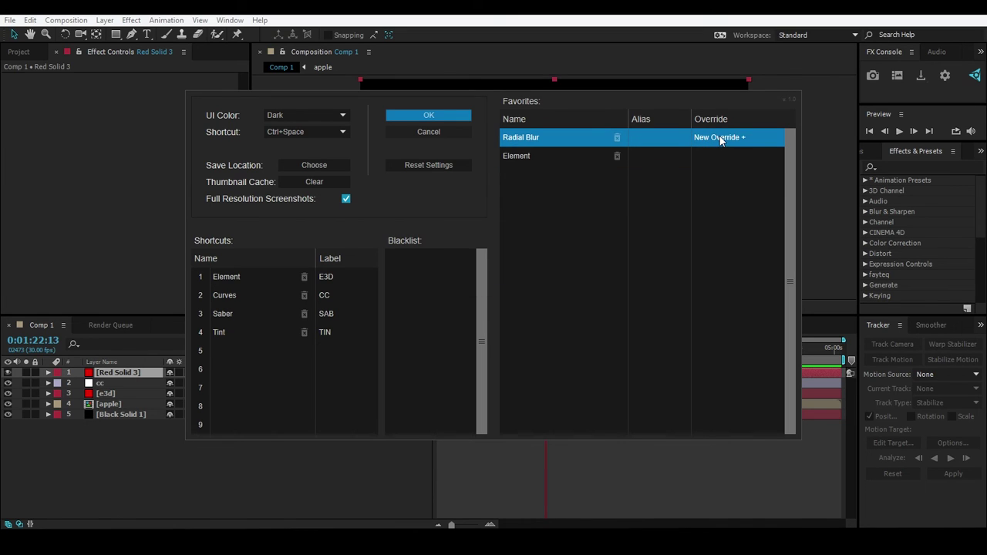
click(518, 158)
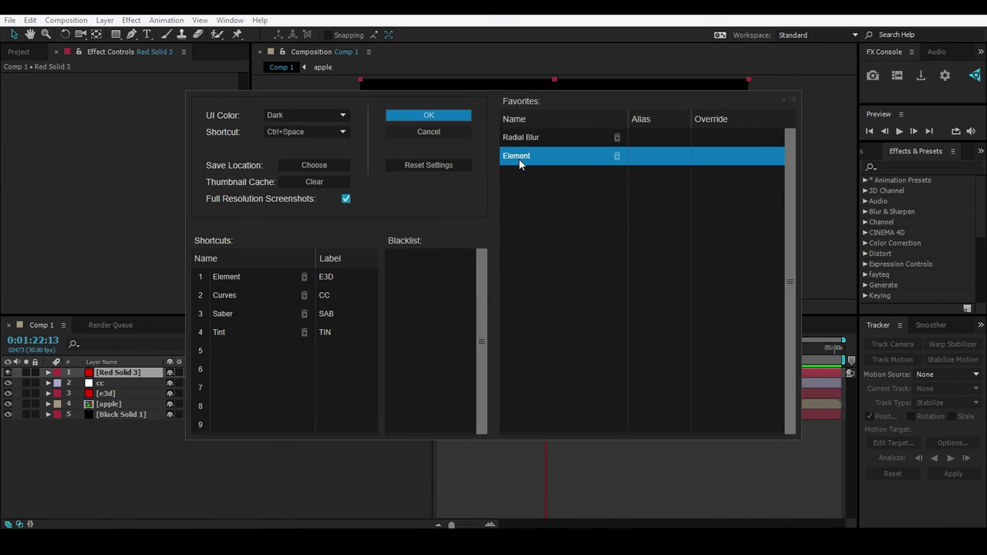
click(528, 139)
click(431, 115)
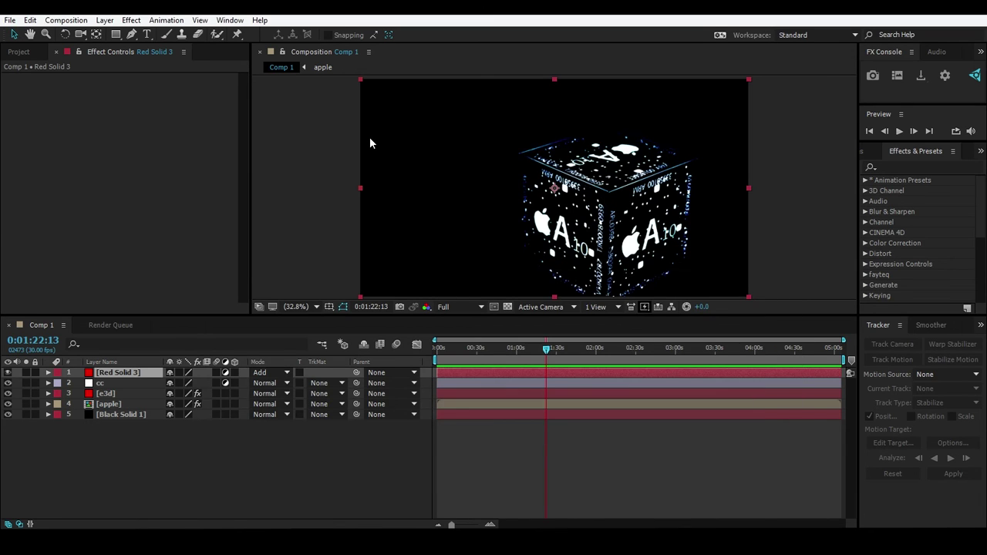
Step: Search FX Console for "e" and "r" in turn to check how the favorites are ranked, clearing each search
key(ctrl+space)
text(e)
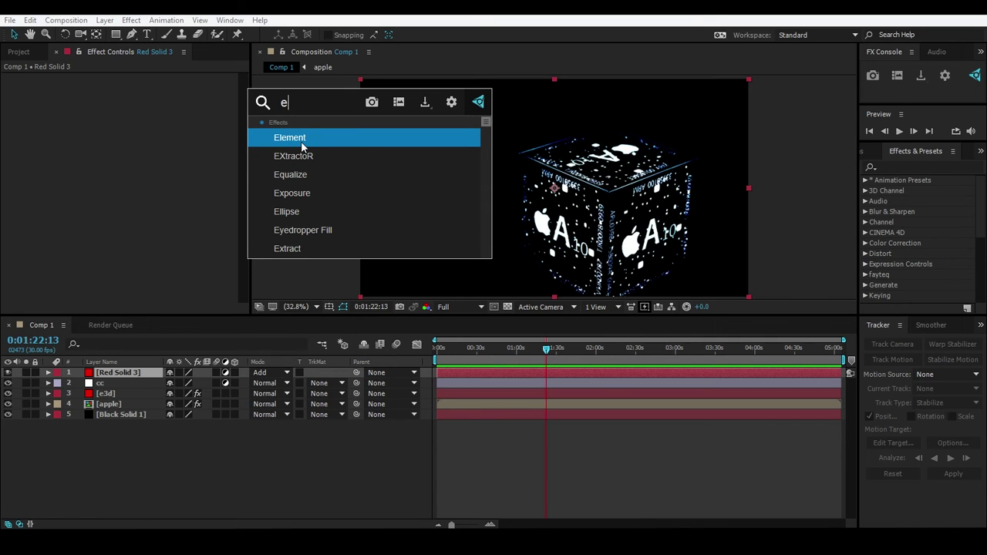
key(BackSpace)
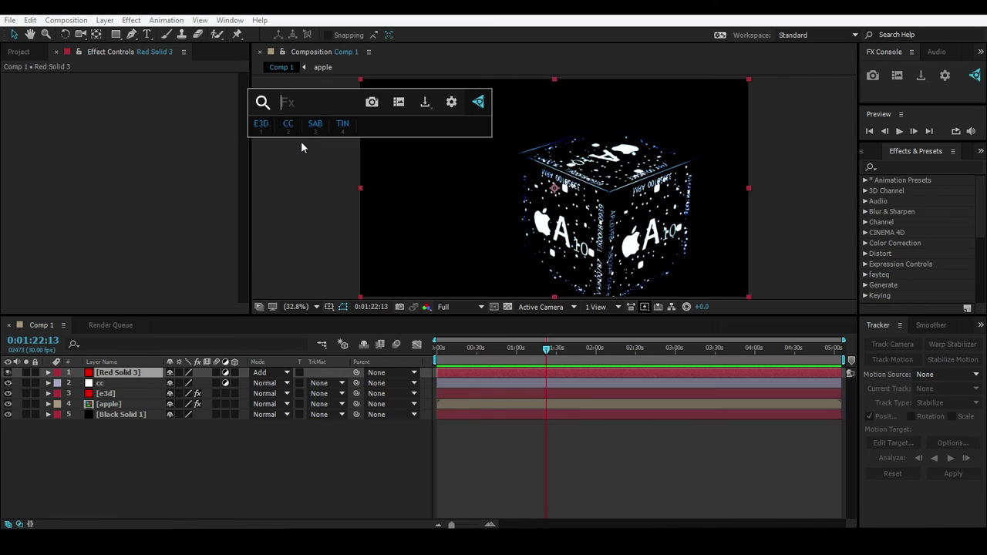
text(r)
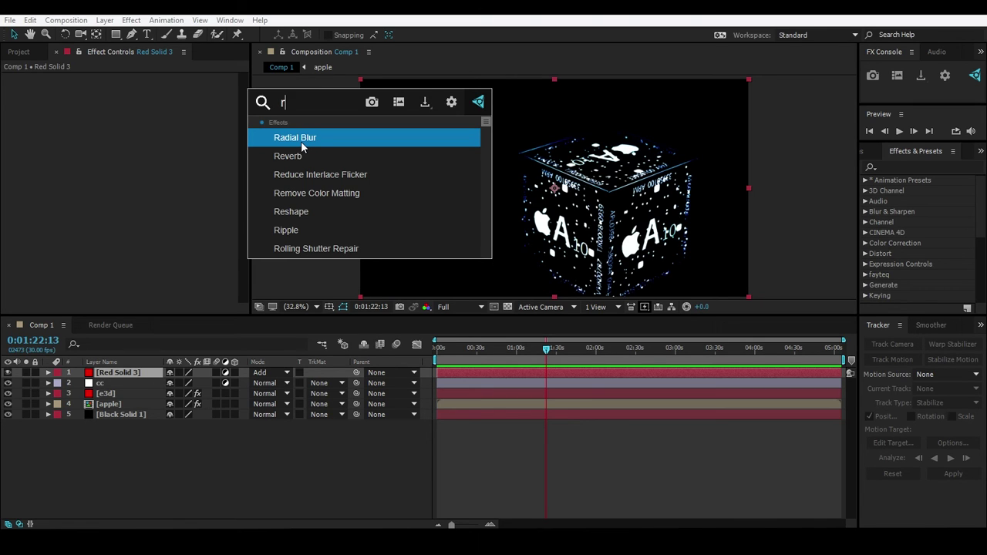
key(BackSpace)
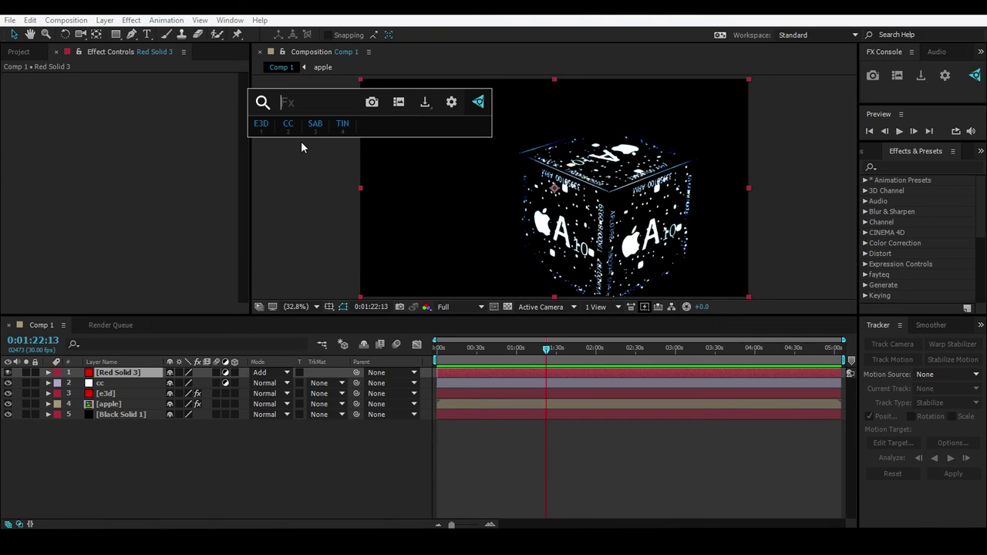
Step: Add the fayIN effect to the FX Console favorites and check its ranking by searching for "f"
text(fay)
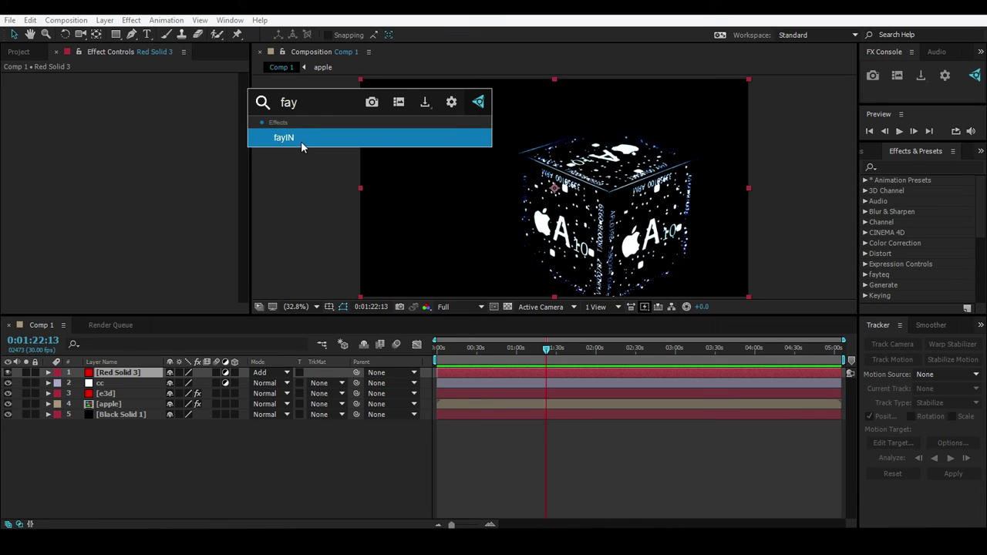
right_click(300, 142)
click(357, 169)
click(259, 105)
text(f)
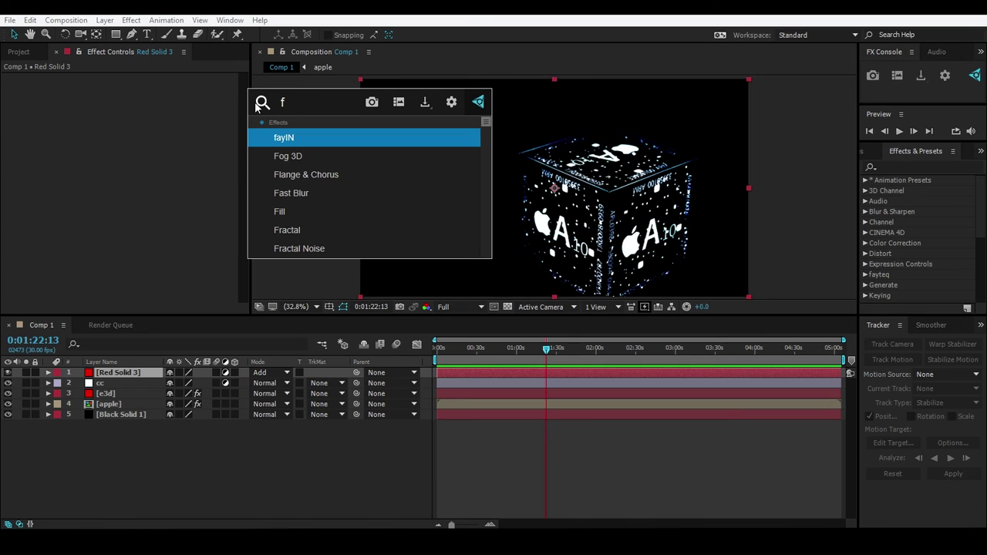
right_click(310, 155)
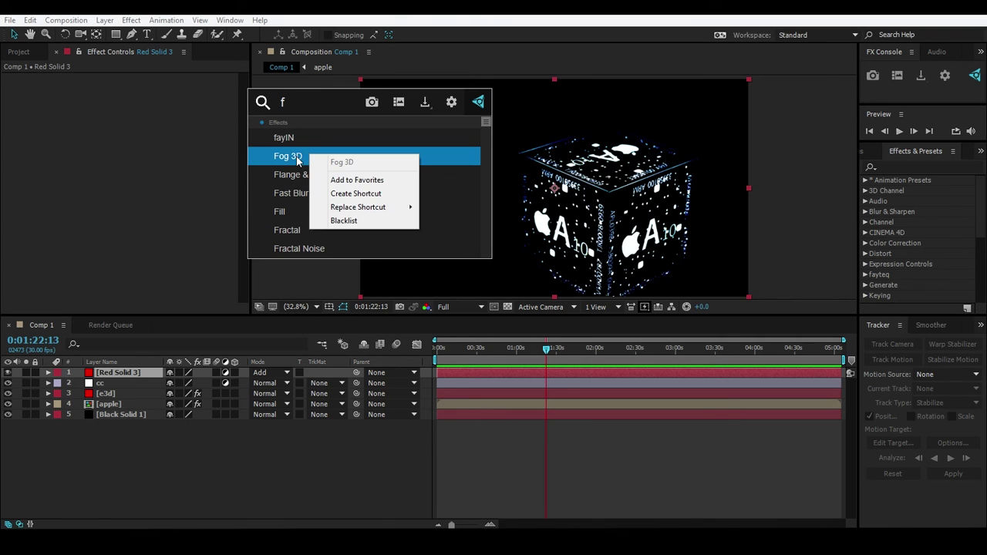
click(301, 103)
key(BackSpace)
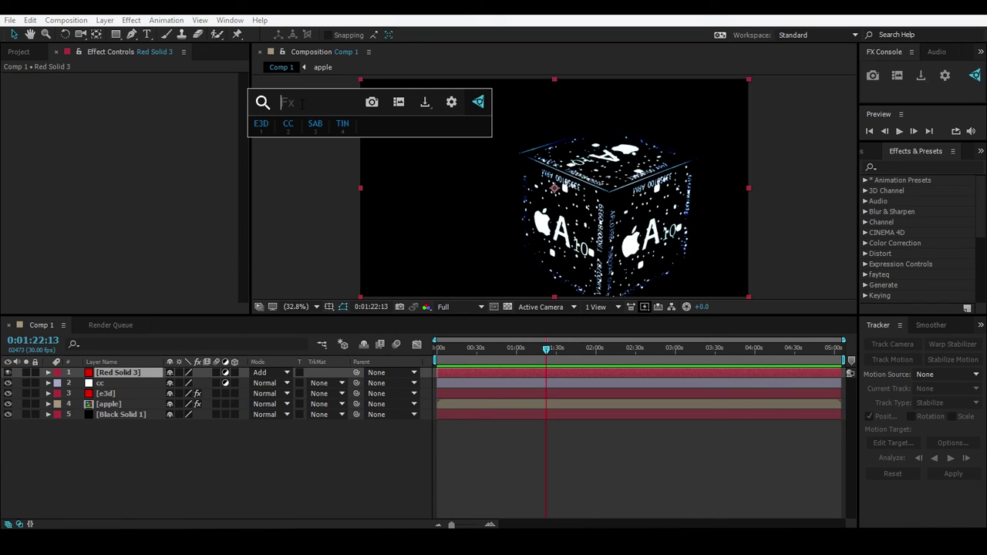
Step: Search FX Console for "f" and blacklist the Fog 3D effect
text(f)
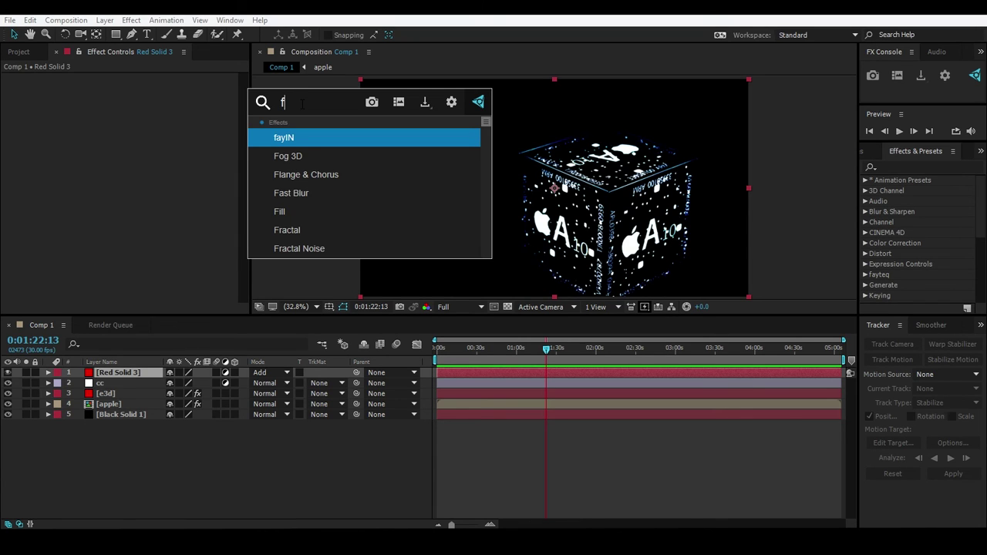
right_click(305, 157)
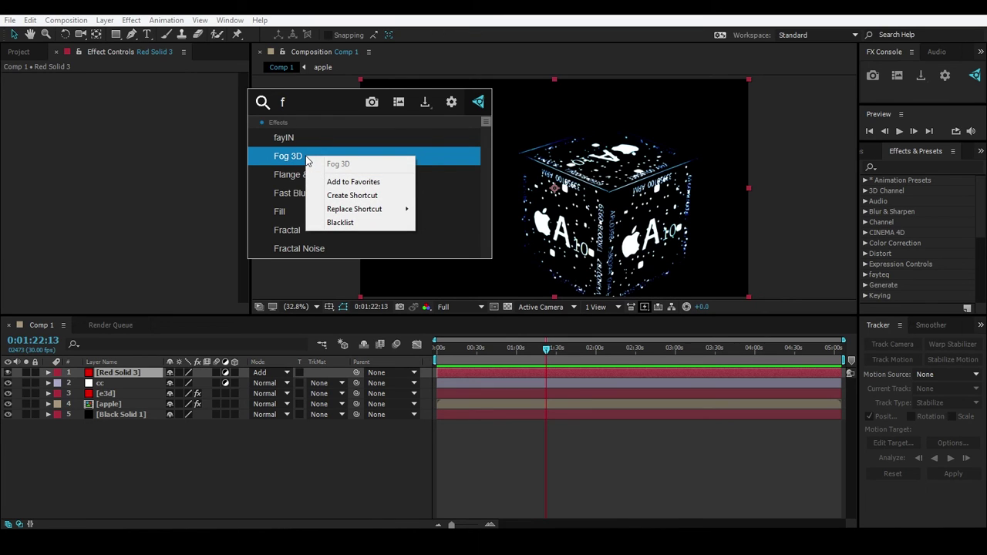
click(348, 224)
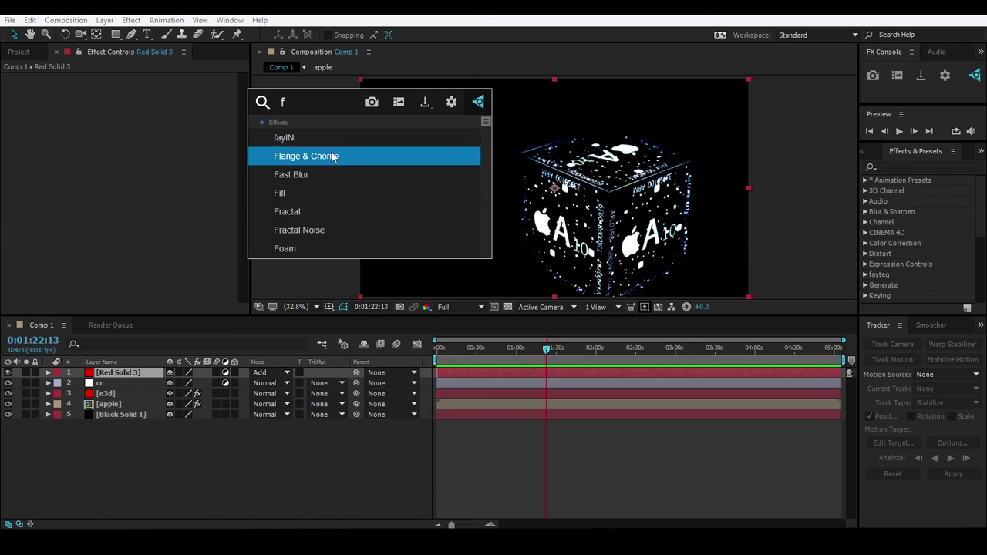
Step: Remove Fog 3D from the Blacklist in the FX Console settings and accept the settings
click(451, 101)
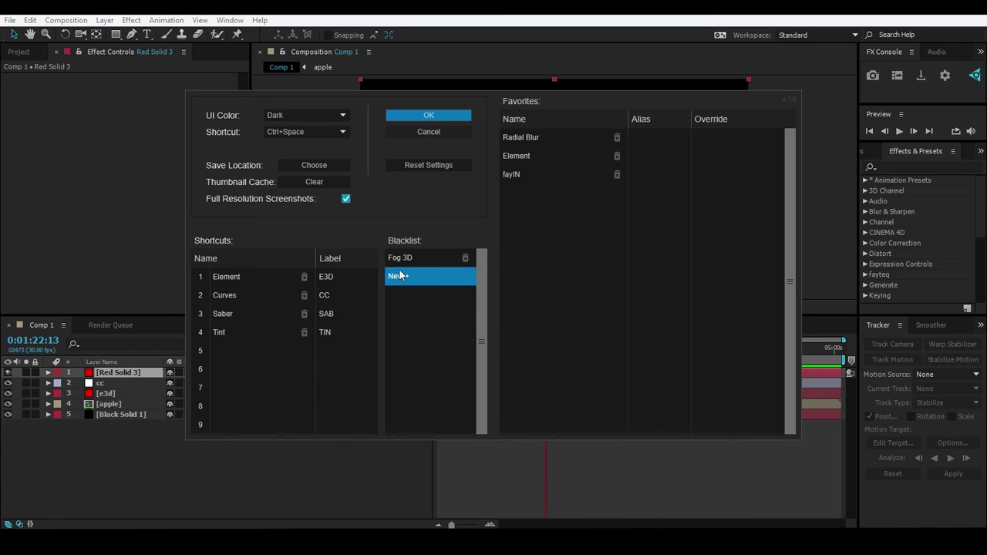
click(464, 259)
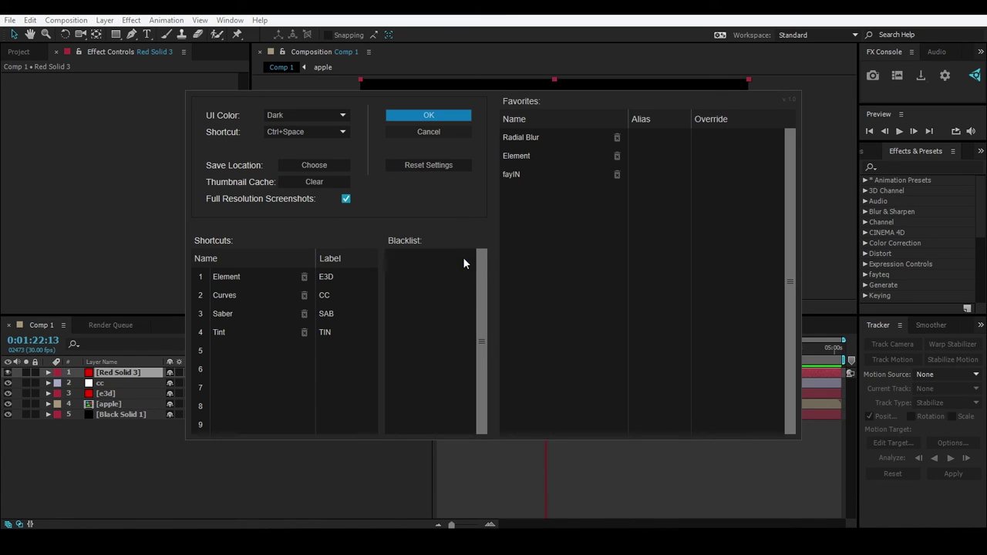
click(428, 115)
Step: Search the Effects & Presets library for "fog", pick Fog 3D without applying it, and clear the search
click(911, 168)
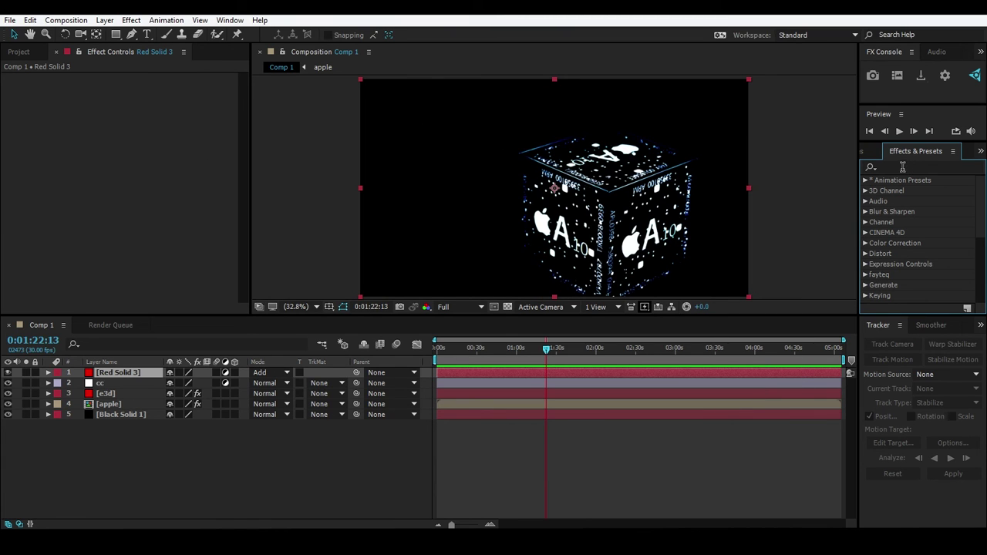
click(902, 167)
text(fog)
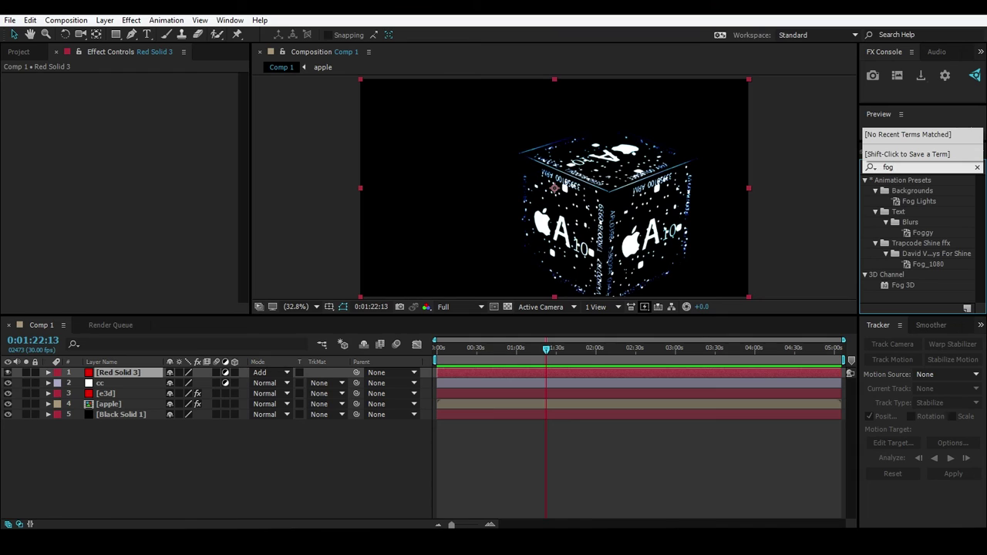
click(898, 287)
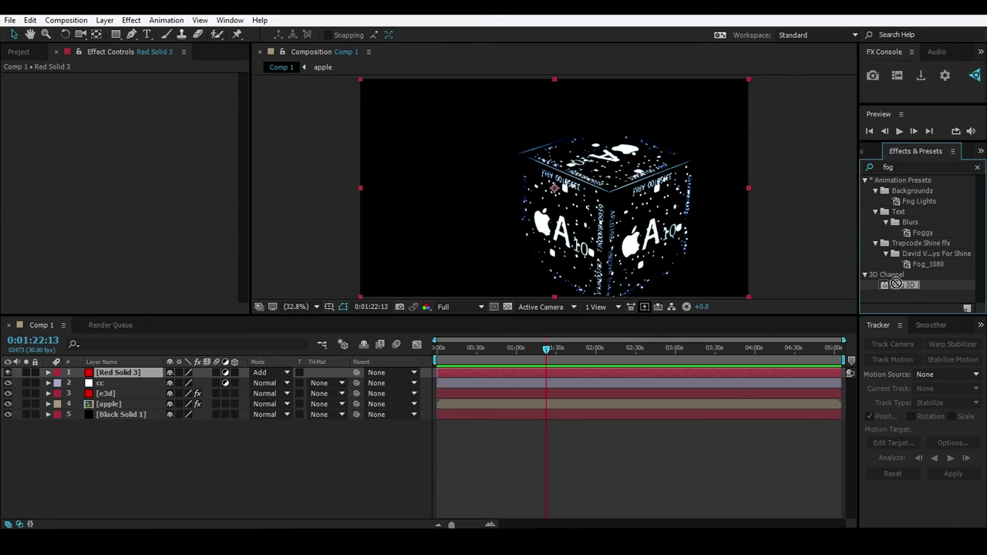
click(977, 167)
click(129, 447)
click(110, 373)
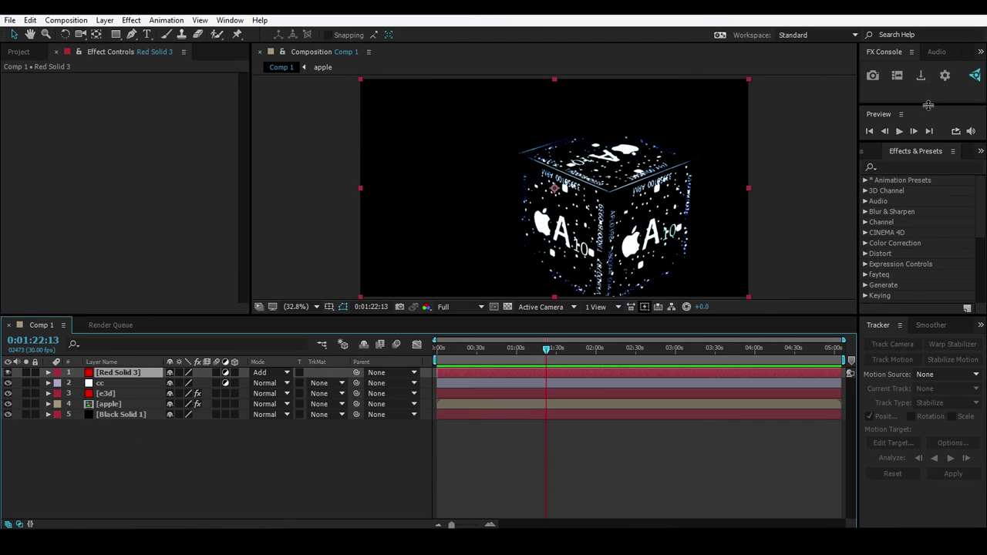
click(881, 53)
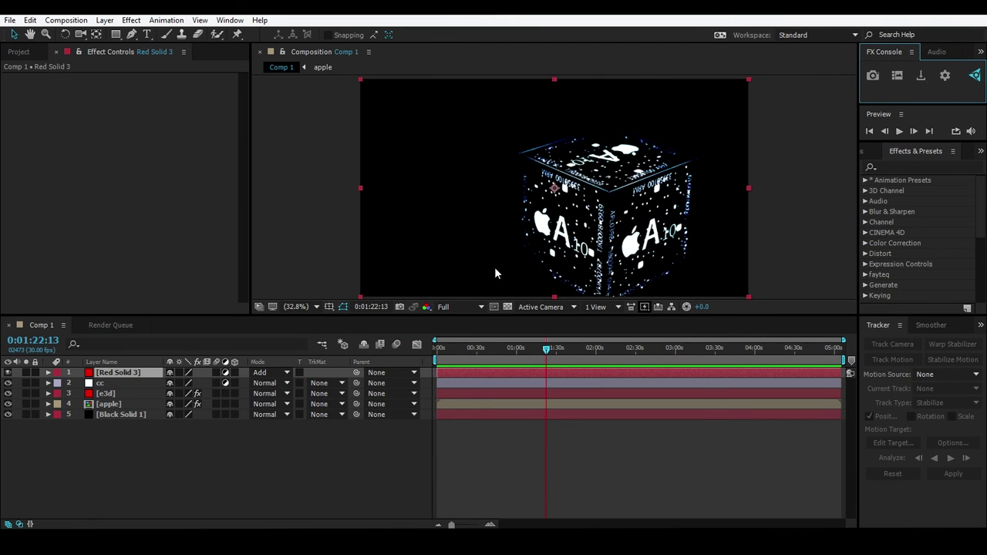
click(106, 439)
click(119, 383)
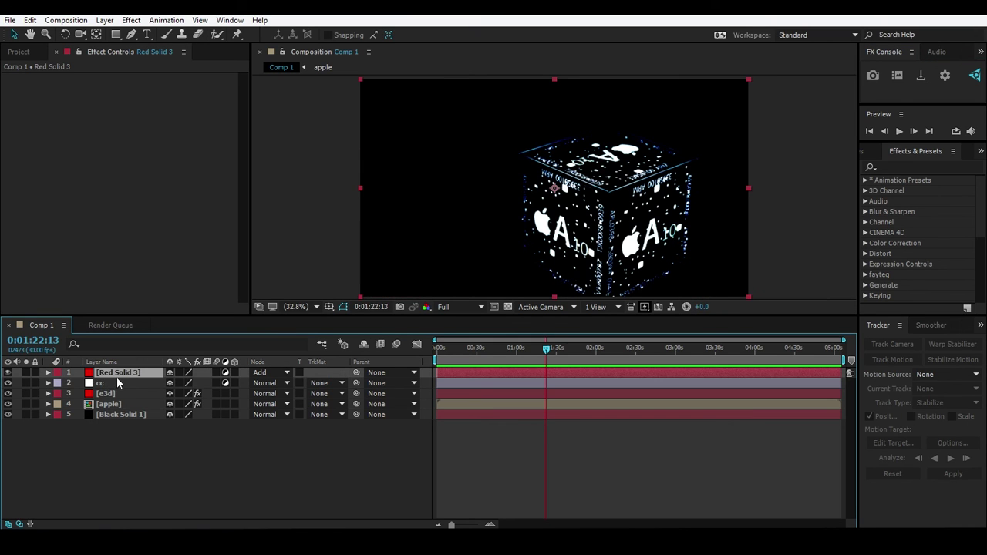
Step: Delete the Element effect from the e3d layer and delete the layer itself
click(106, 393)
click(48, 78)
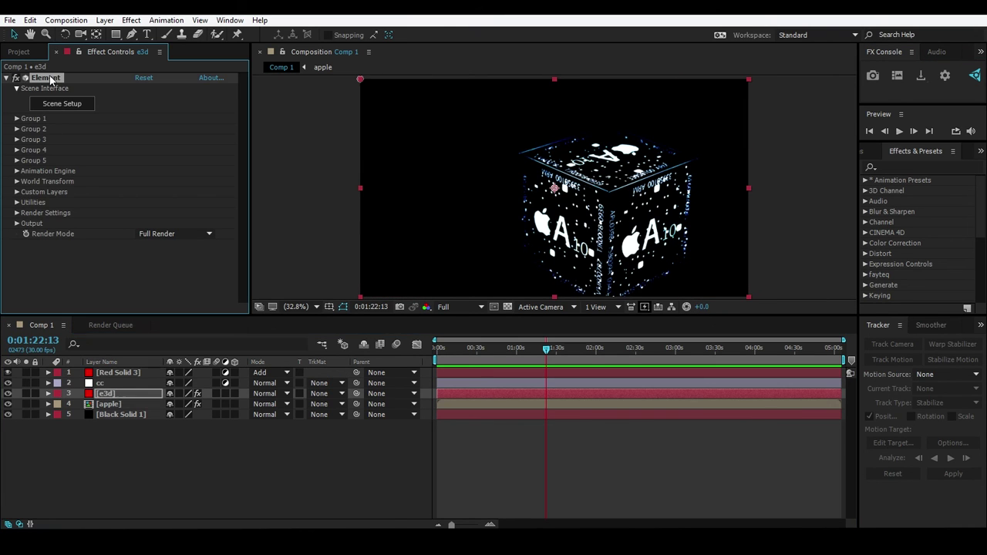
key(Delete)
click(108, 393)
key(Delete)
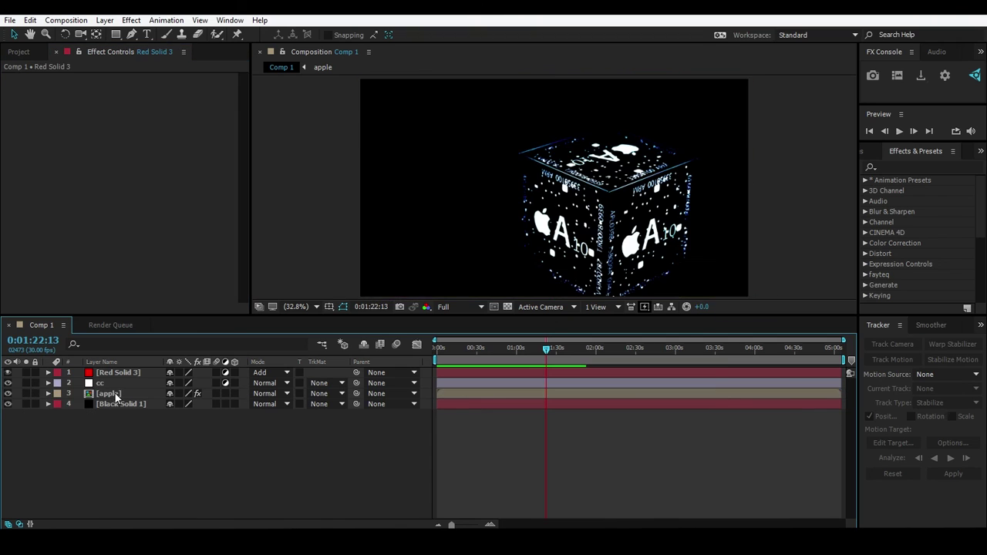
Step: Delete the existing effect from the apple layer
click(111, 395)
click(35, 77)
key(Delete)
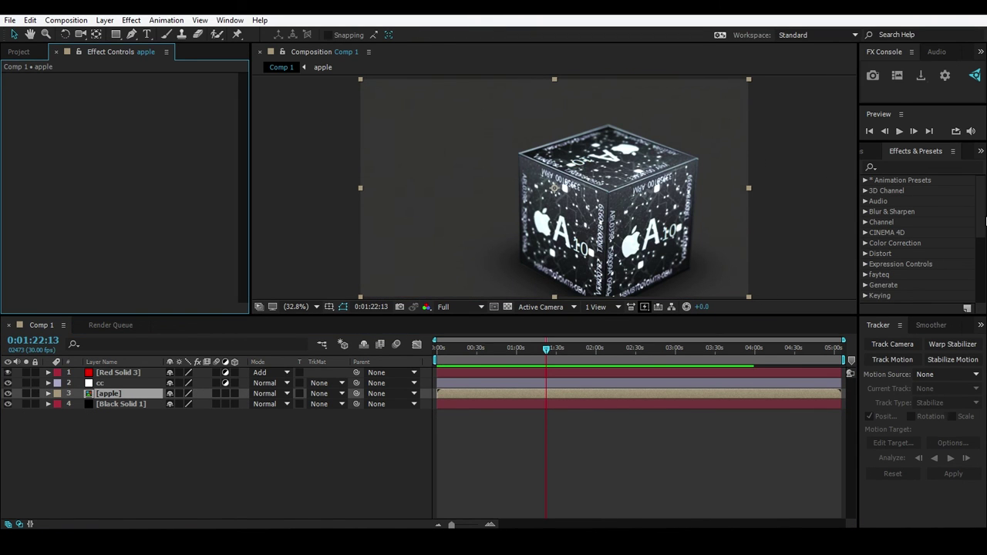
Step: Search FX Console for "ti" and apply the Tint effect to the apple layer
key(ctrl+space)
text(t)
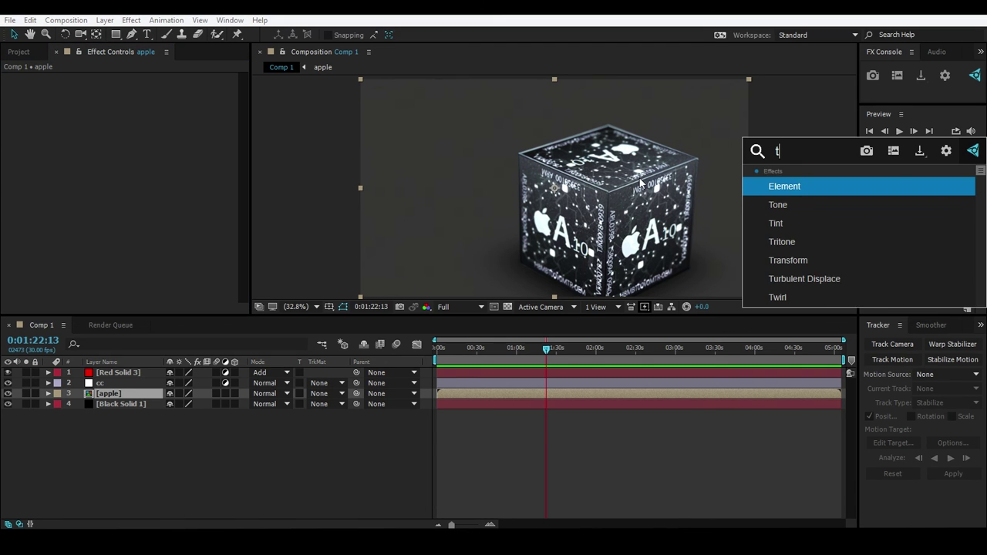
text(i)
key(Return)
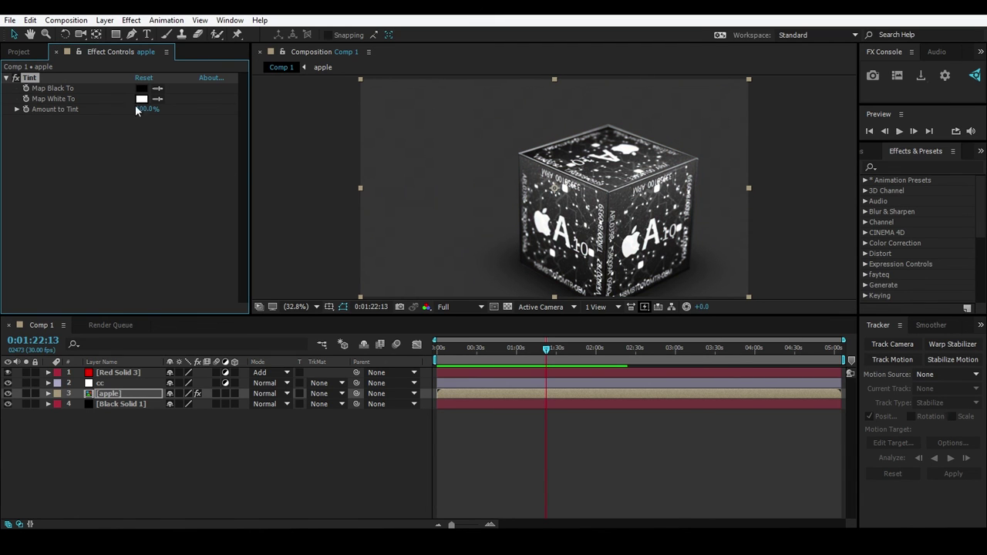
Step: Set Tint's Map Black To color to E40A0A and its Map White To color to a saturated blue
click(141, 88)
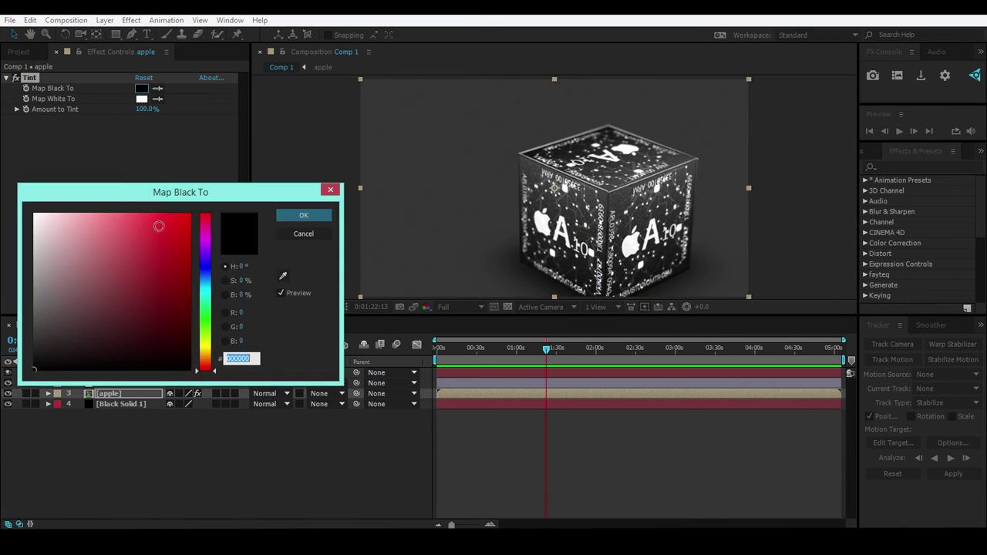
text(E40A0A)
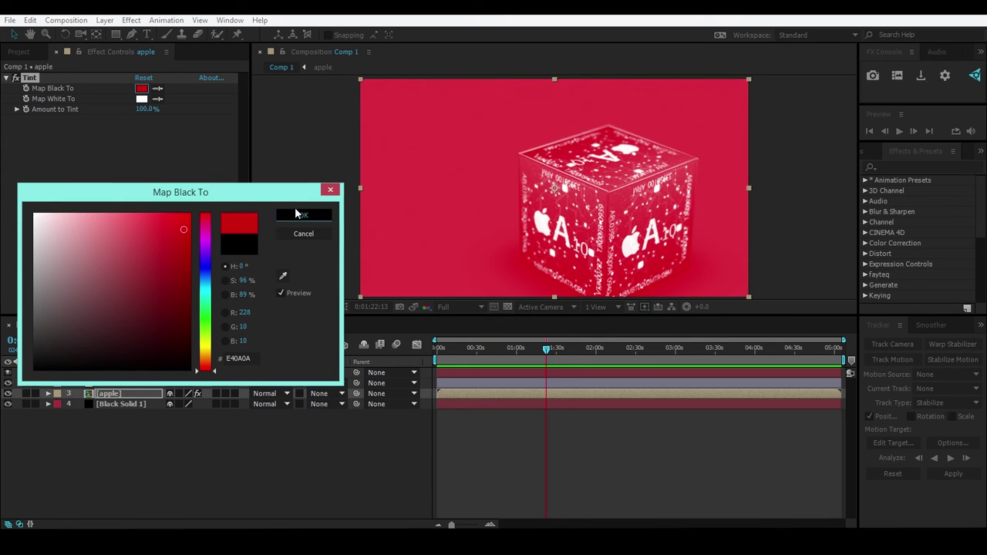
click(297, 215)
click(141, 98)
click(205, 266)
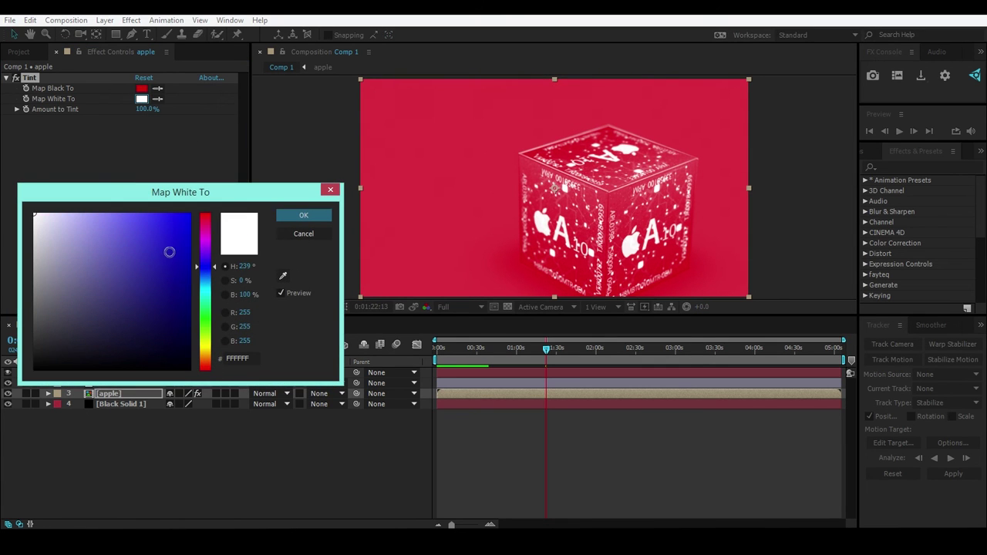
click(176, 230)
click(303, 215)
click(127, 418)
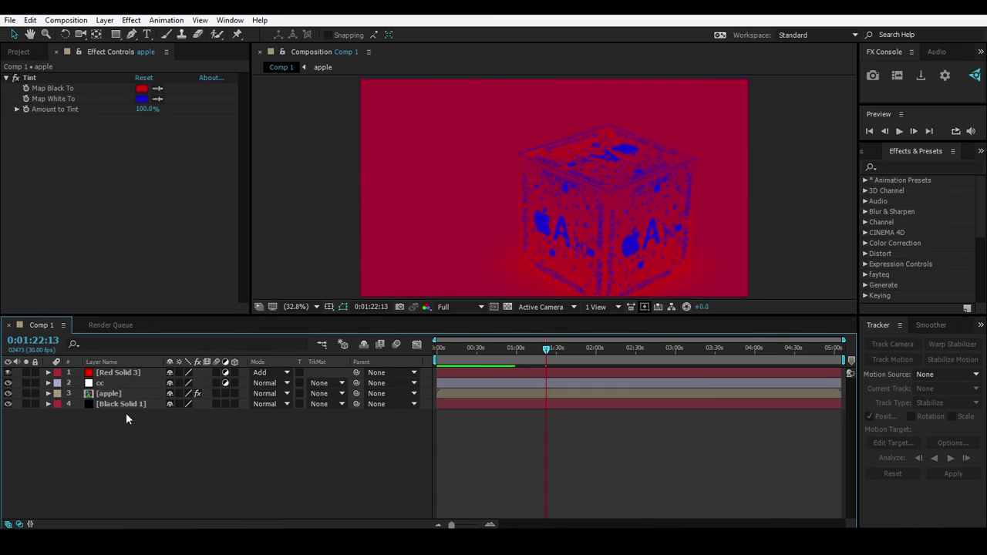
Step: Select the apple layer and view the FX Console search bar with its effect shortcuts
click(133, 394)
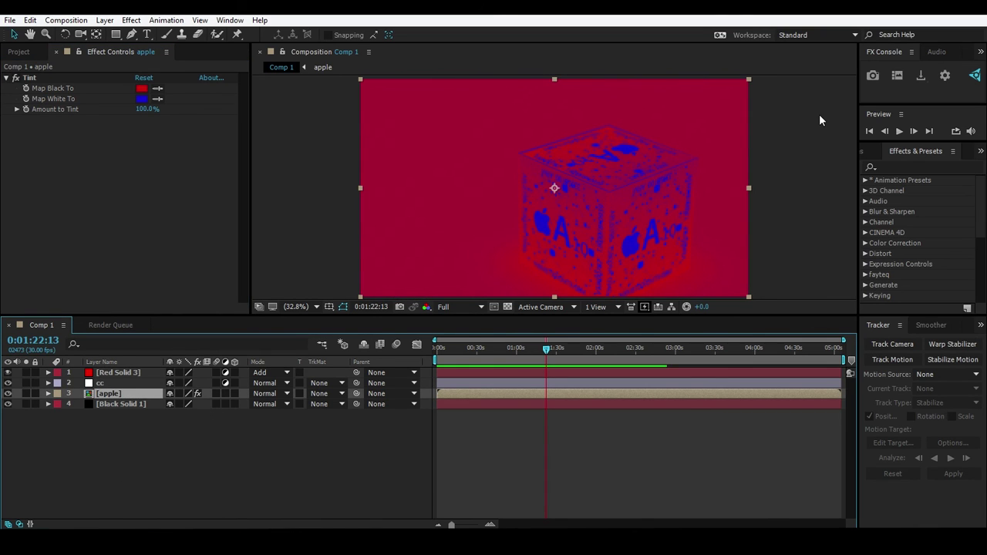
key(ctrl+space)
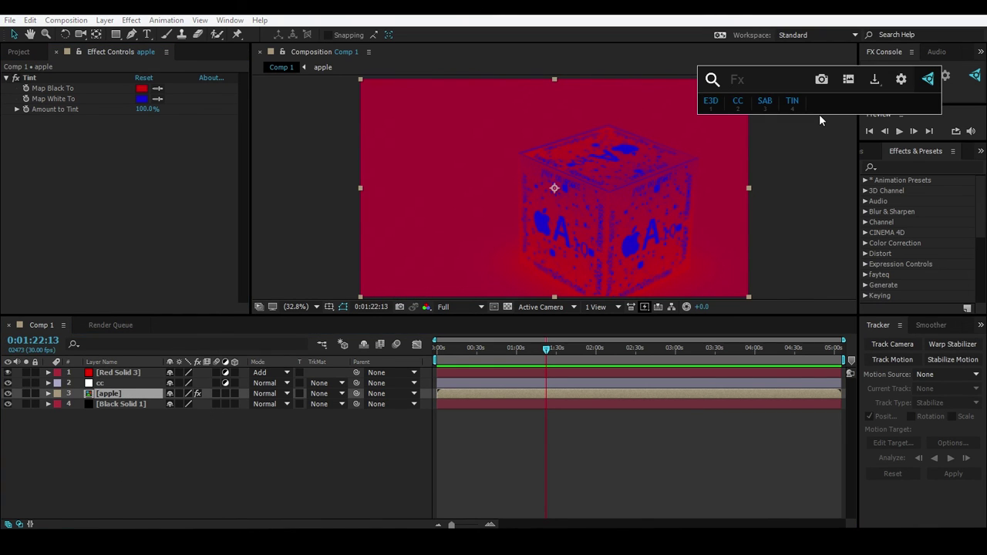
key(Escape)
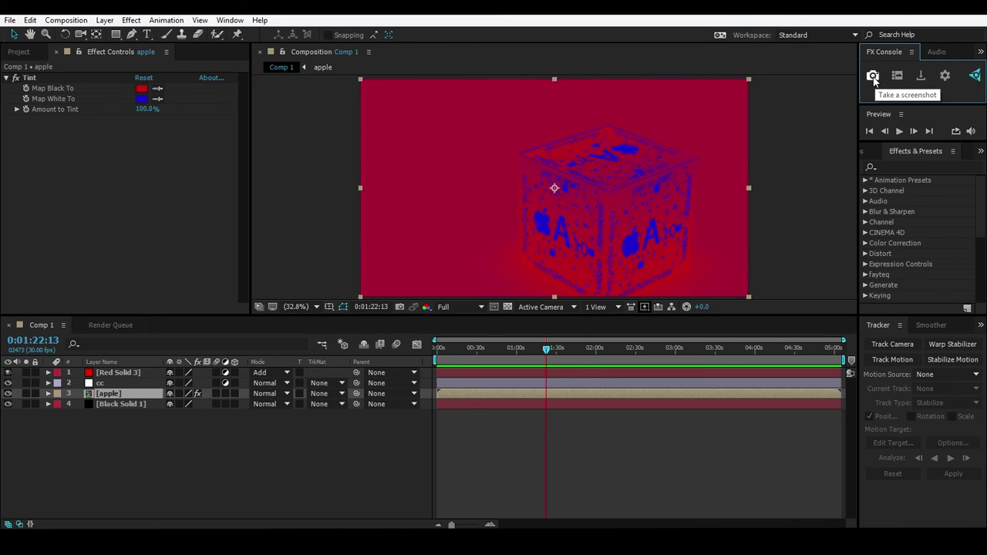
Step: Compare the two newest screenshots together in the FX Console gallery, zooming into the cube in each, and close the gallery
click(894, 77)
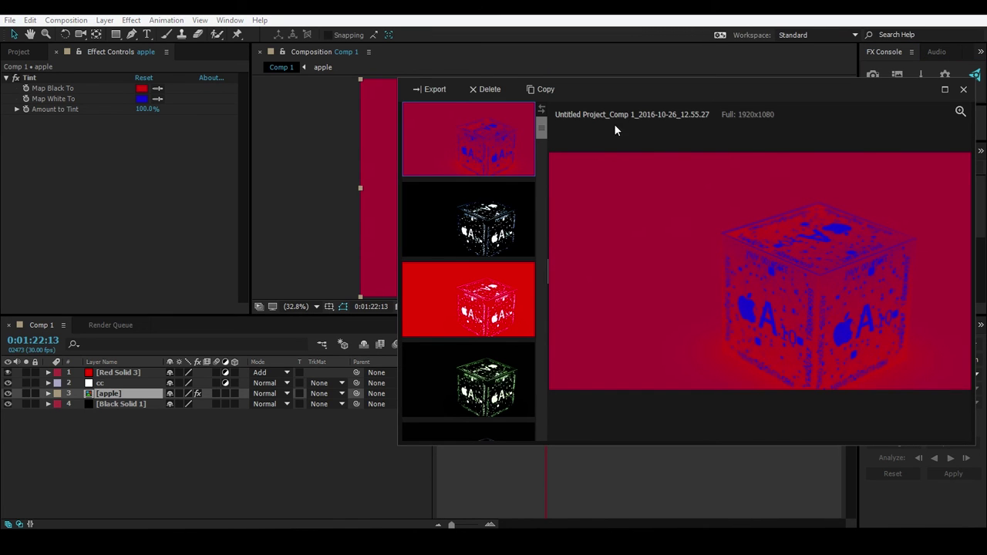
drag(655, 90, 420, 51)
click(231, 193)
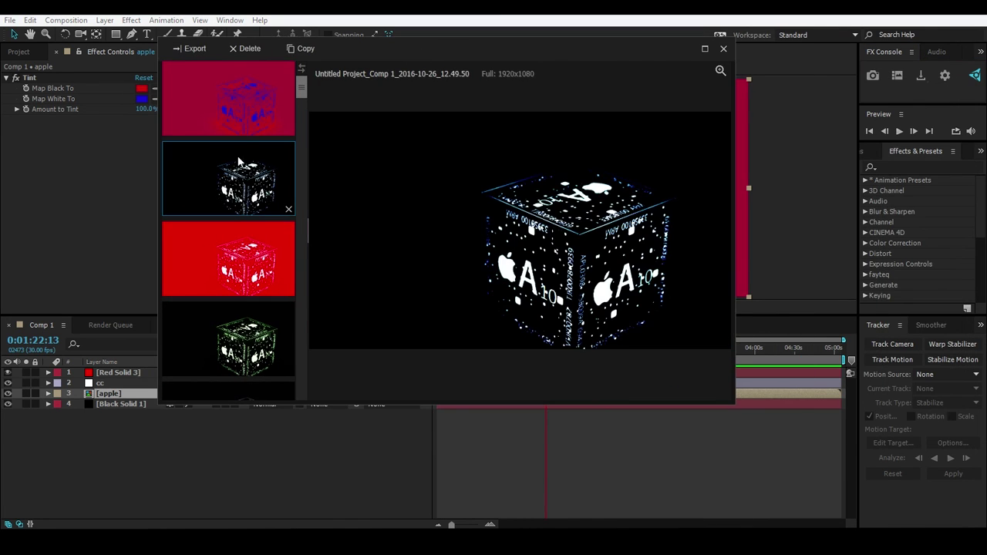
ctrl+click(249, 128)
click(467, 188)
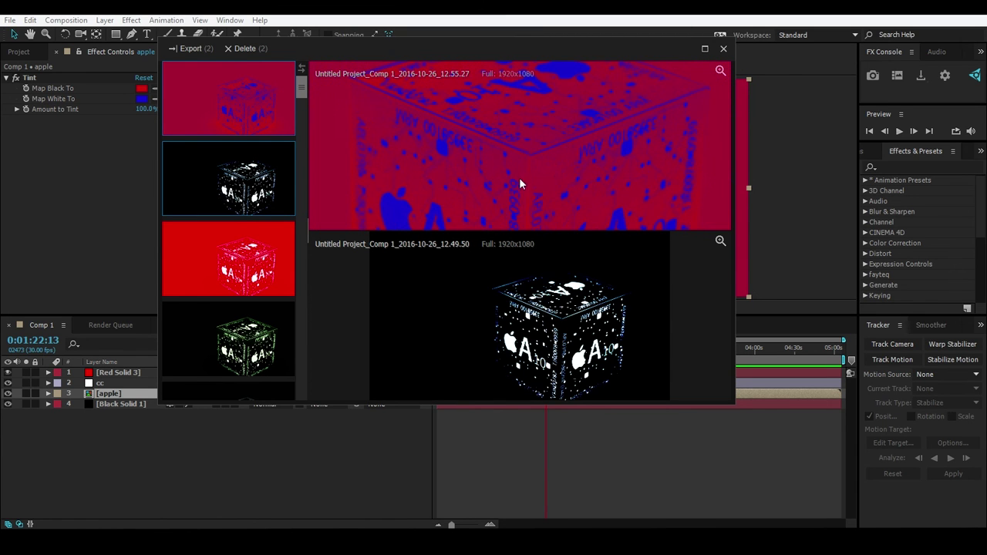
click(552, 293)
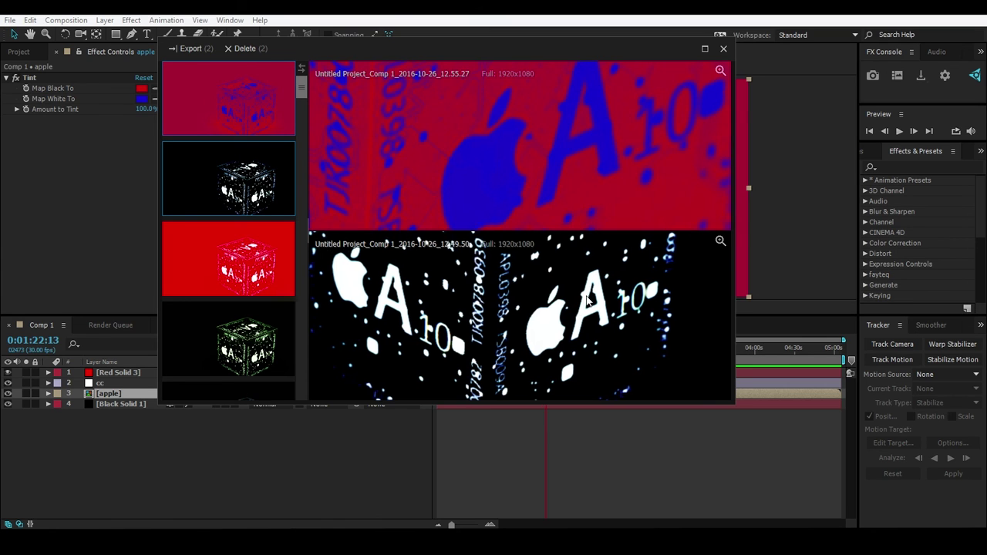
click(723, 48)
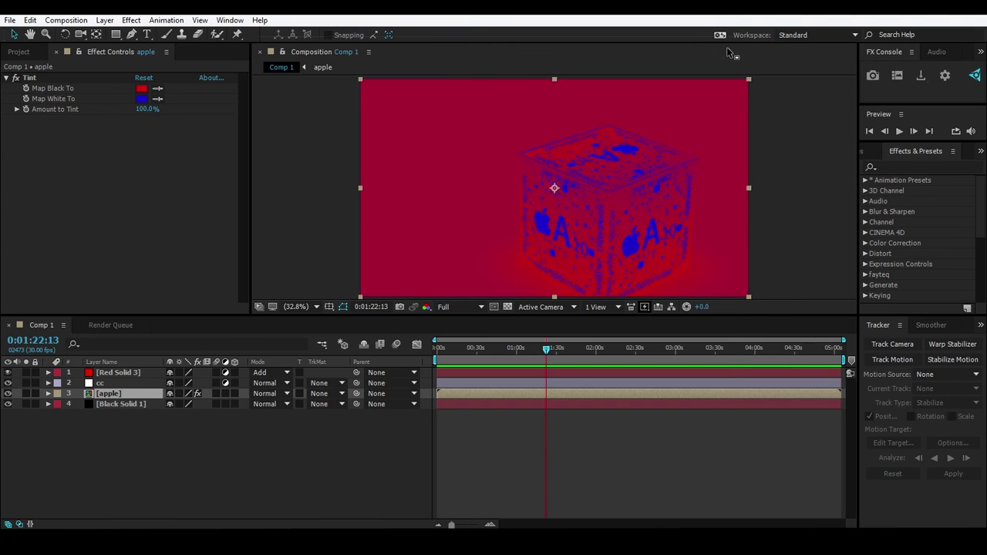
Step: Replace the Tint shortcut in slot 4 of the FX Console settings with VC Color Vibrance
key(ctrl+space)
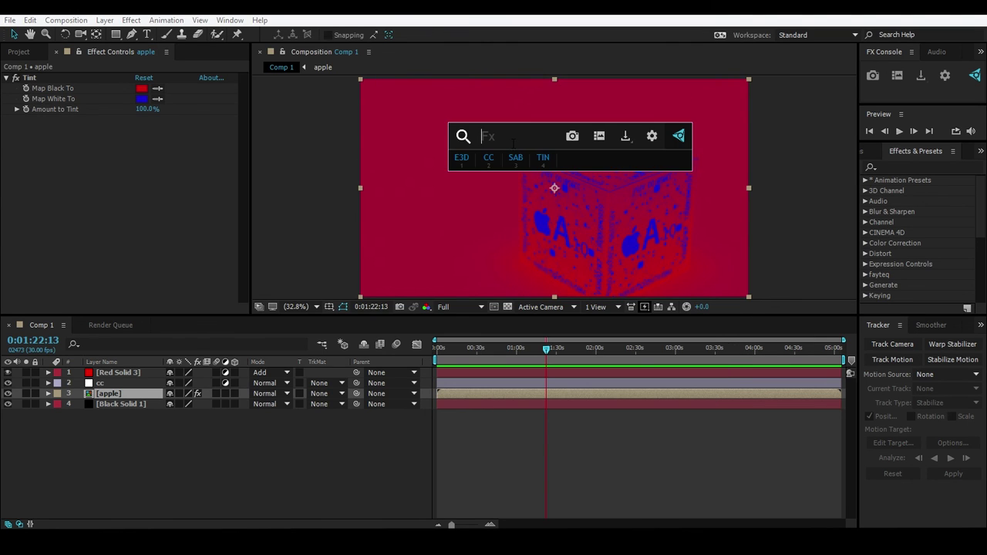
click(652, 136)
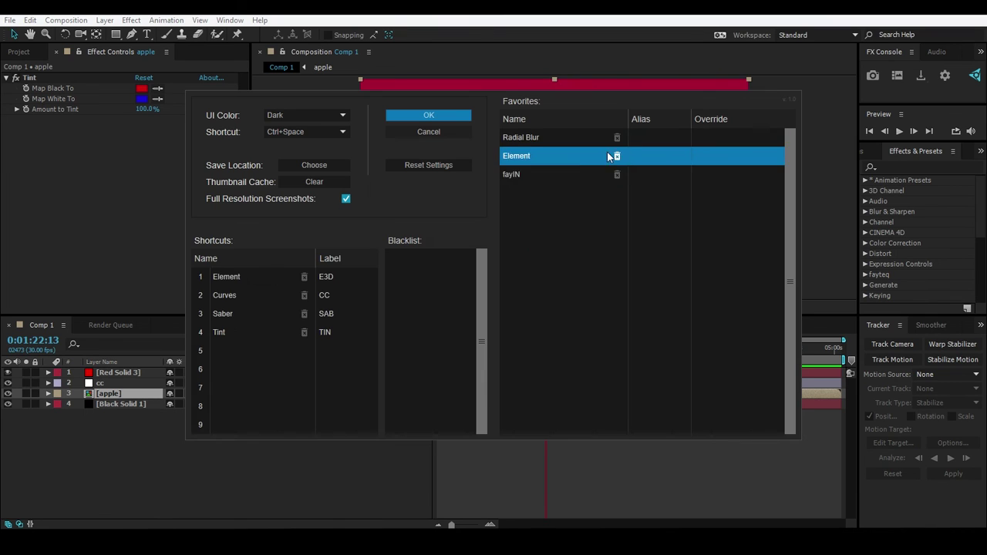
click(304, 332)
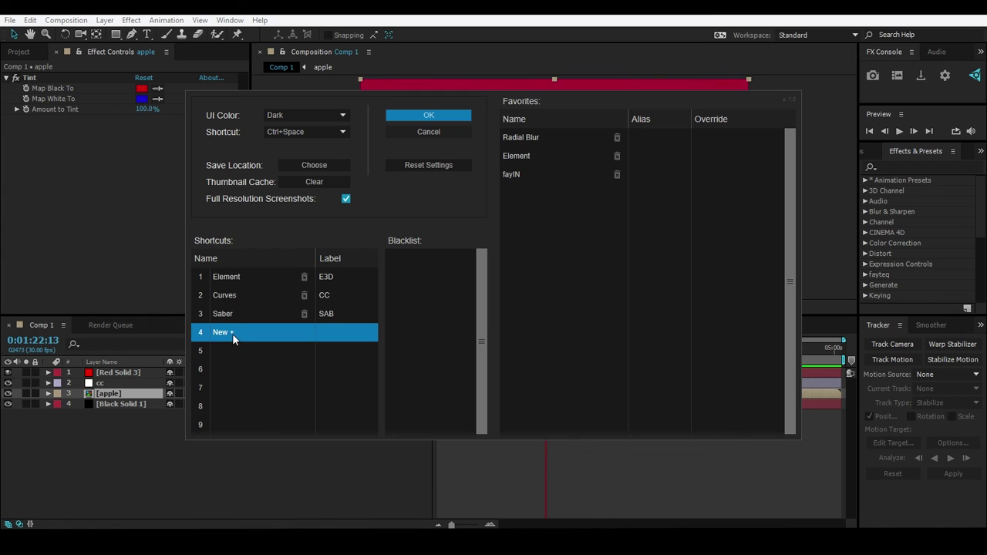
click(223, 332)
text(s)
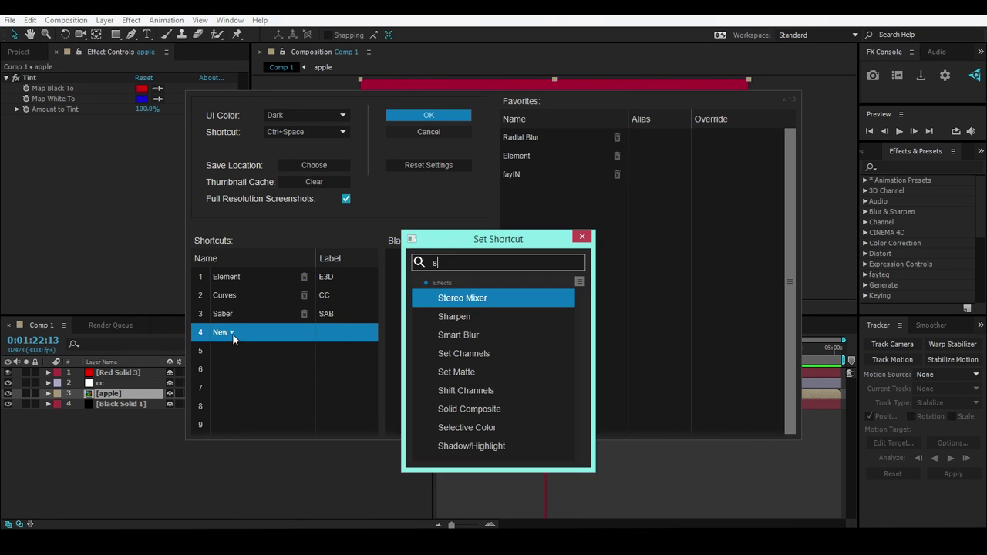
key(BackSpace)
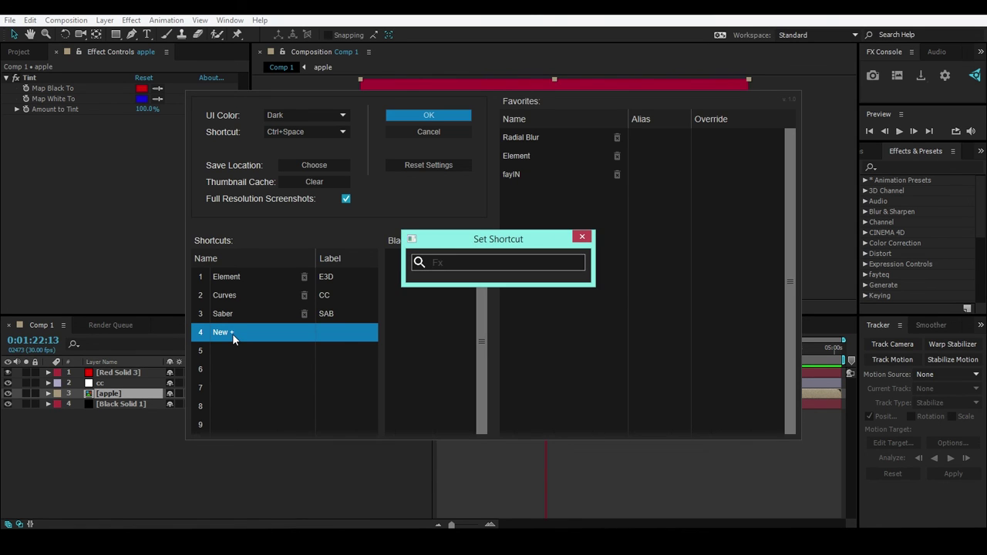
text(vf)
key(BackSpace)
key(BackSpace)
text(vc)
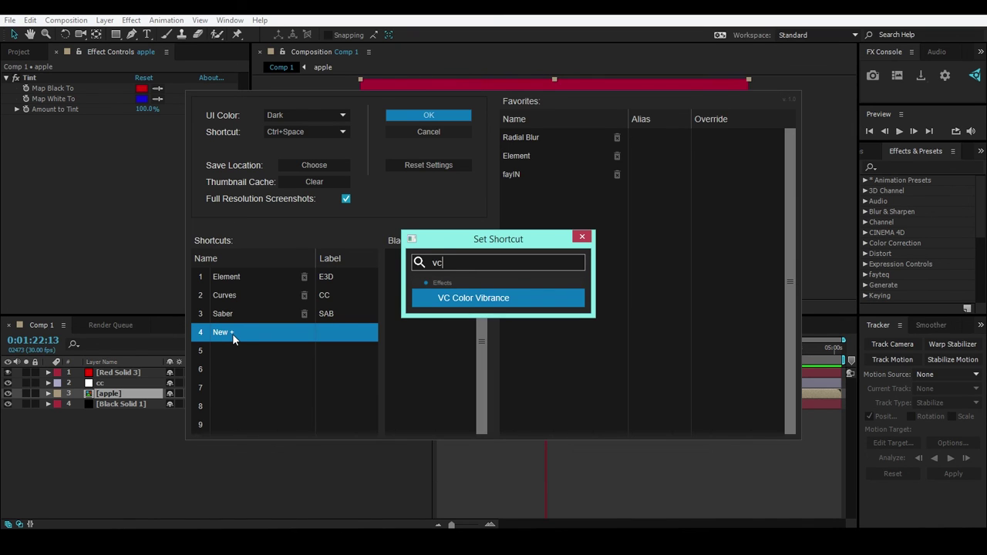
key(Return)
Step: Set the VC Color Vibrance shortcut's label to "Vib" and accept the FX Console settings
click(332, 331)
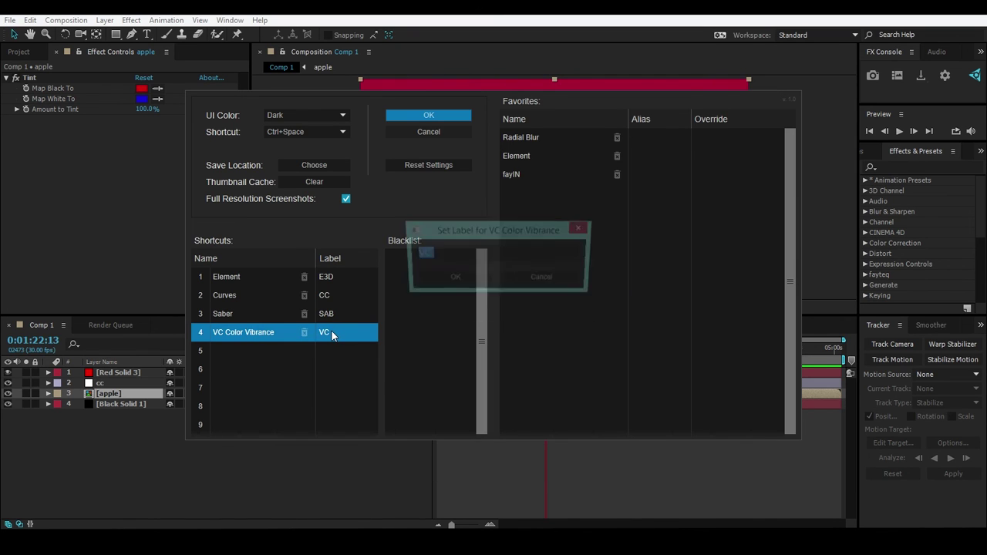
text(Vib)
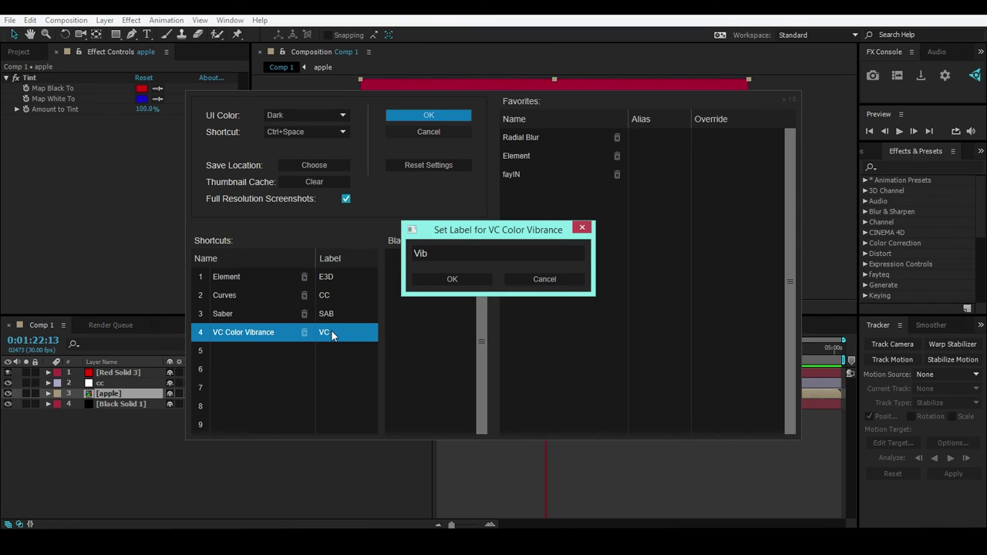
key(Return)
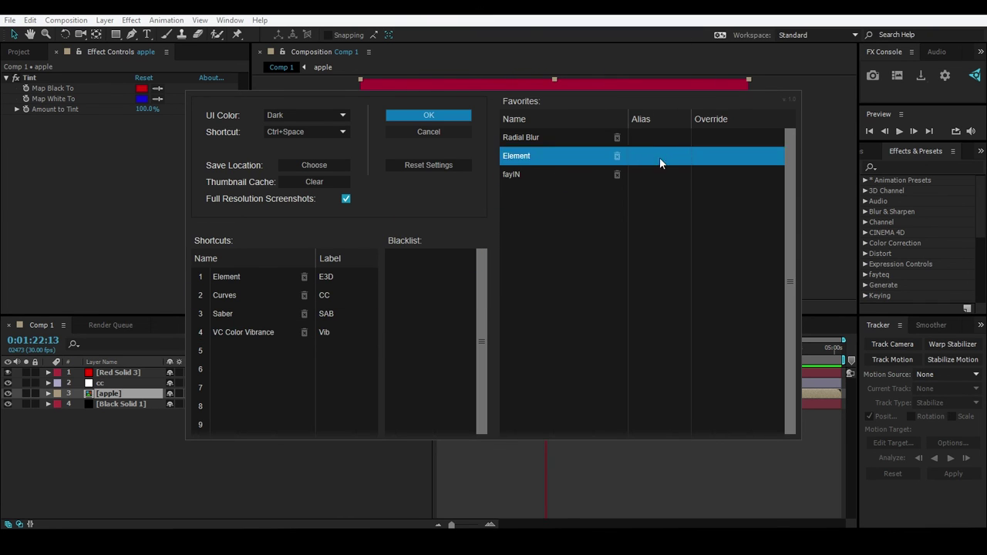
click(407, 115)
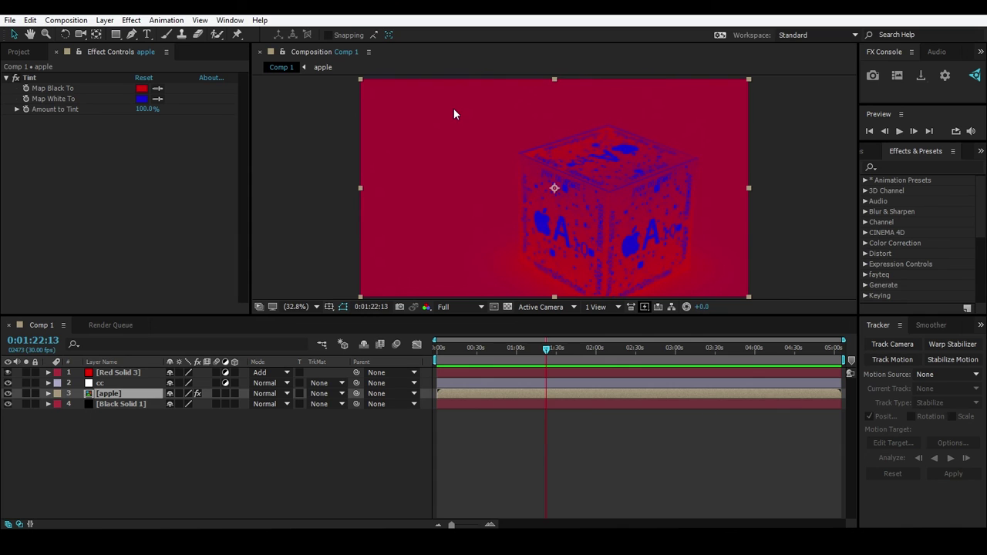
Step: Apply VC Color Vibrance to the apple layer from its FX Console shortcut and delete the Tint effect
key(ctrl+space)
click(423, 98)
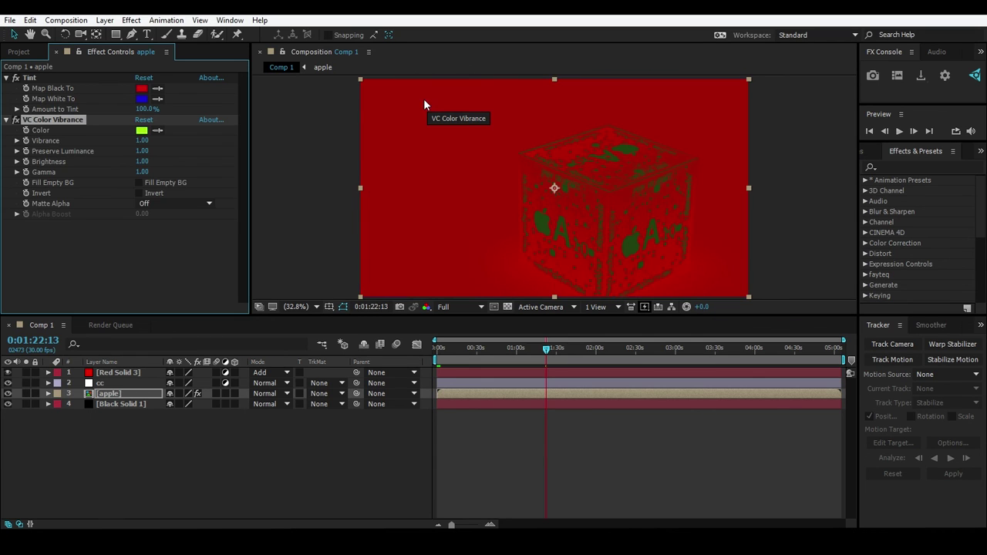
click(30, 78)
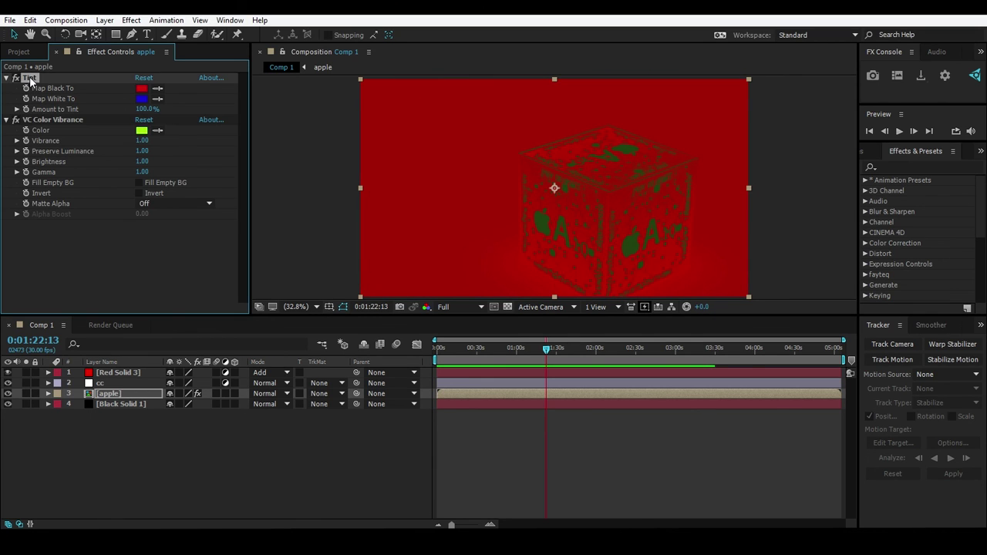
key(Delete)
Step: Set the VC Color Vibrance effect's color to 538D00
click(141, 88)
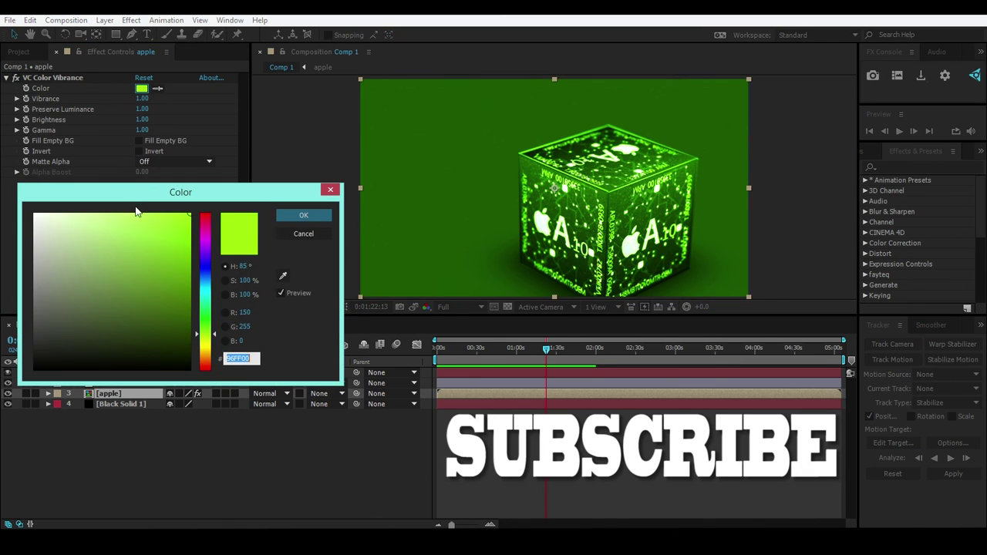
text(538D00)
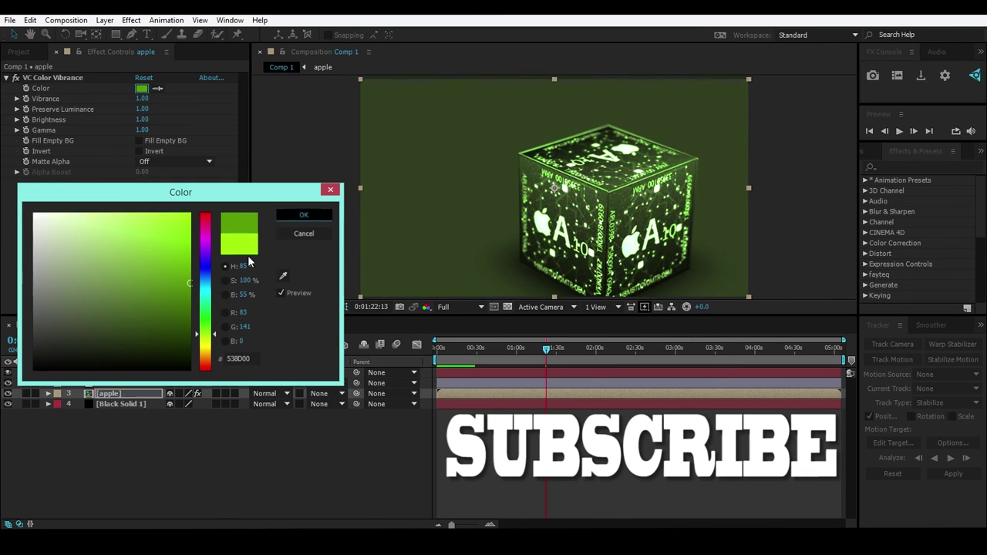
key(Return)
Step: Apply the Saber, Curves and Element effects to the apple layer from their FX Console shortcuts
key(ctrl+space)
key(3)
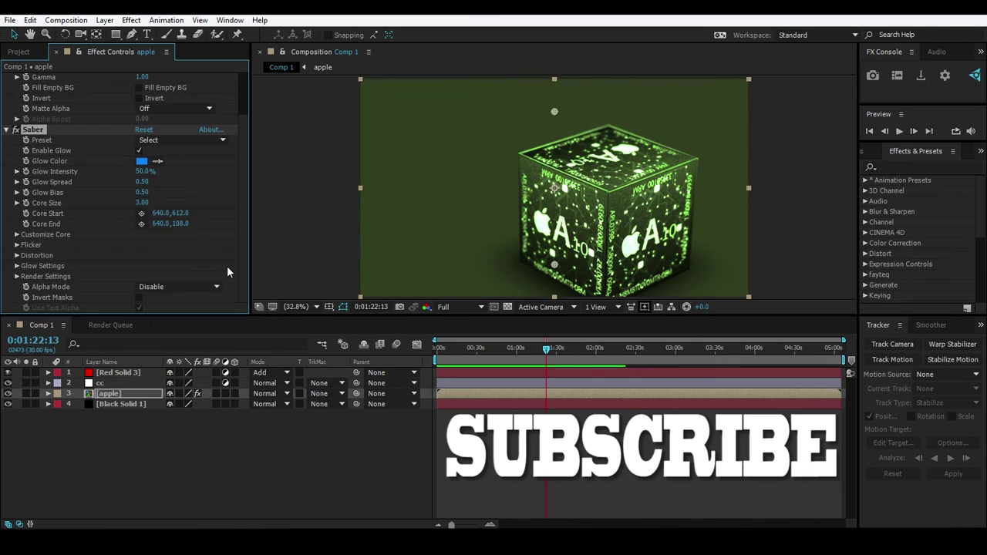
scroll(114, 165, up, 10)
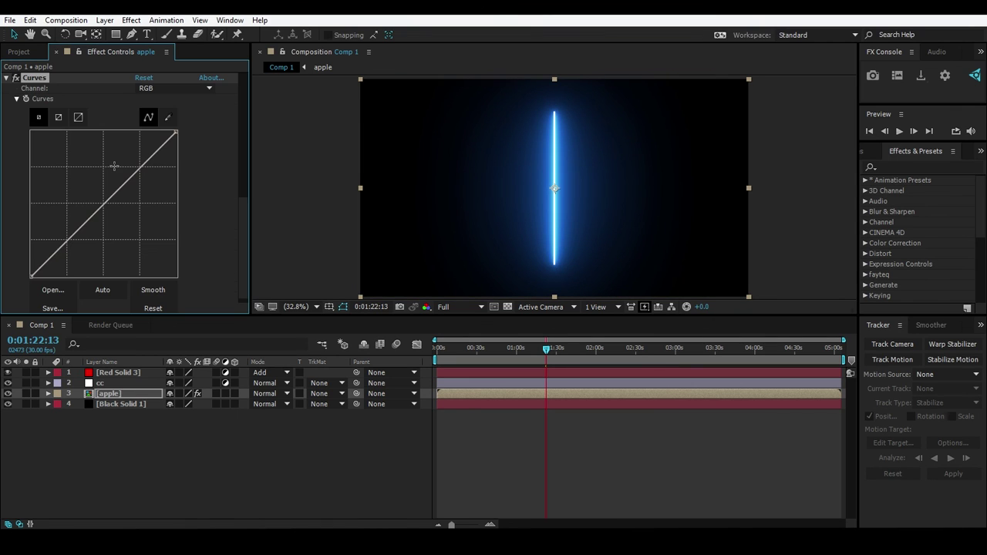
scroll(102, 171, down, 5)
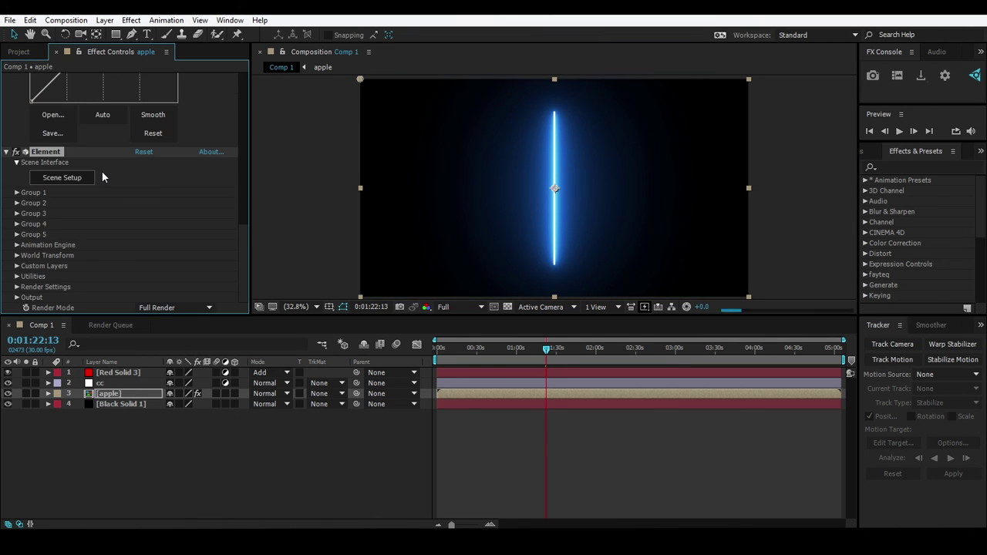
Step: Collapse the VC Color Vibrance, Saber, Curves and Element effects of the apple layer, viewing the effect controls maximized meanwhile
key(grave)
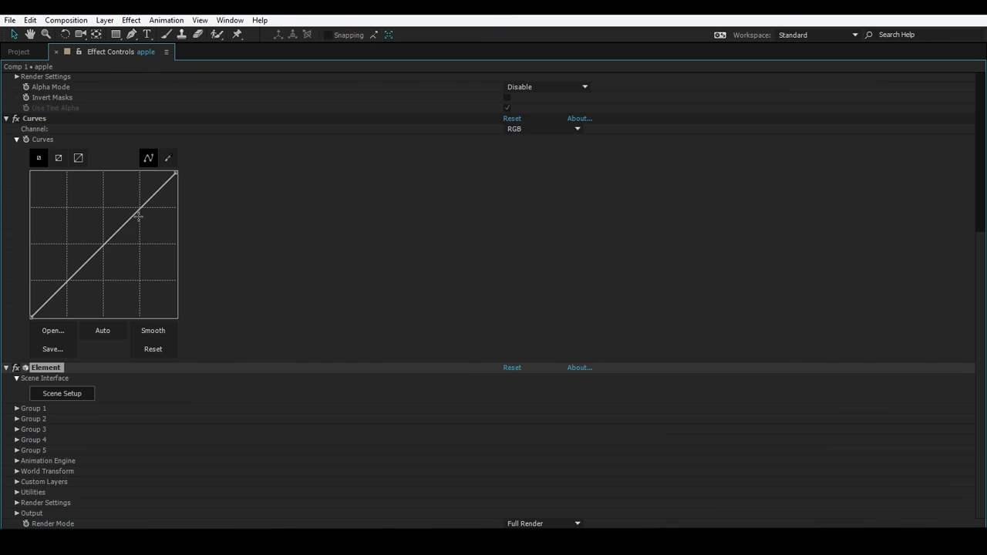
scroll(117, 232, up, 1)
scroll(48, 392, up, 8)
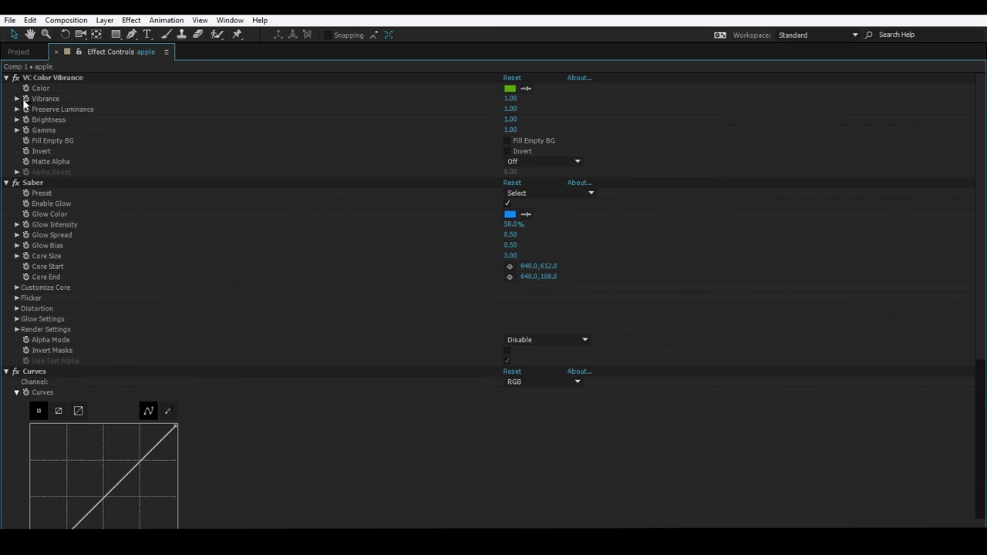
click(6, 78)
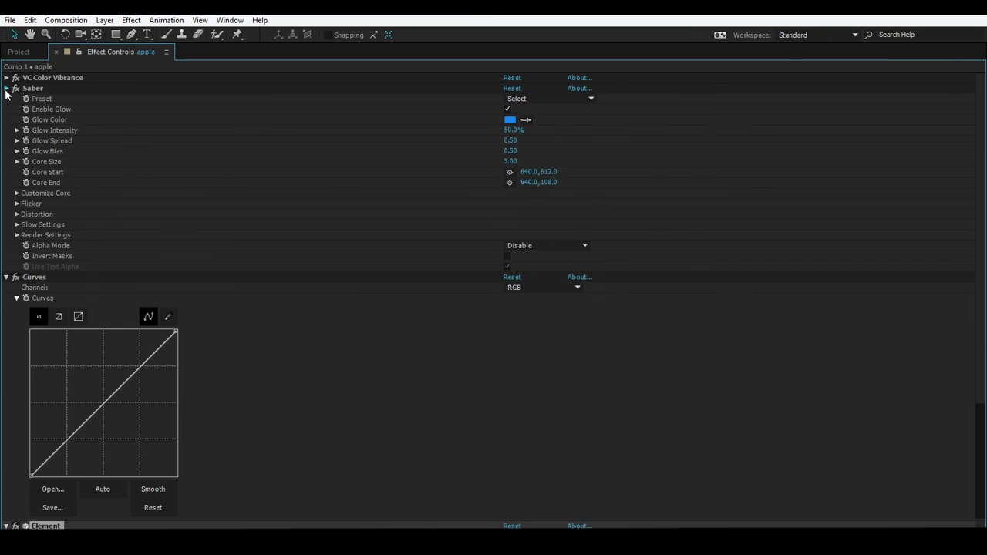
click(7, 88)
click(6, 98)
click(6, 109)
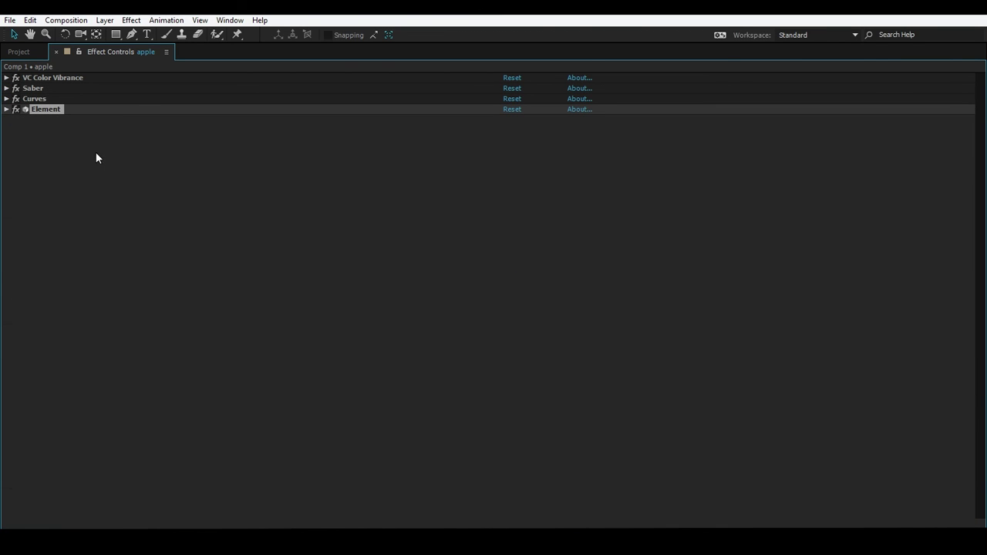
key(grave)
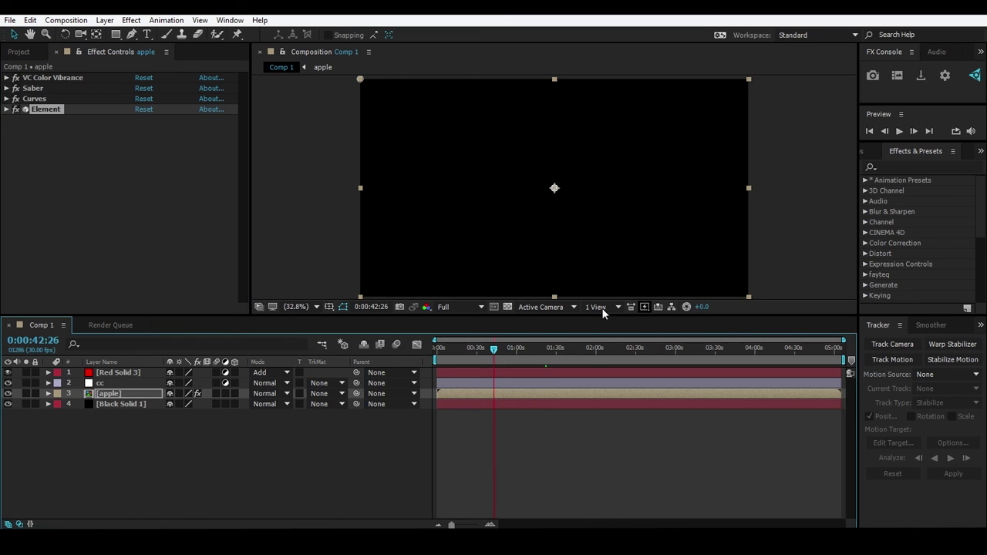
Step: Remove Element, Curves and all remaining effects from the apple layer, and enlarge the composition viewer by shrinking the timeline area
click(48, 145)
click(42, 113)
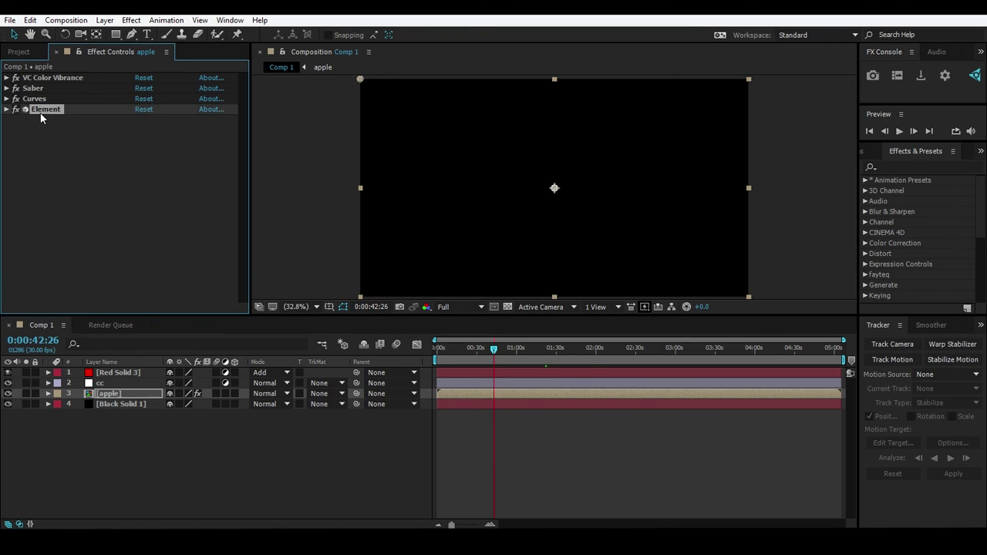
key(Delete)
click(35, 98)
key(Delete)
click(33, 89)
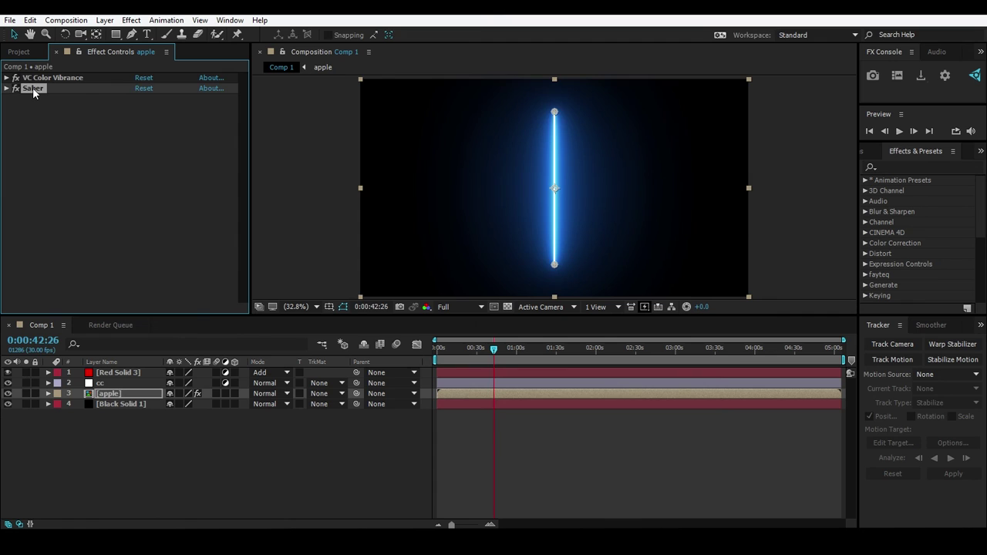
key(ctrl+shift+e)
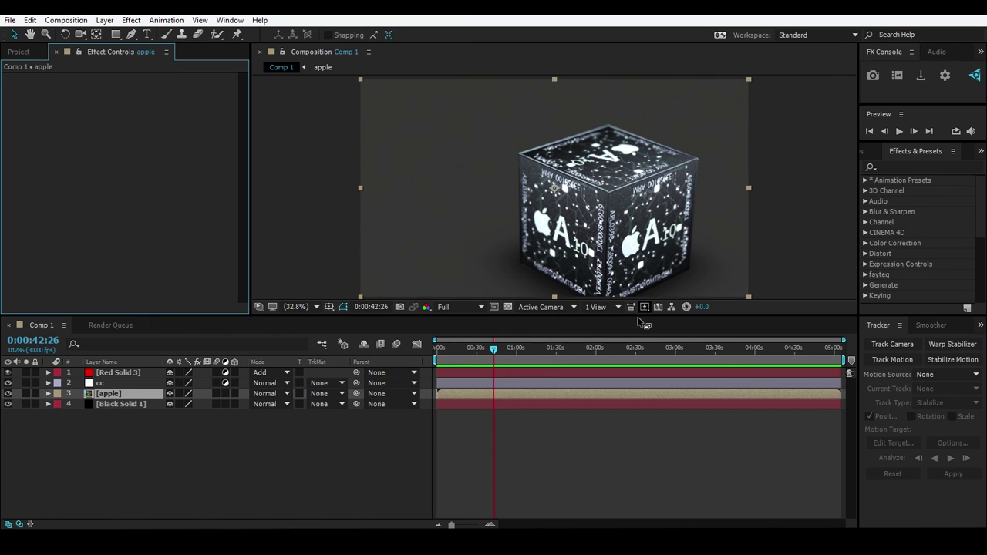
drag(632, 317, 619, 383)
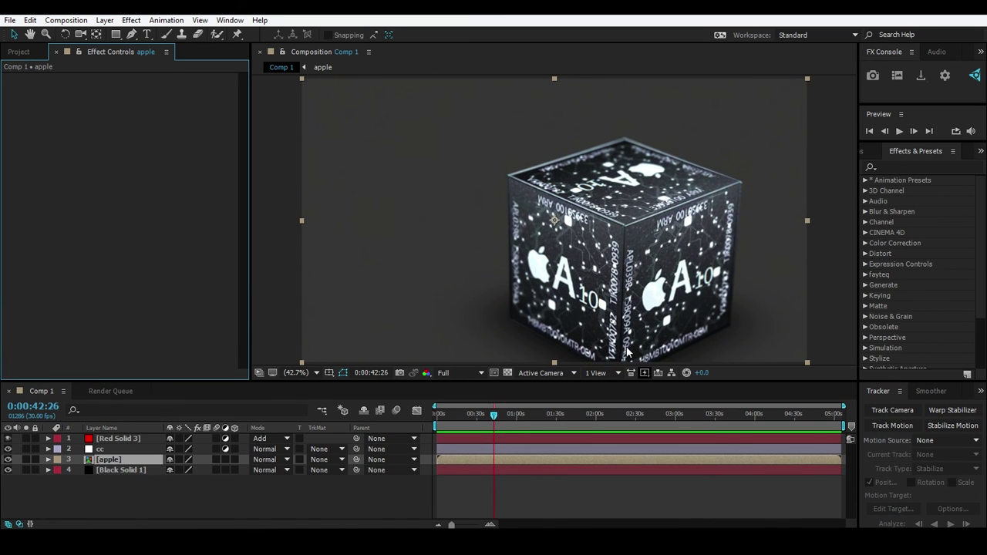